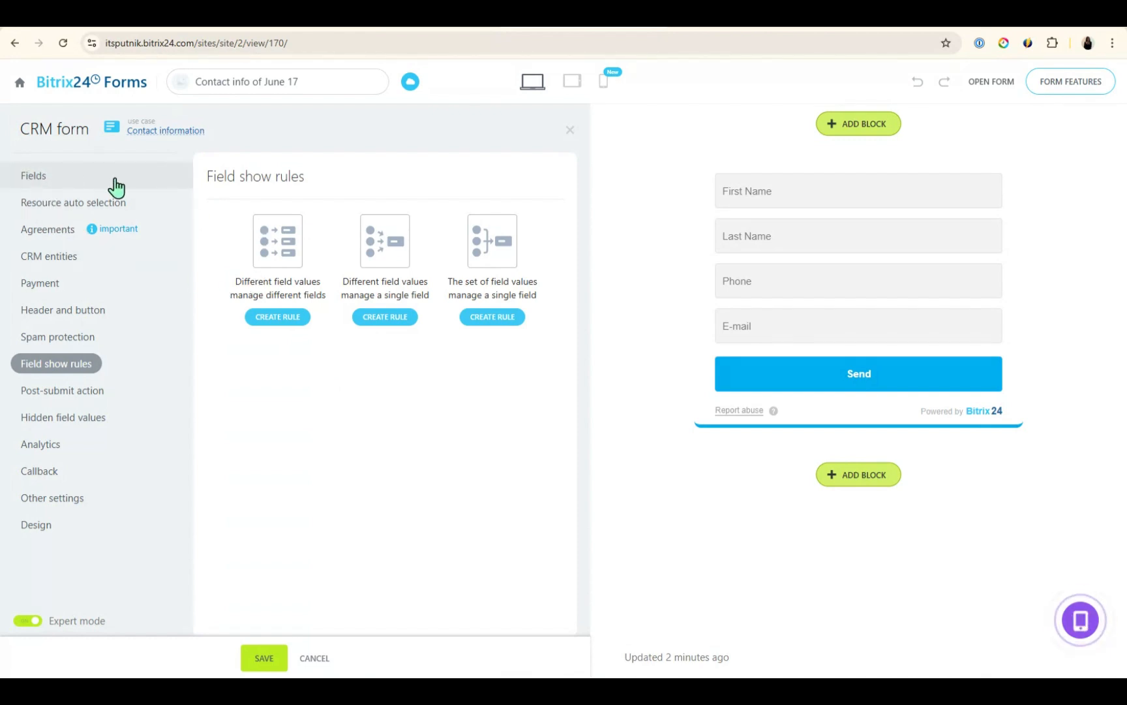
Check the form's CRM entity, and add the lead fields Payment done and Payment receipt to the form
click(70, 258)
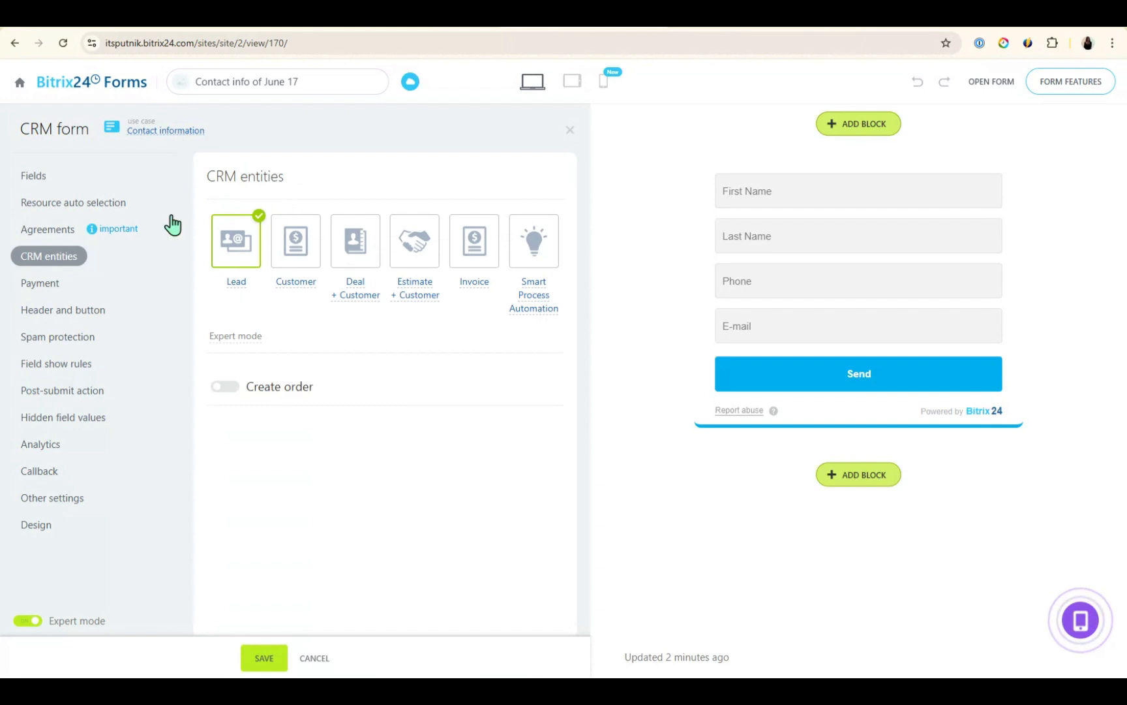
click(48, 175)
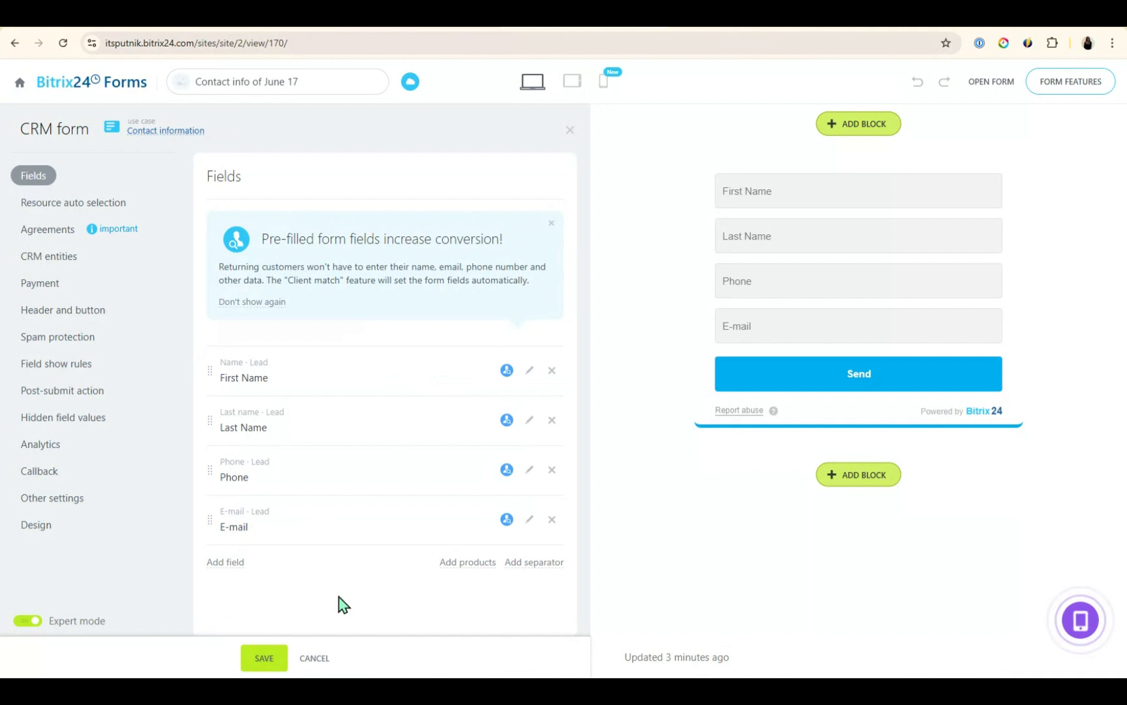
click(224, 562)
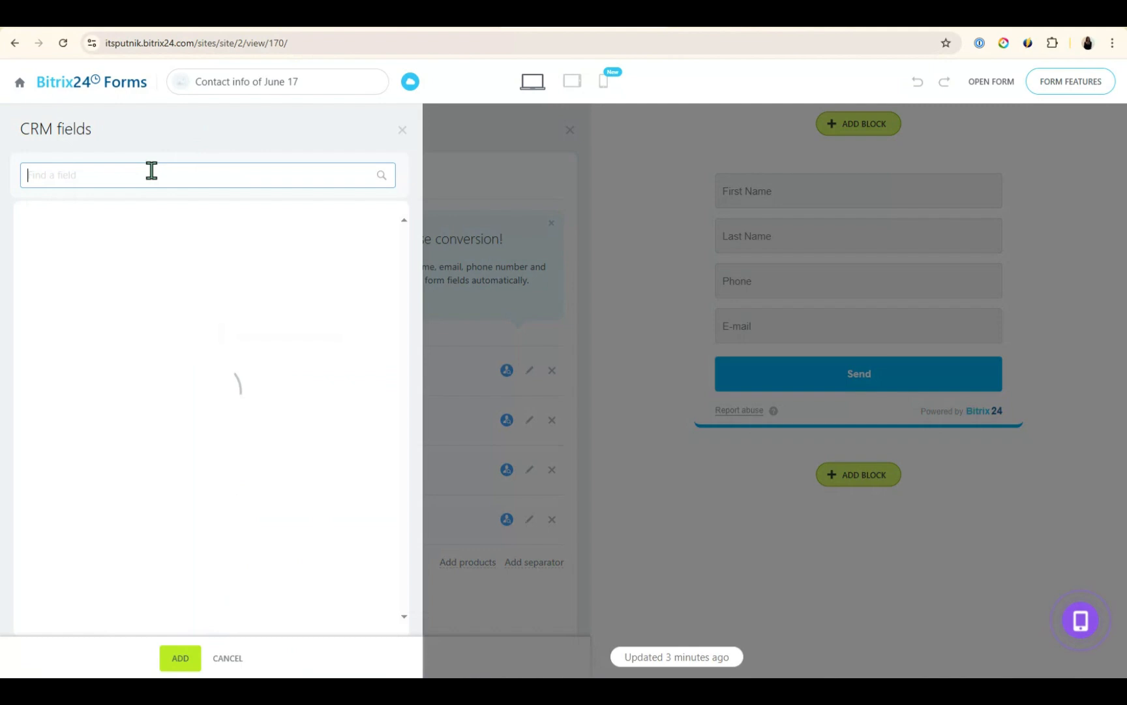
click(98, 174)
text(paymen)
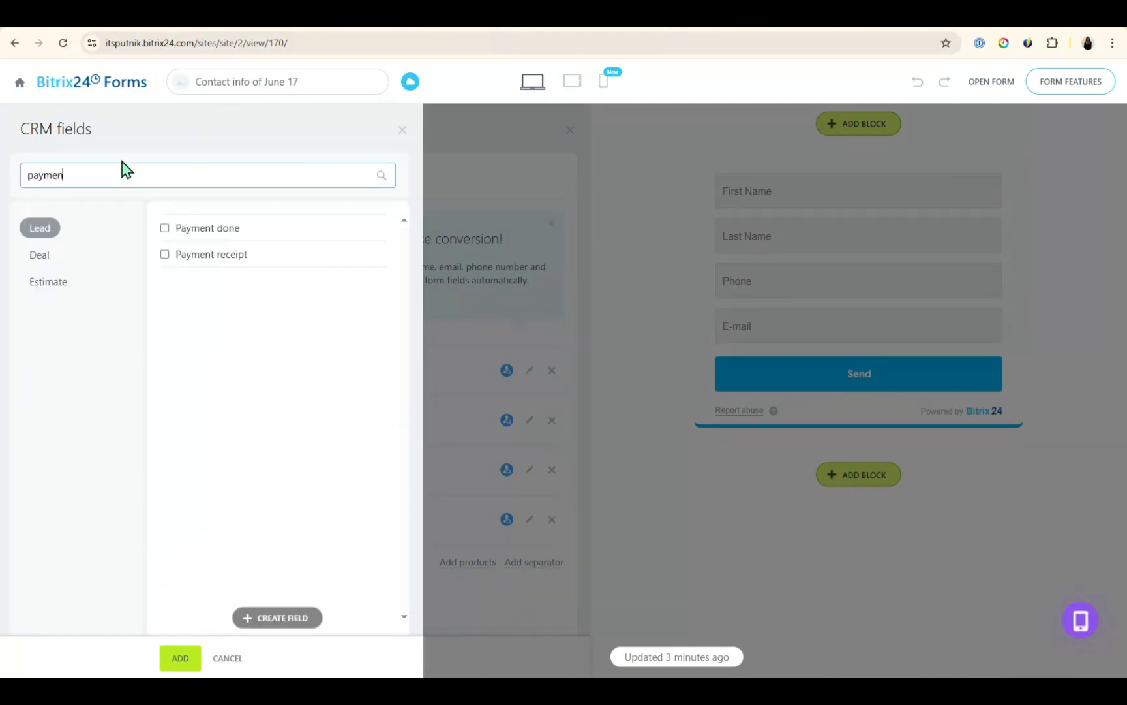
click(197, 235)
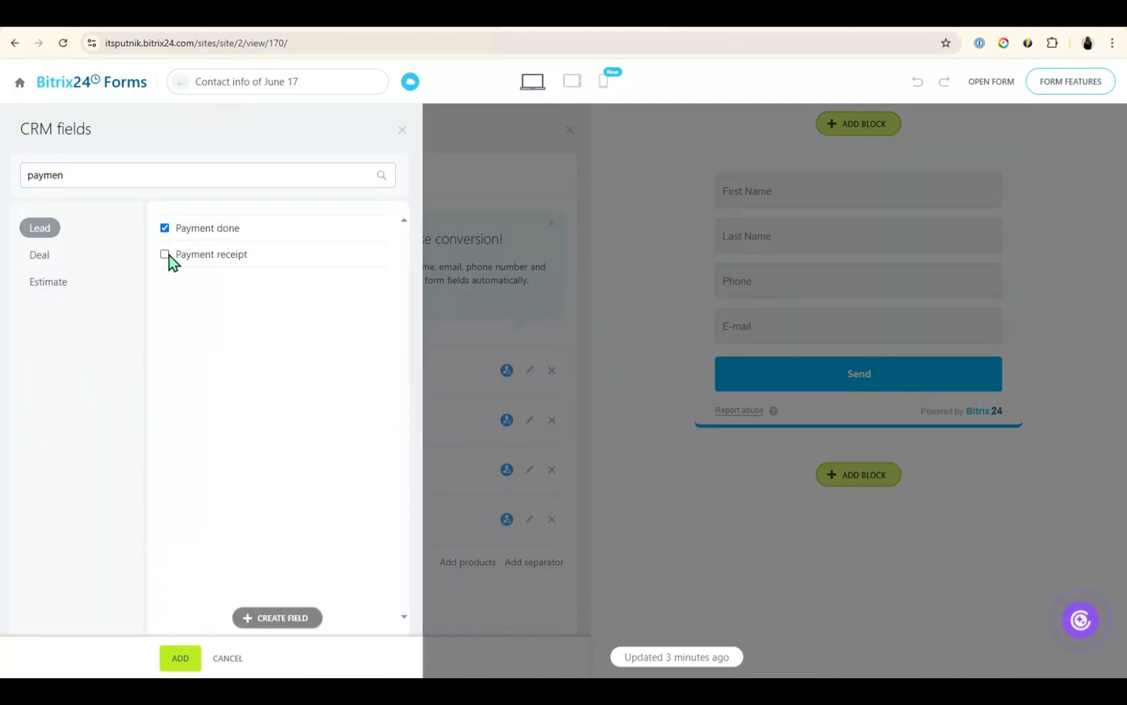
click(165, 254)
click(180, 660)
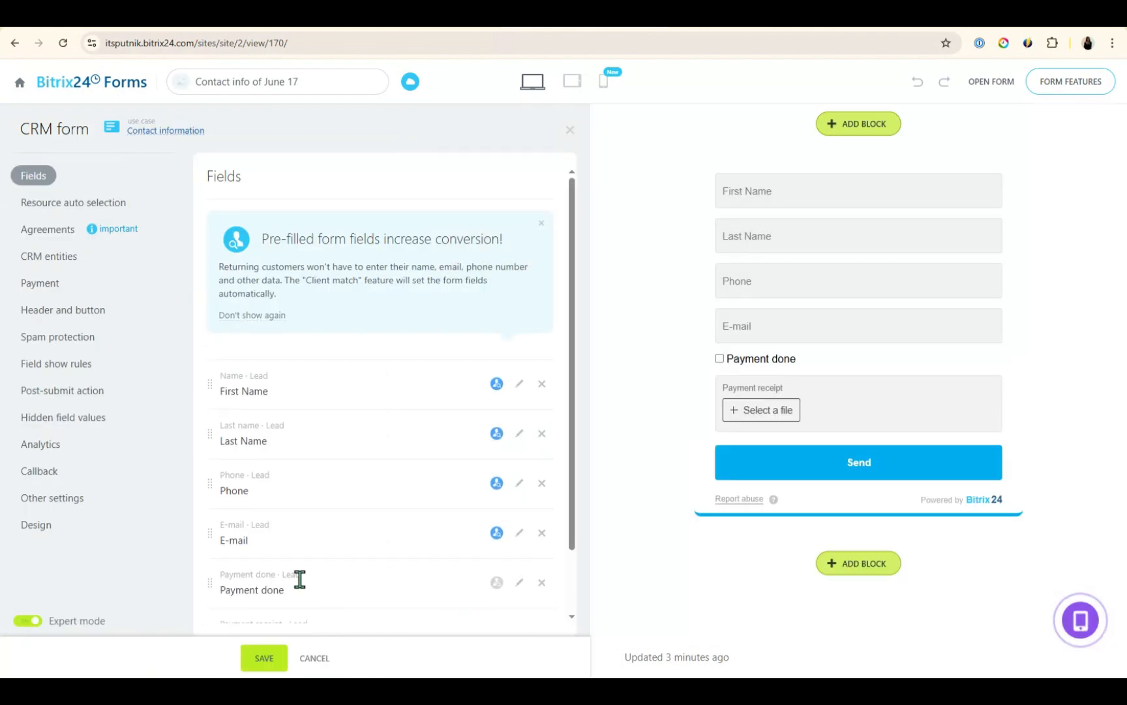
Try to add the lead fields Country, Province/Territory and State to the form in a single selection
scroll(301, 583, down, 2)
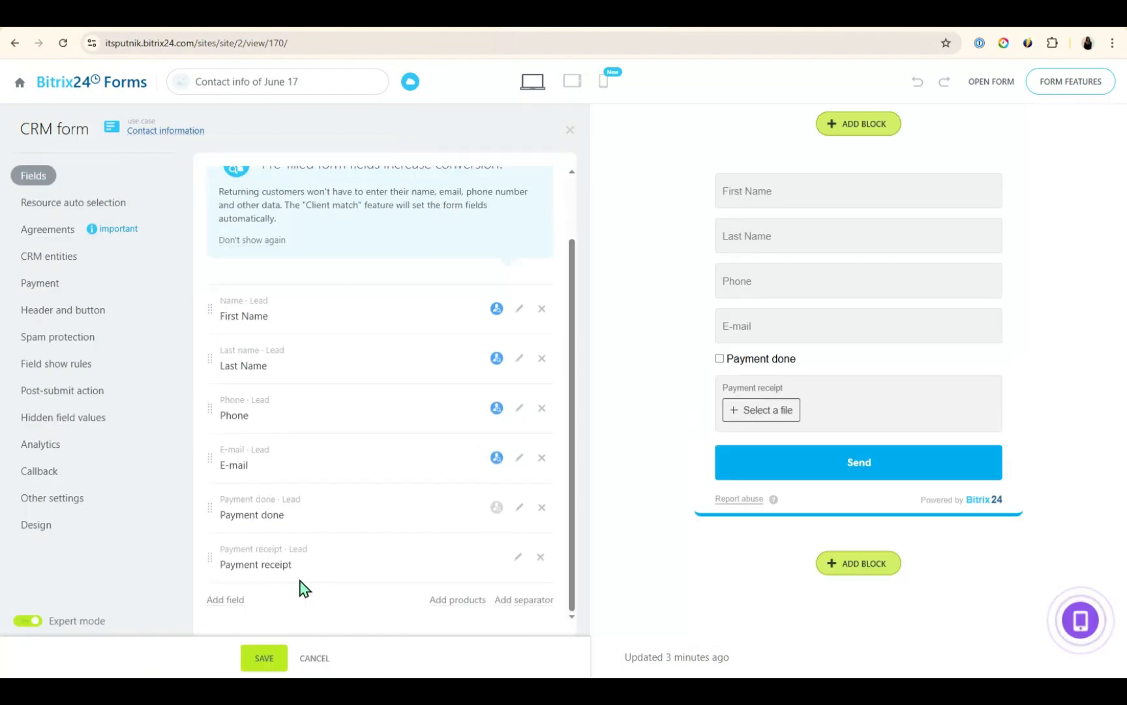
click(232, 600)
text(country)
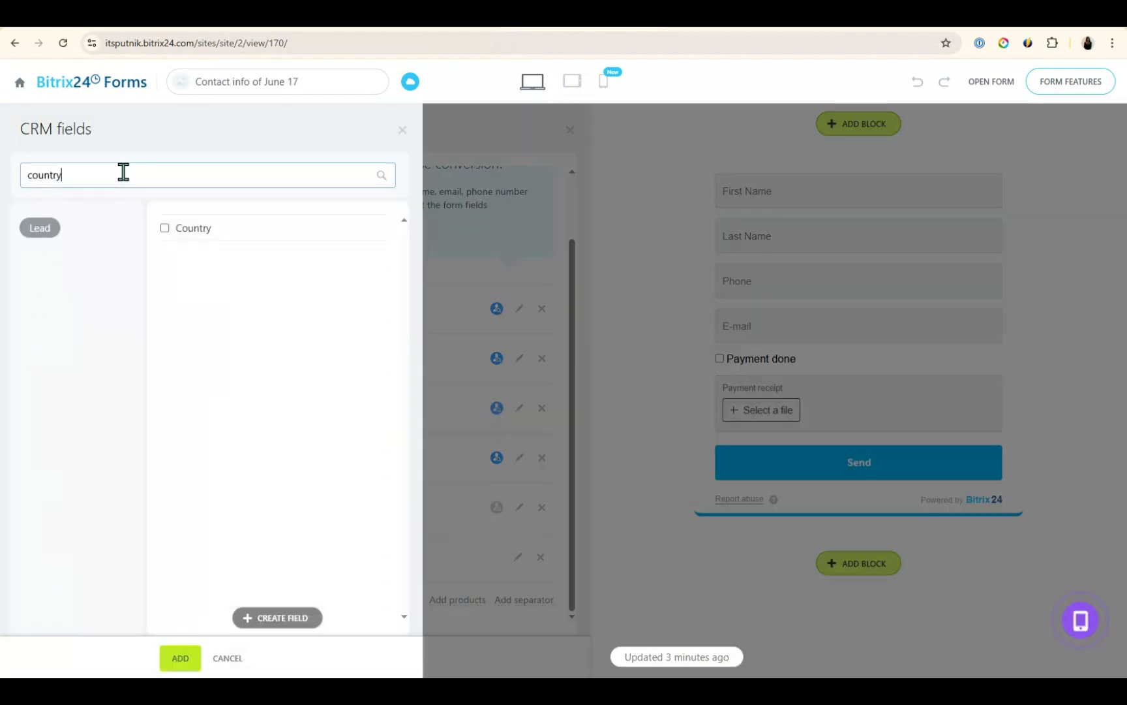
click(221, 232)
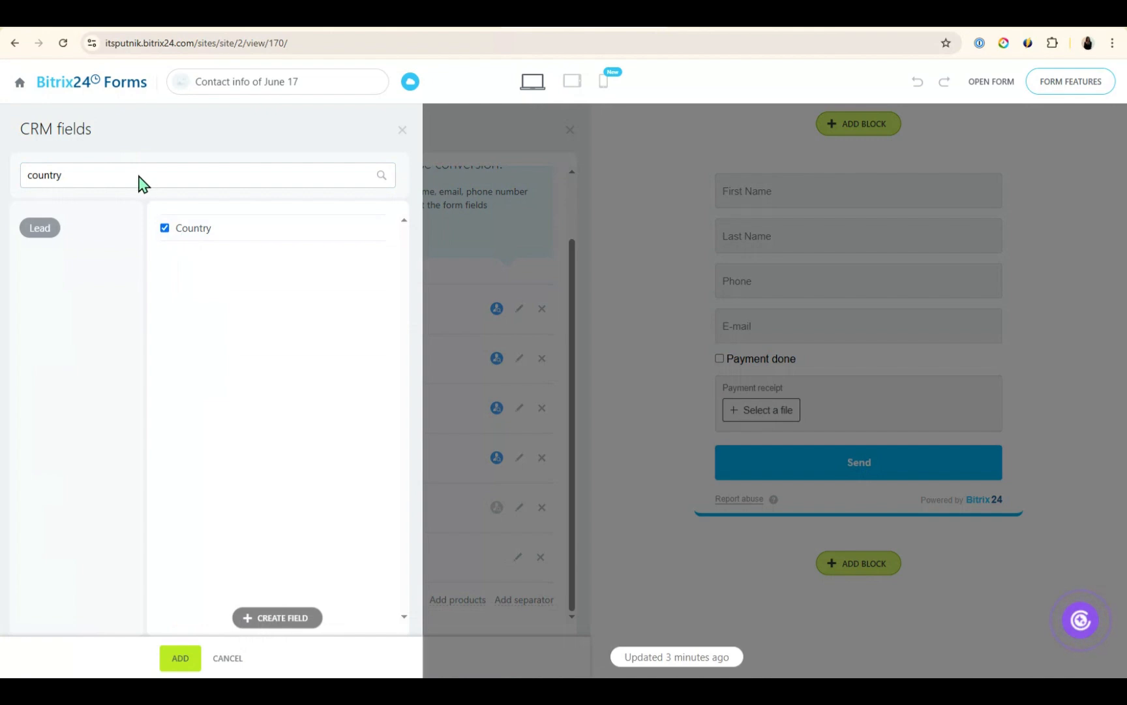
click(81, 173)
drag(84, 169, 16, 151)
text(provi)
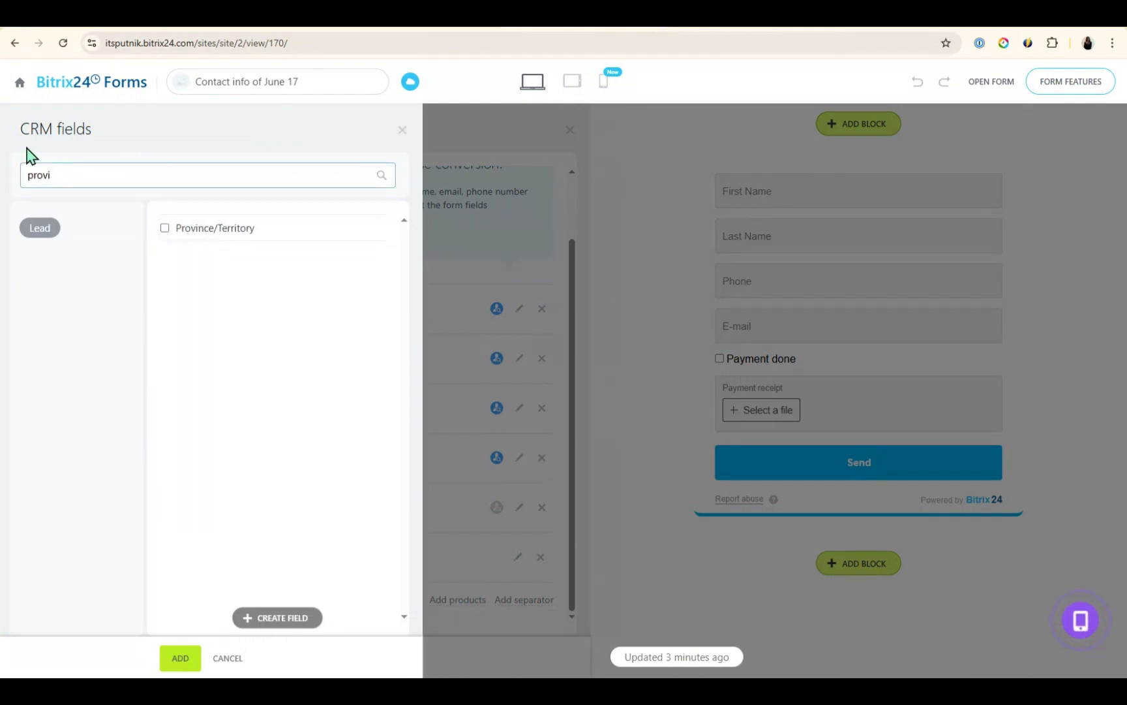
click(228, 228)
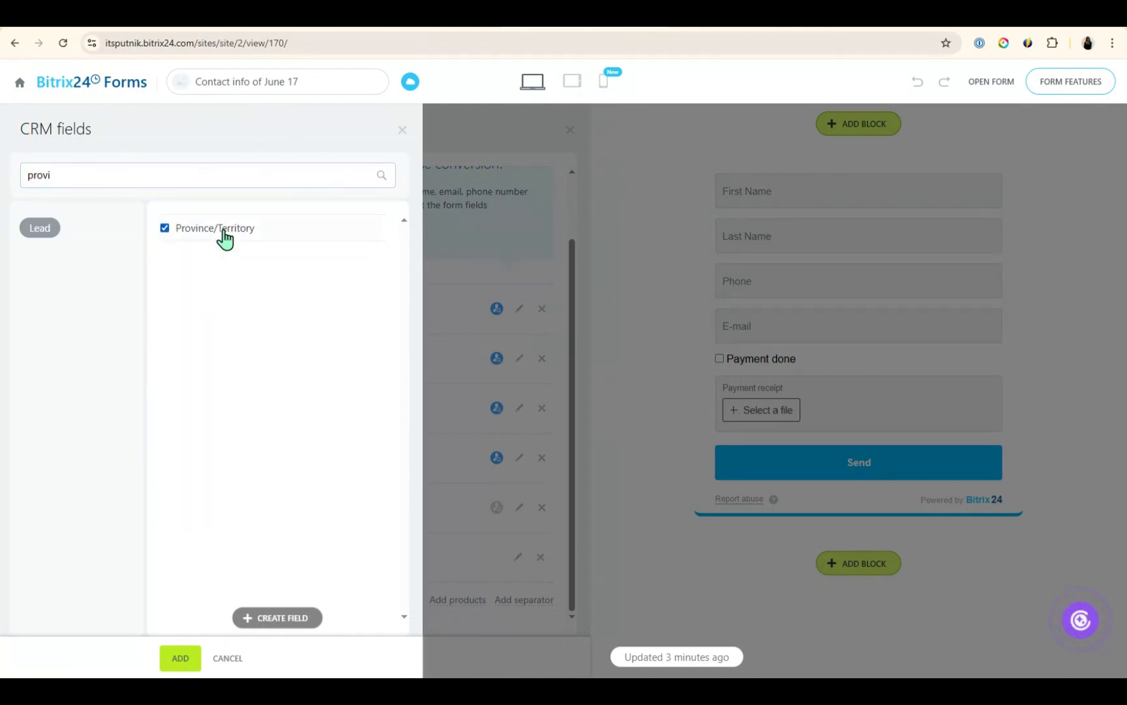
drag(73, 175, 20, 152)
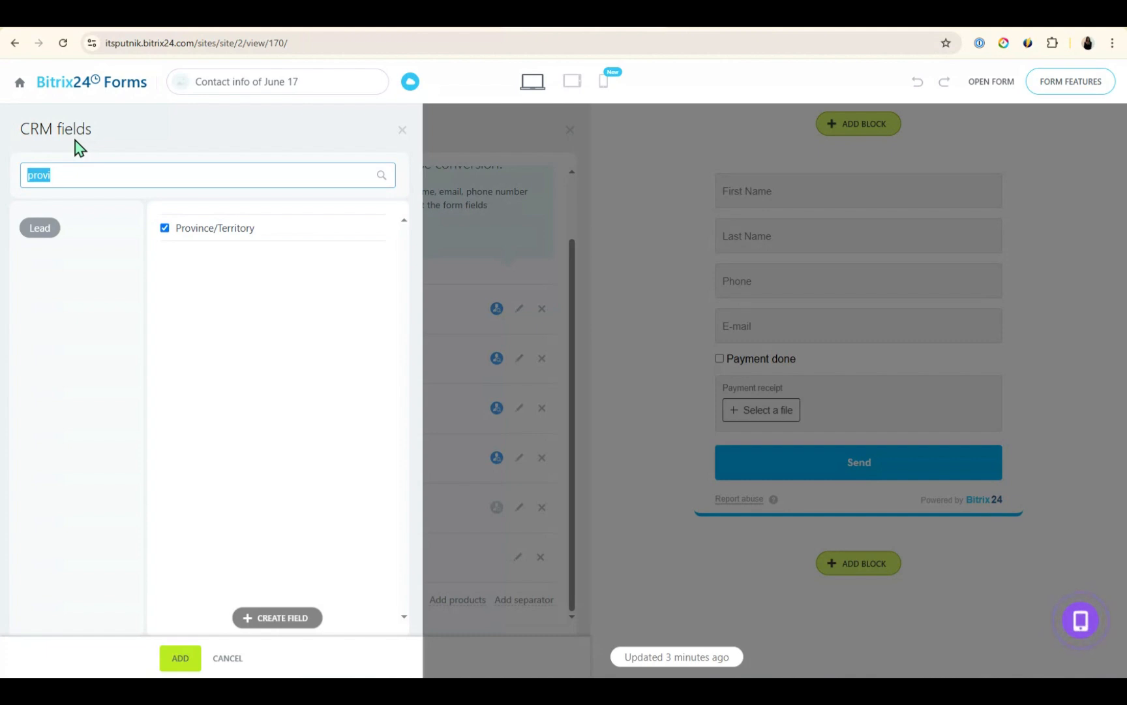
text(stat)
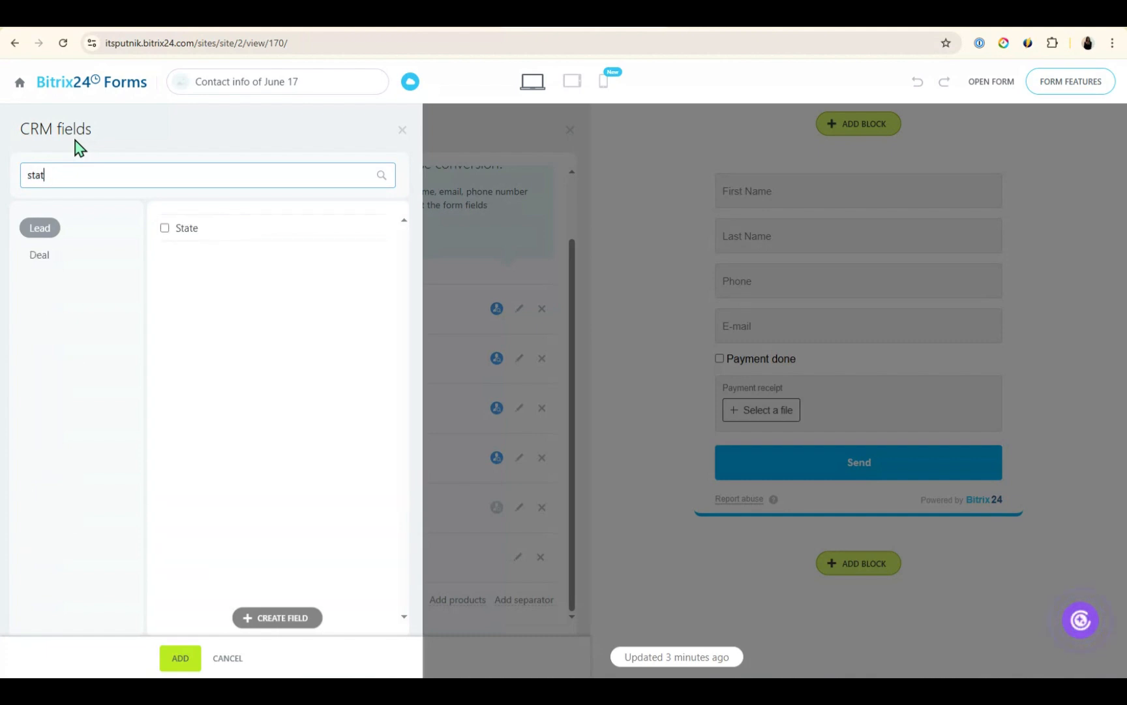
click(198, 228)
click(180, 657)
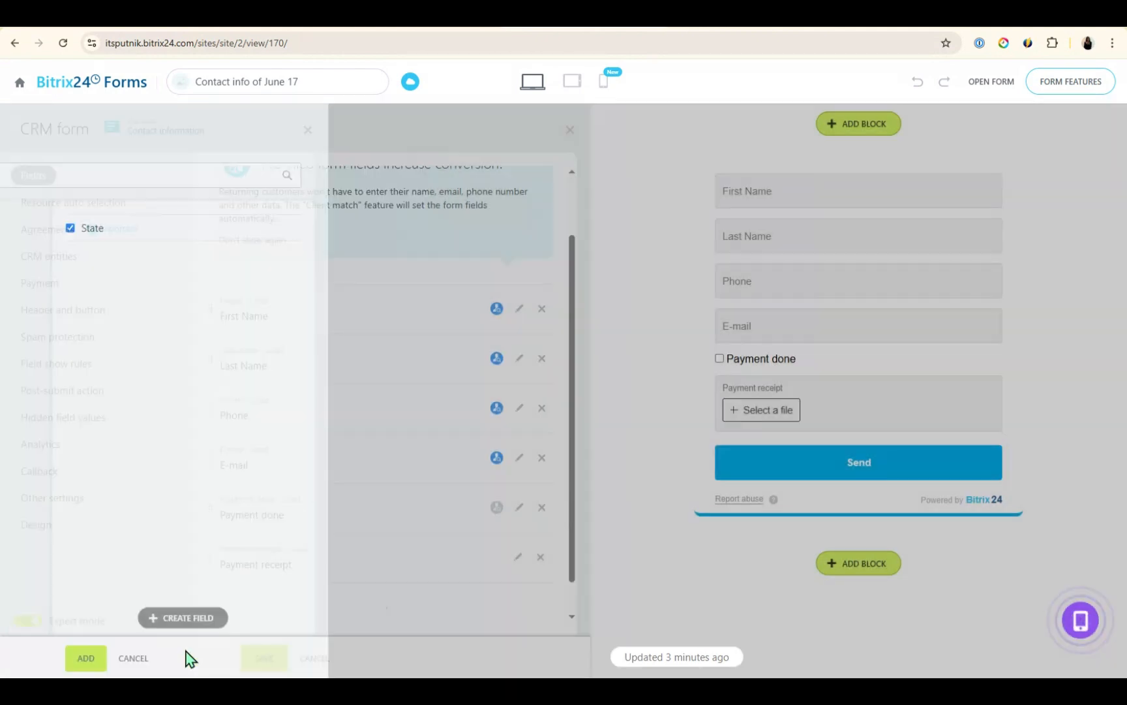
Add the lead field Country to the form and place it directly above State
scroll(403, 444, down, 1)
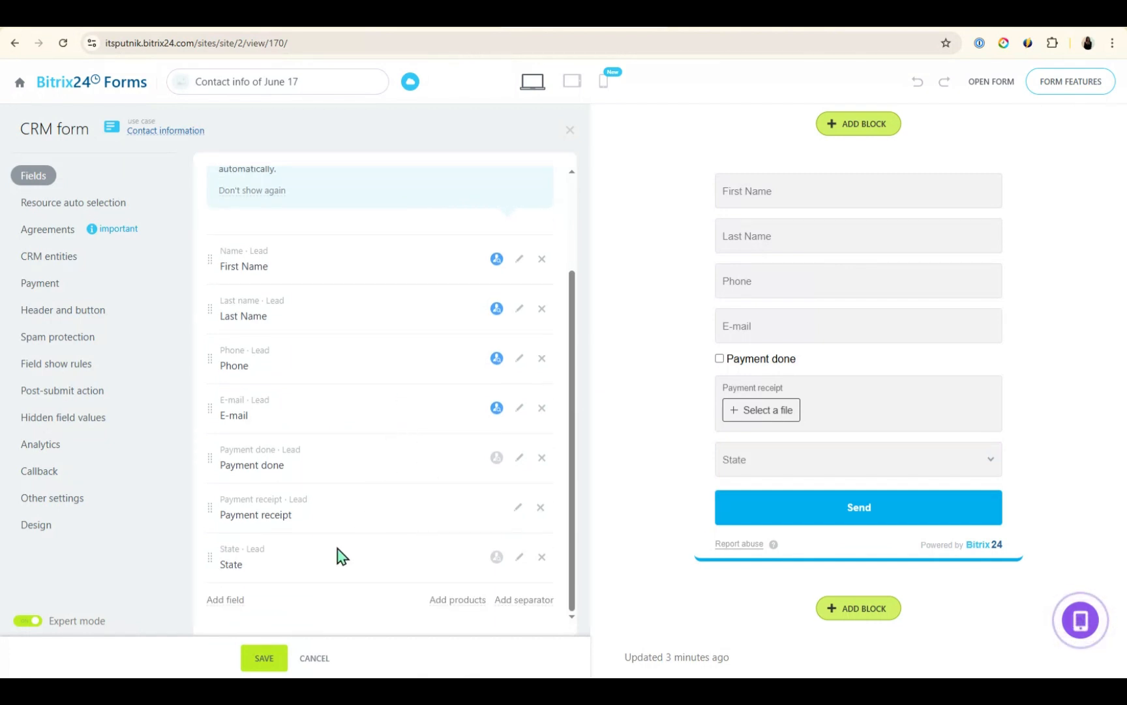
scroll(338, 559, up, 2)
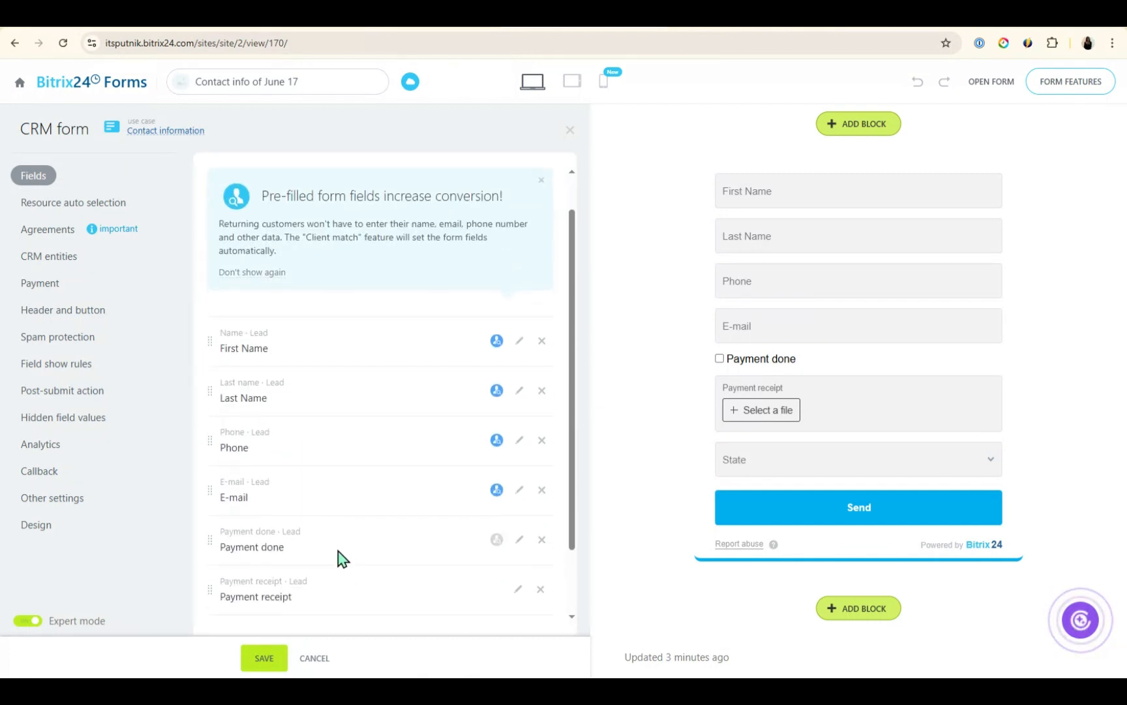
scroll(339, 562, down, 2)
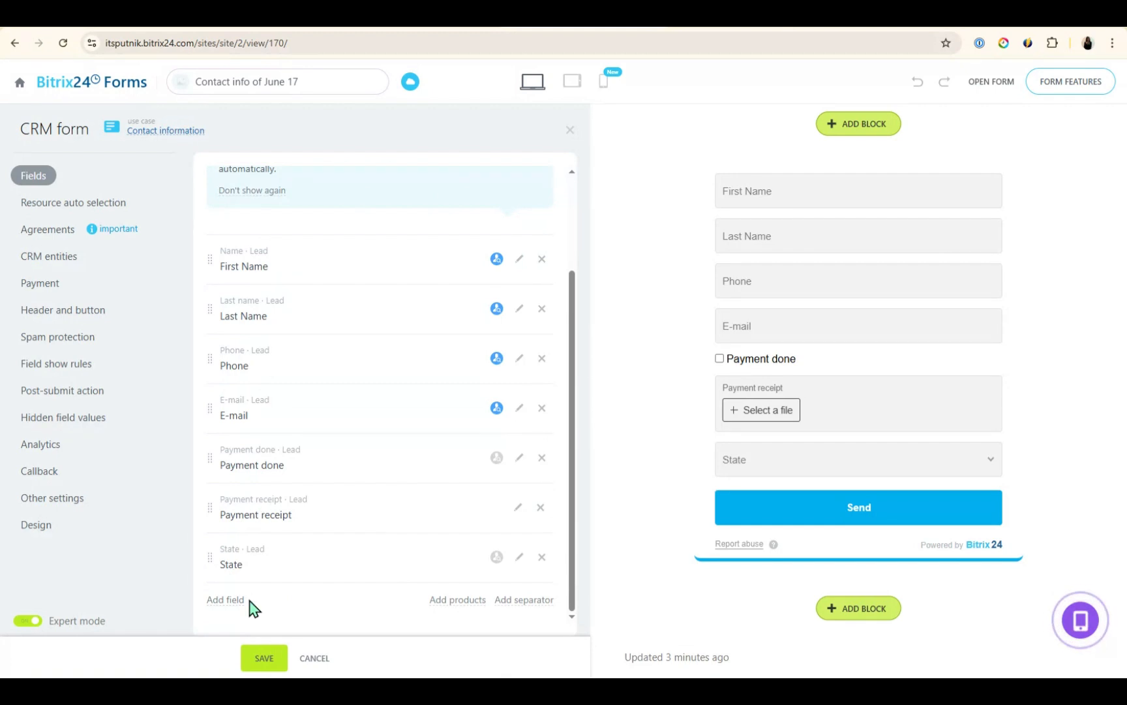
click(227, 603)
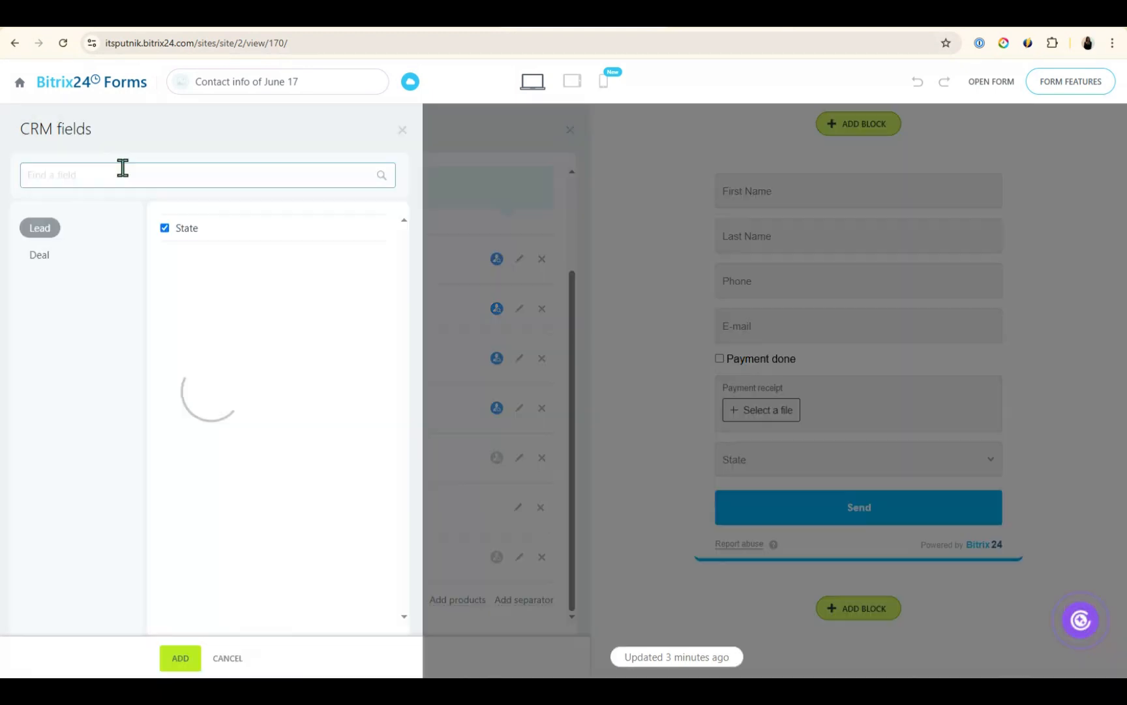
click(124, 169)
text(countr)
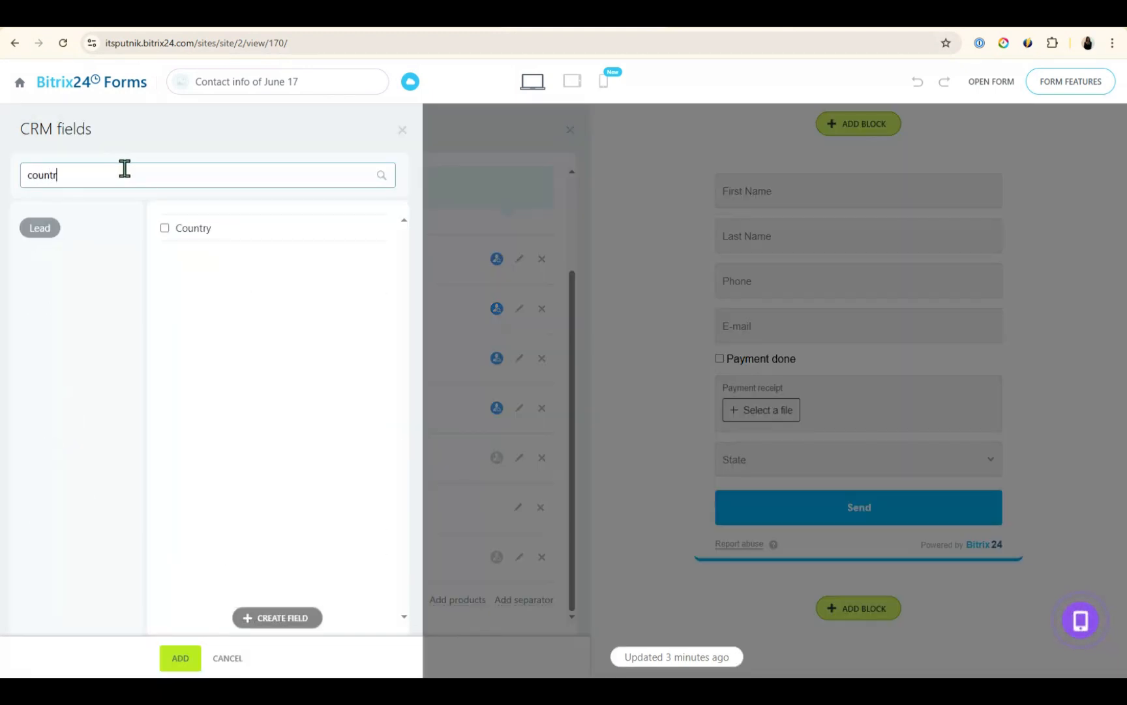
click(179, 228)
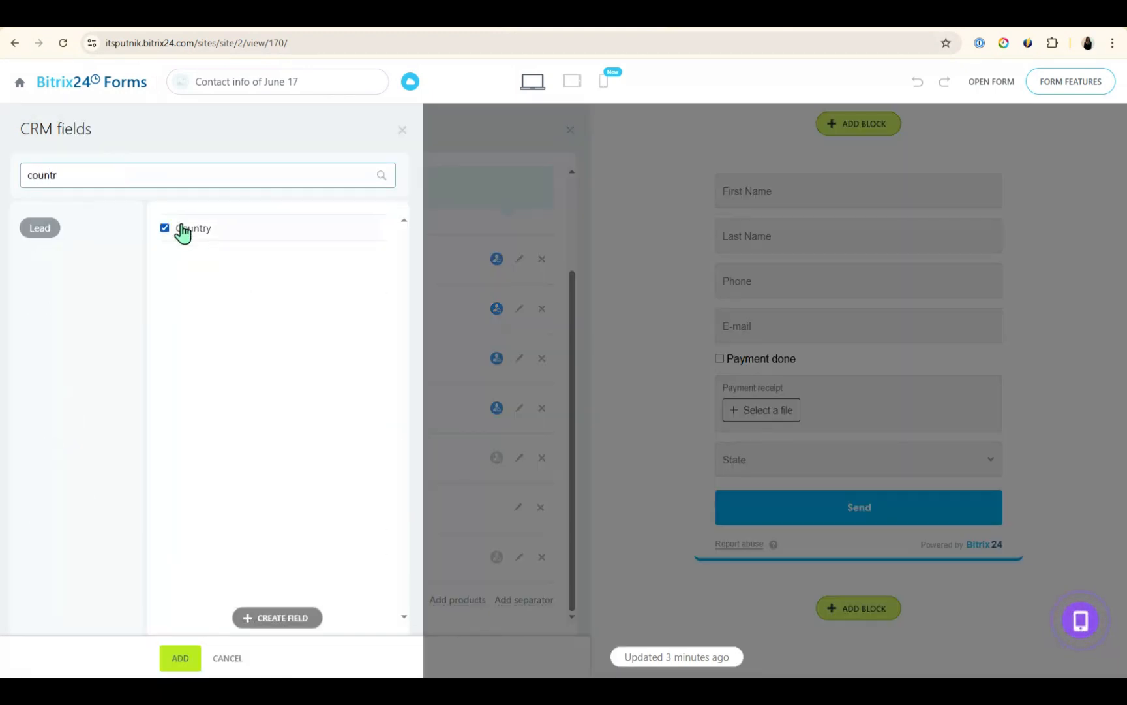
click(180, 659)
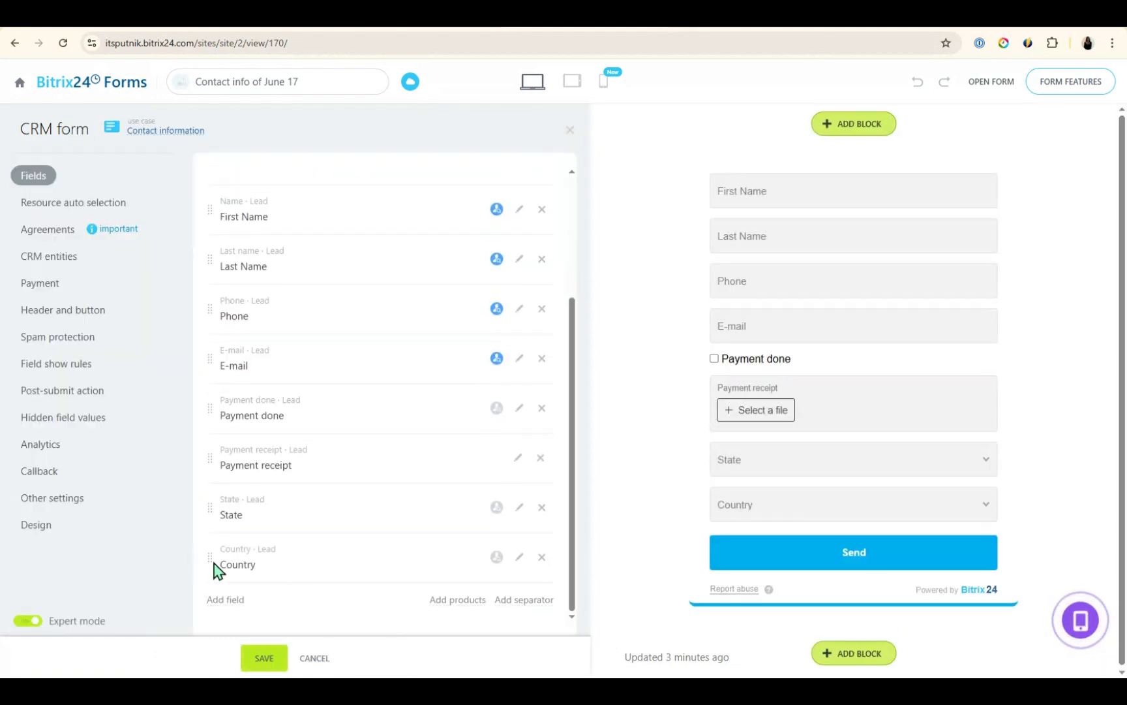
drag(210, 558, 214, 503)
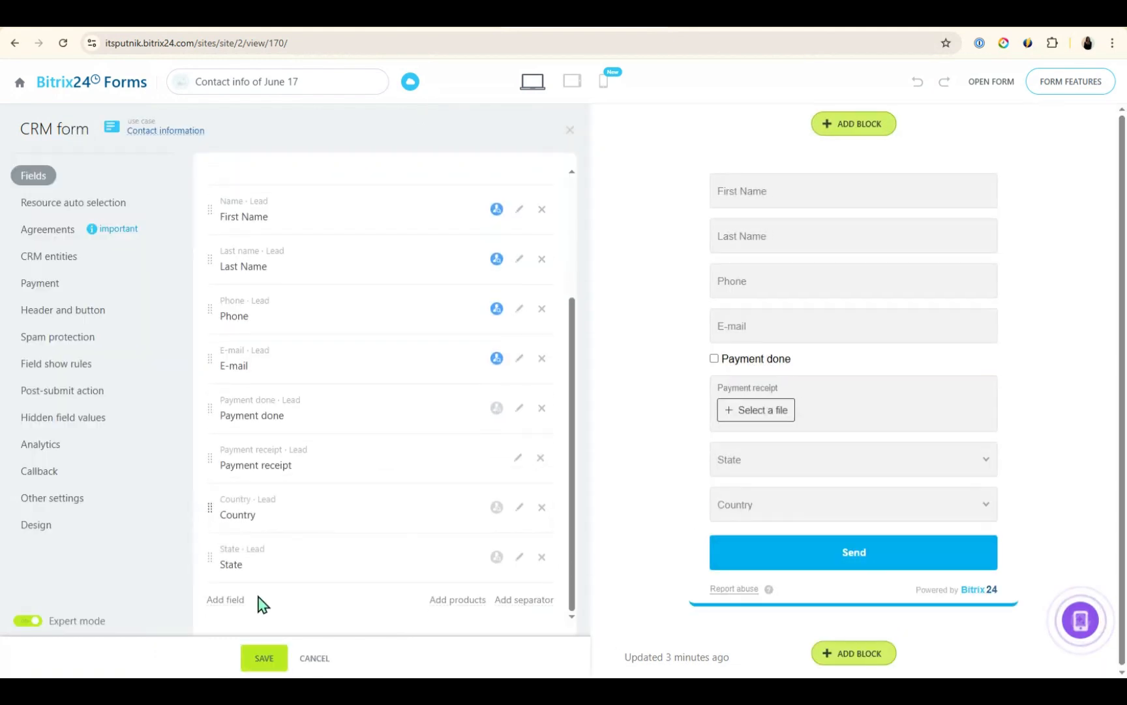
Add the lead field Province/Territory to the form and place it between Country and State
click(217, 601)
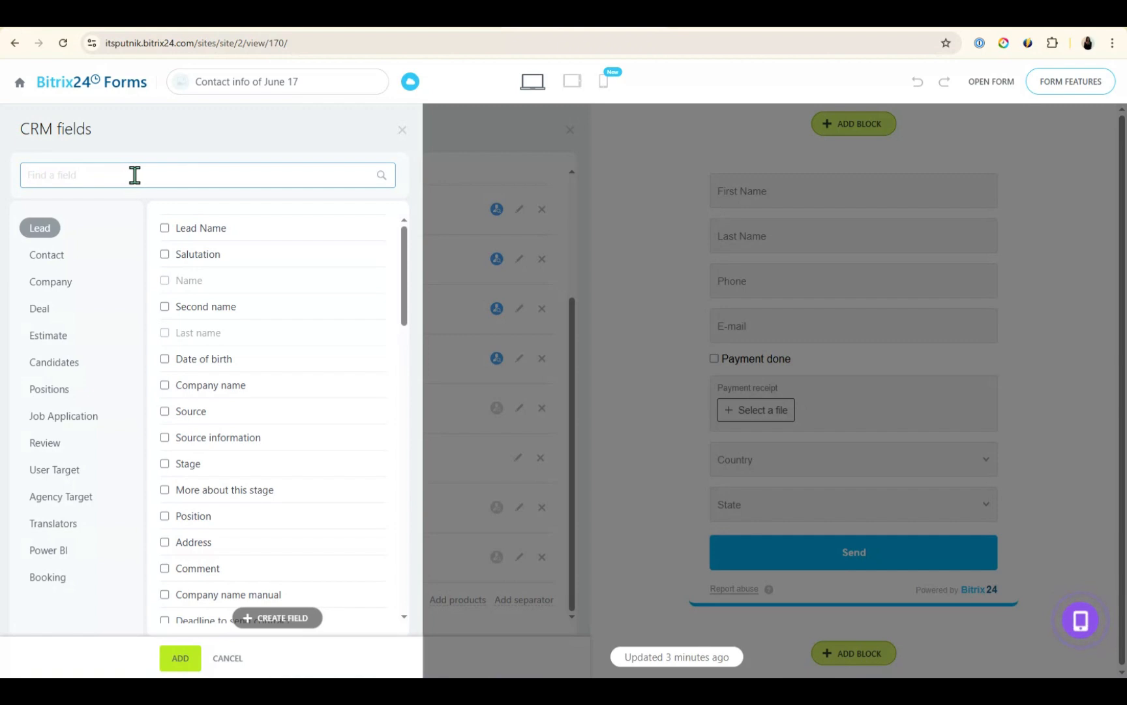
text(provi)
click(166, 228)
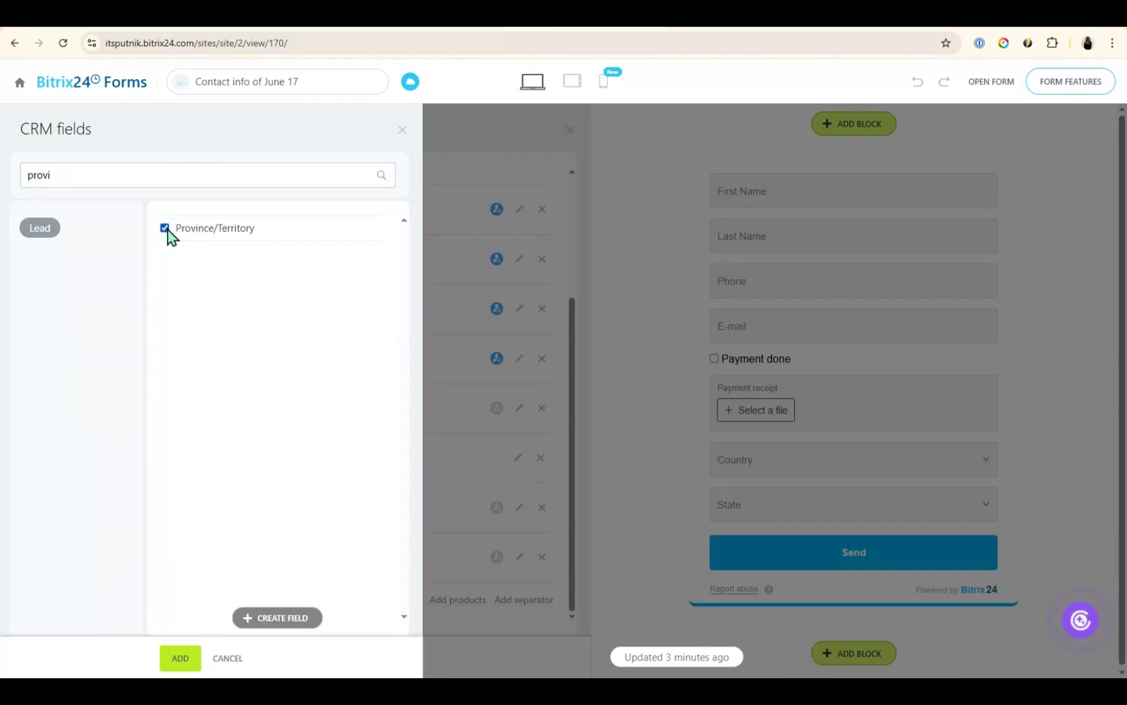
click(180, 657)
drag(214, 558, 212, 496)
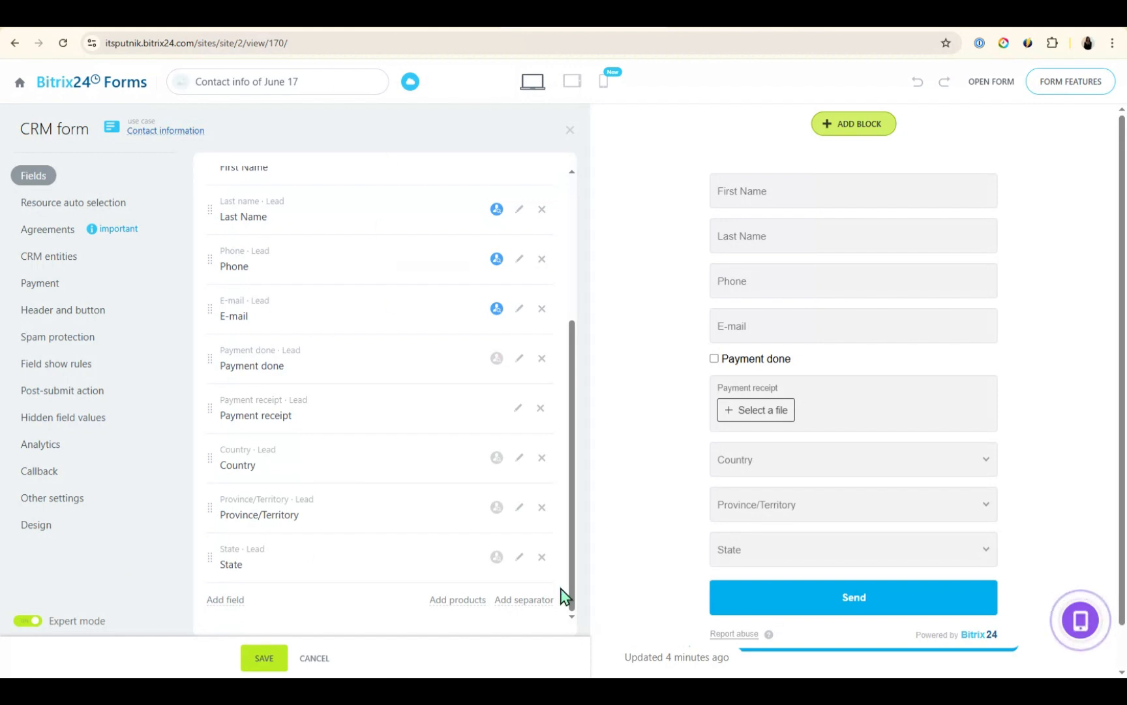
Examine the payment, country, province and state field types among the custom lead fields in the CRM settings, and return to the form's field list
click(425, 27)
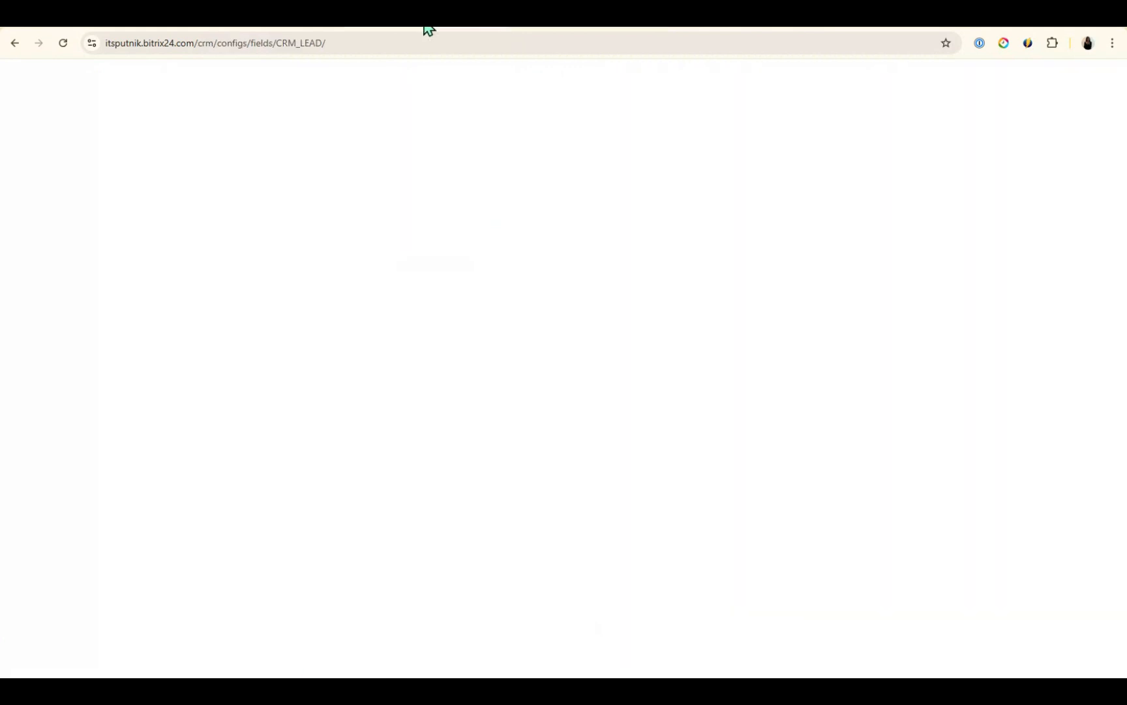
scroll(851, 454, up, 8)
scroll(851, 459, up, 8)
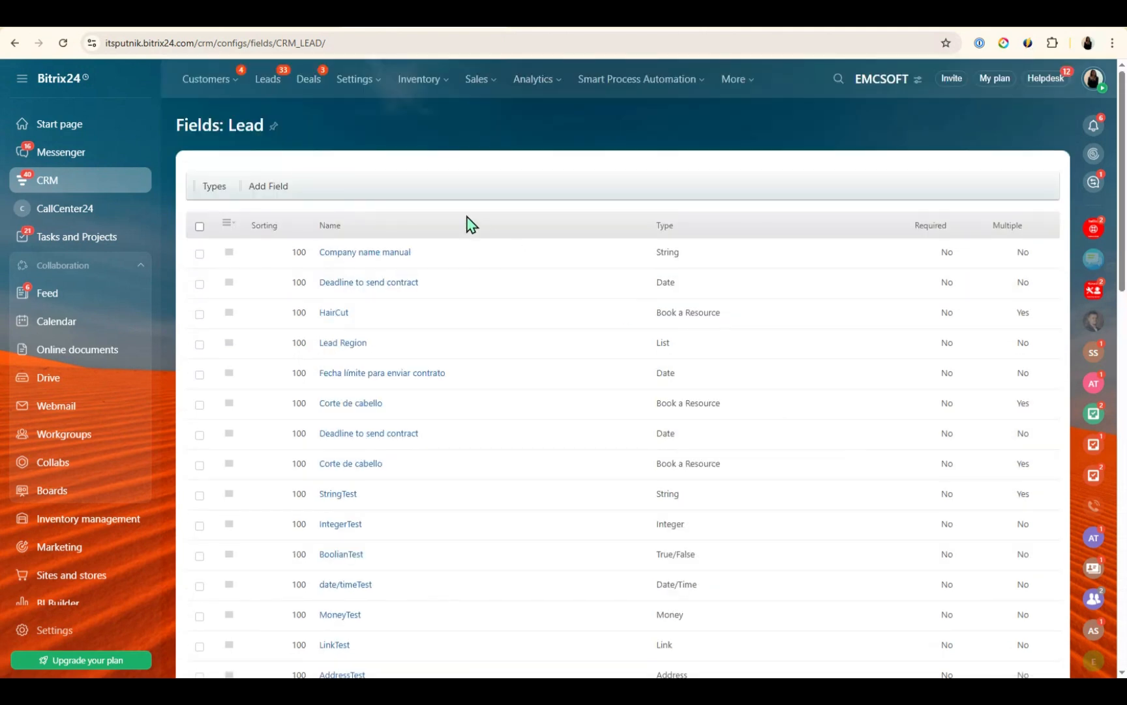
click(359, 79)
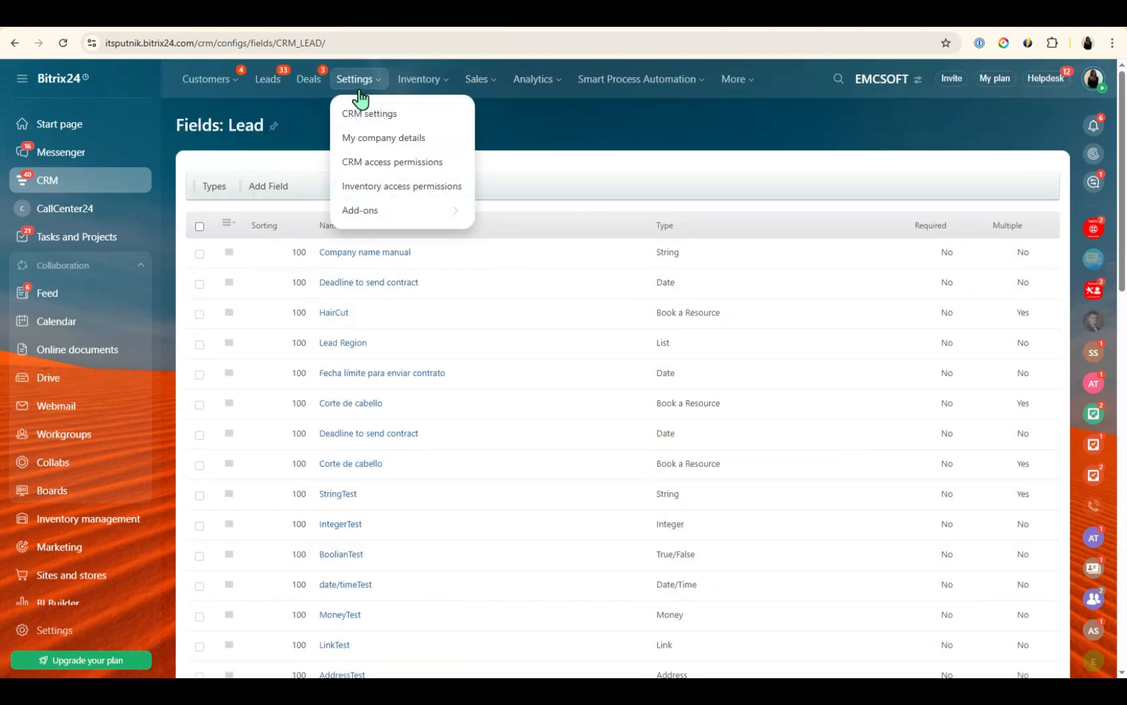
click(390, 117)
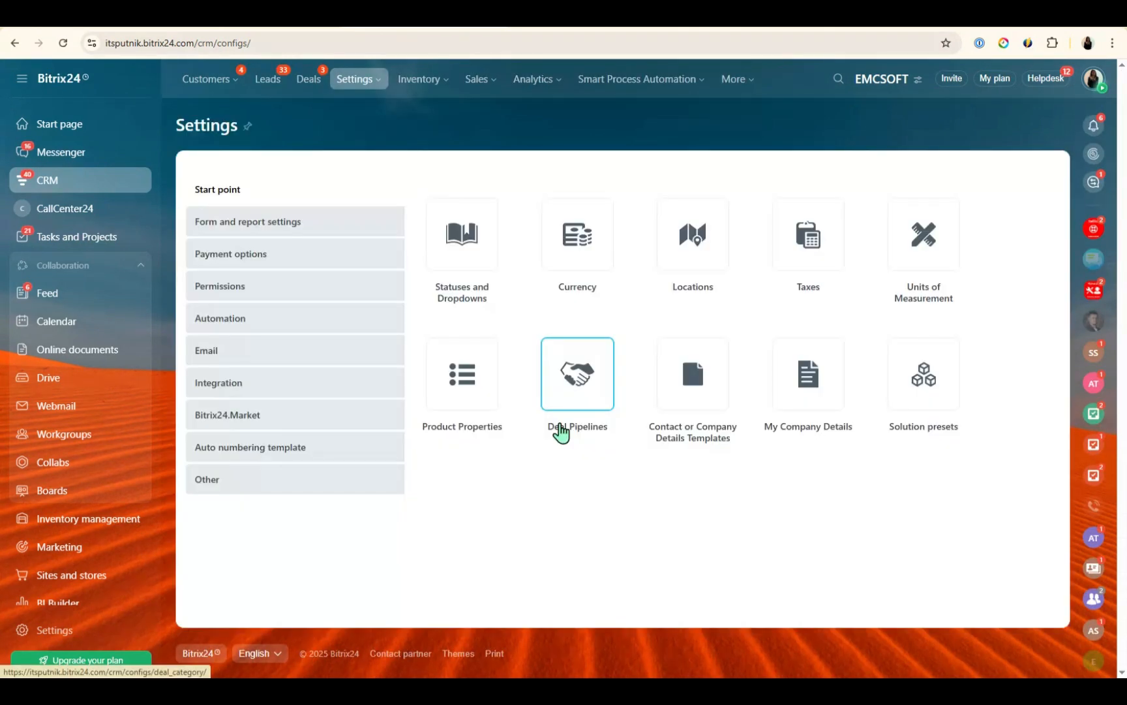
click(243, 229)
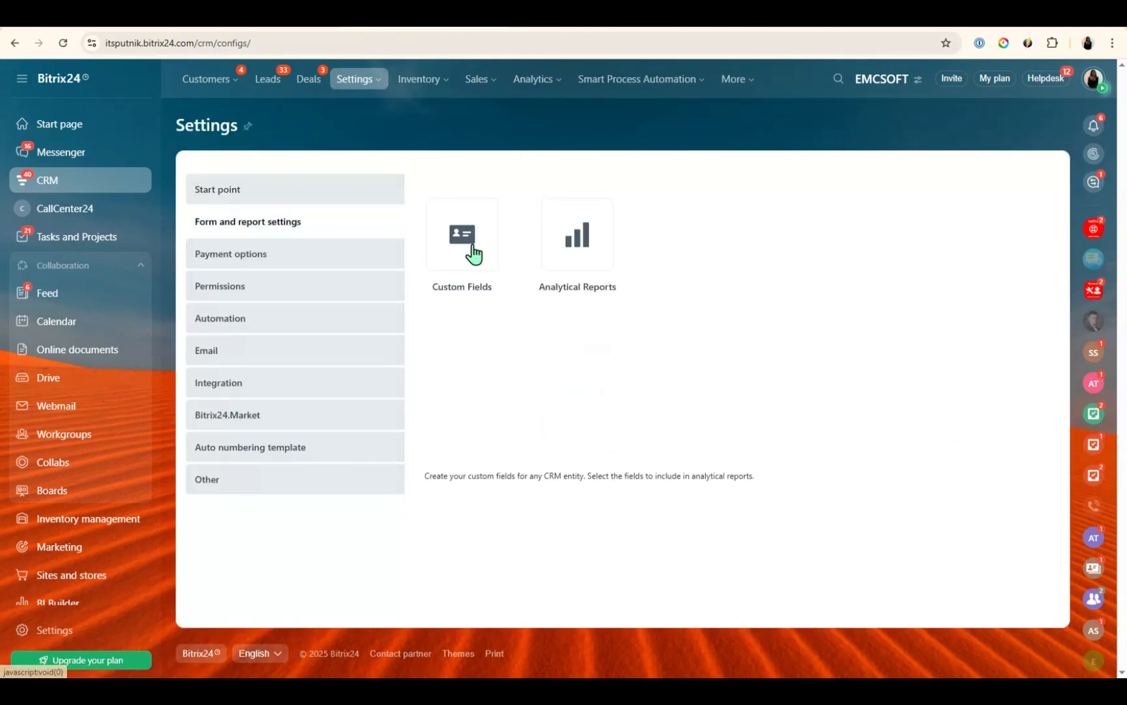
click(439, 250)
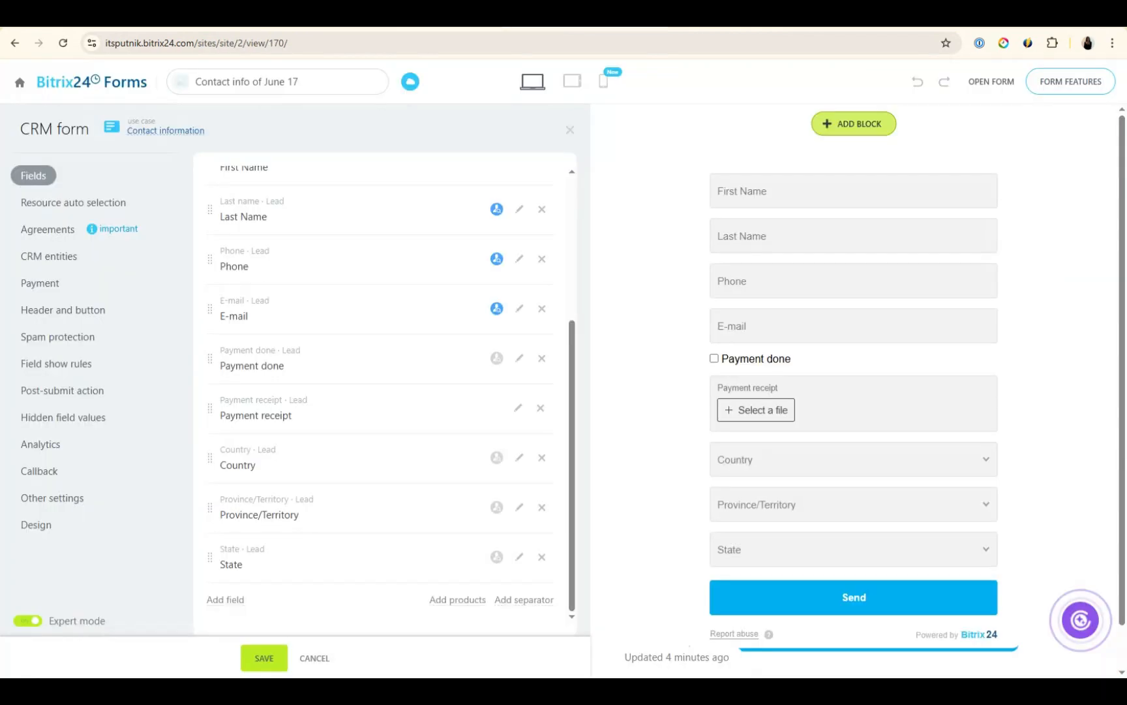
click(77, 259)
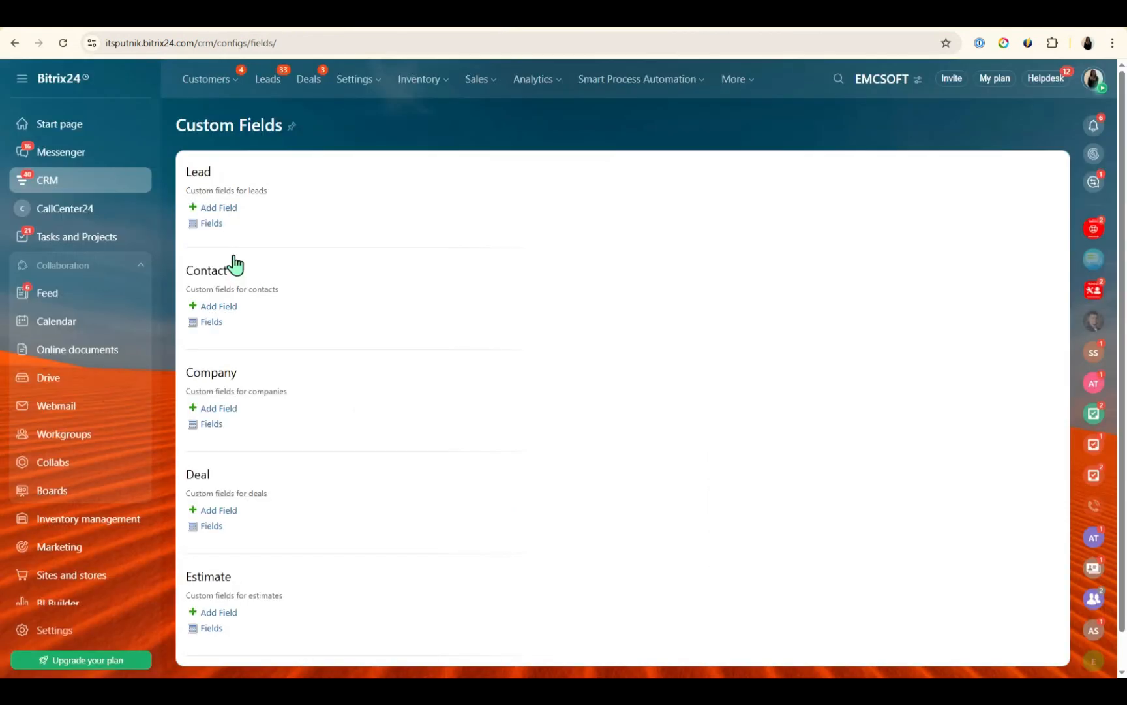
click(211, 224)
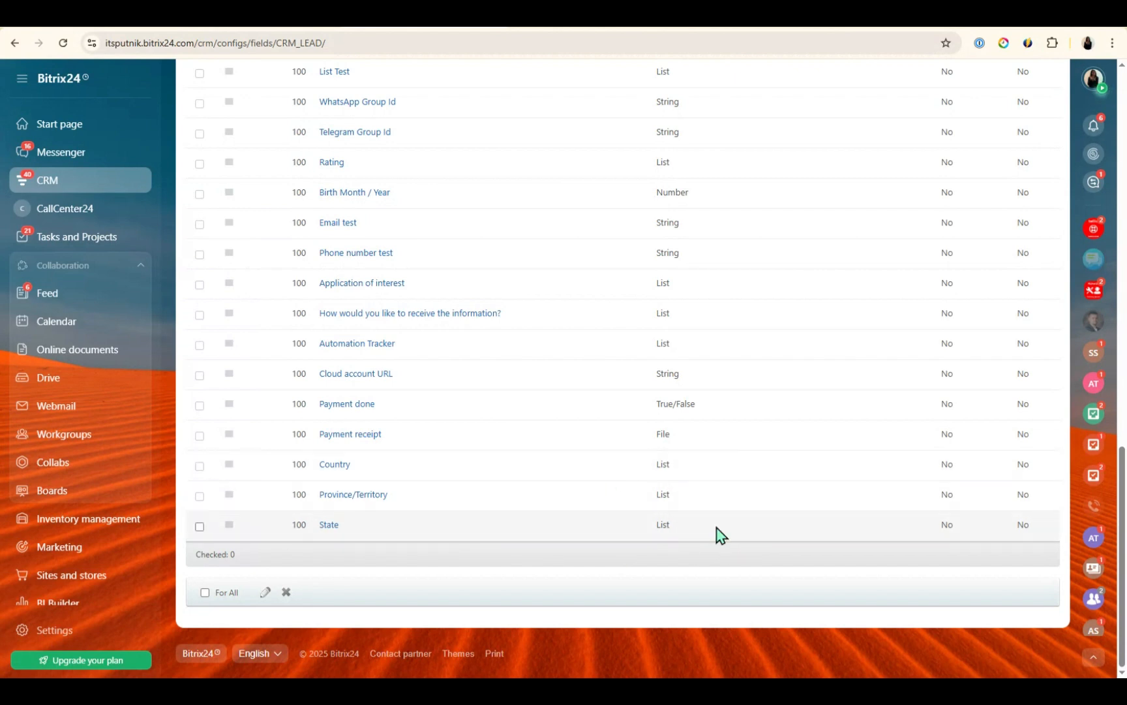
click(565, 41)
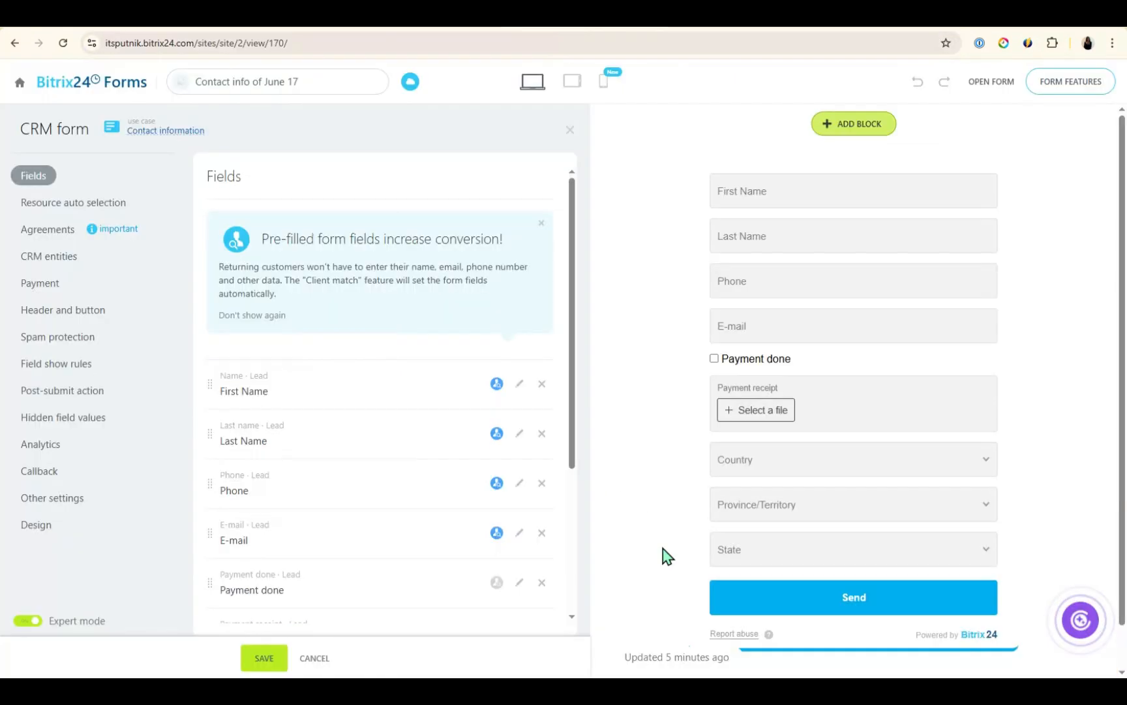
scroll(486, 408, down, 3)
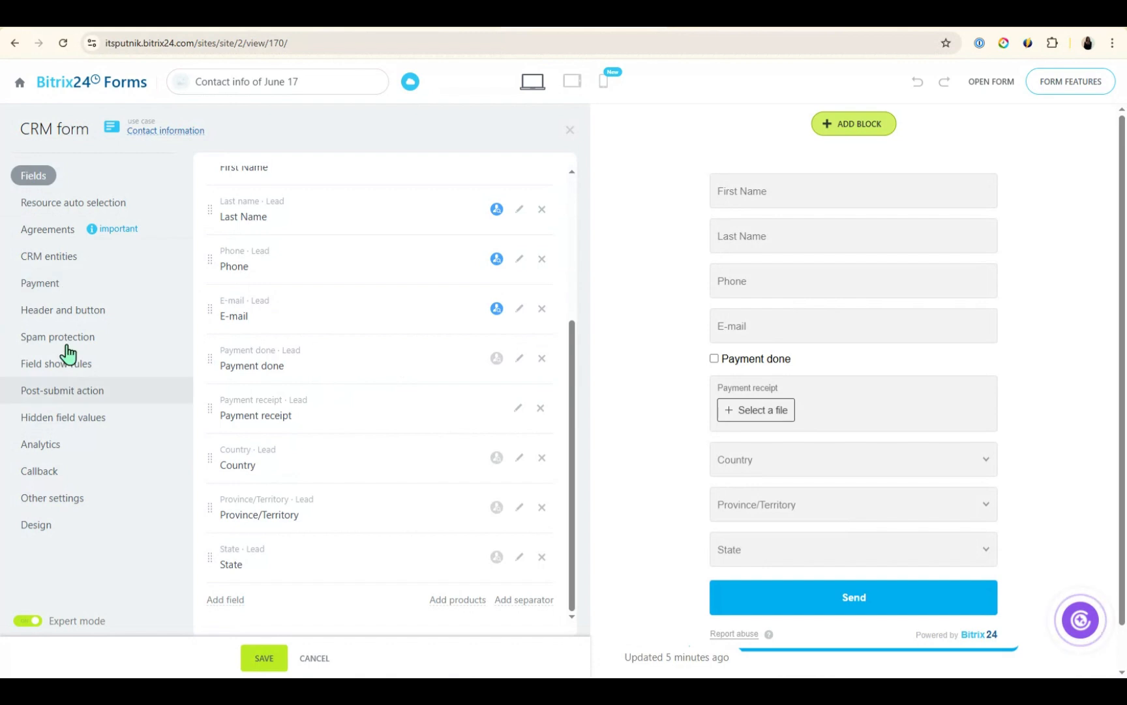
Create a field show rule of type "Different field values manage different fields" that shows Payment receipt when Payment done is not empty
click(89, 372)
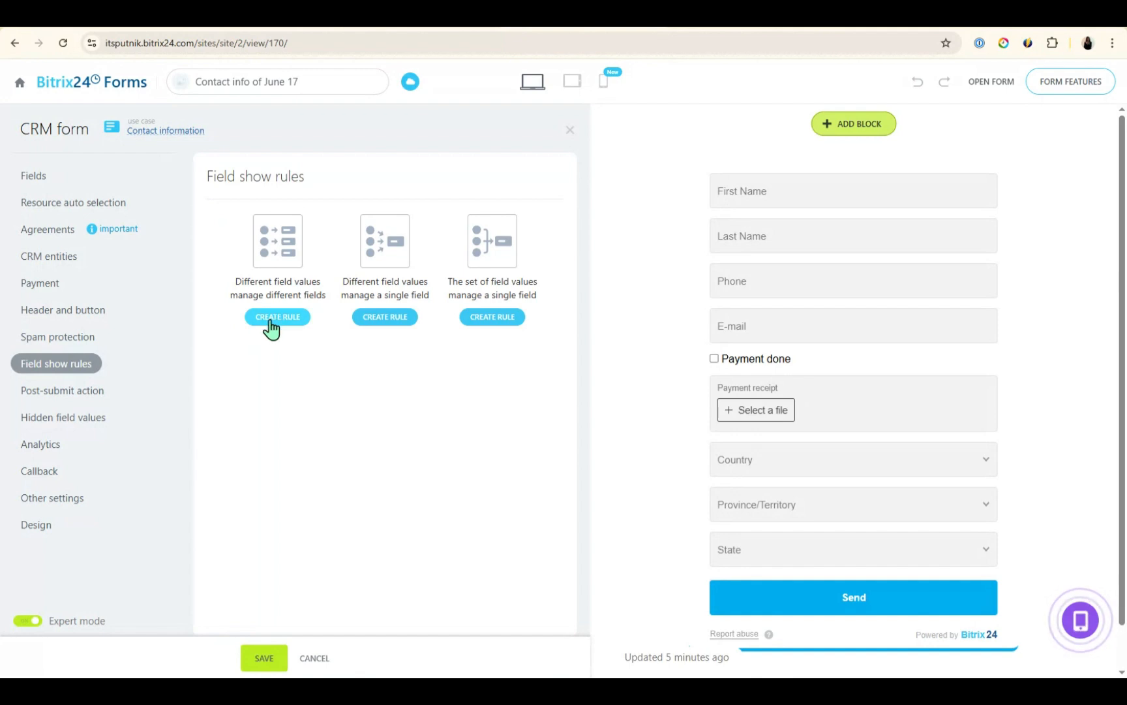
click(292, 320)
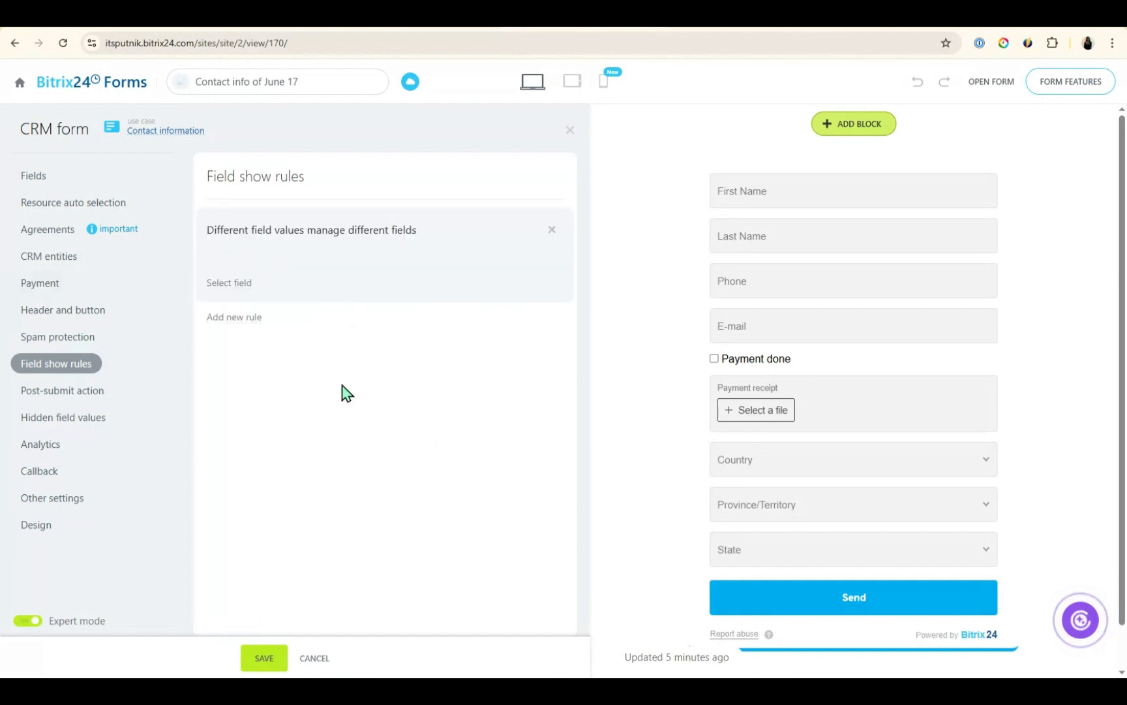
click(227, 295)
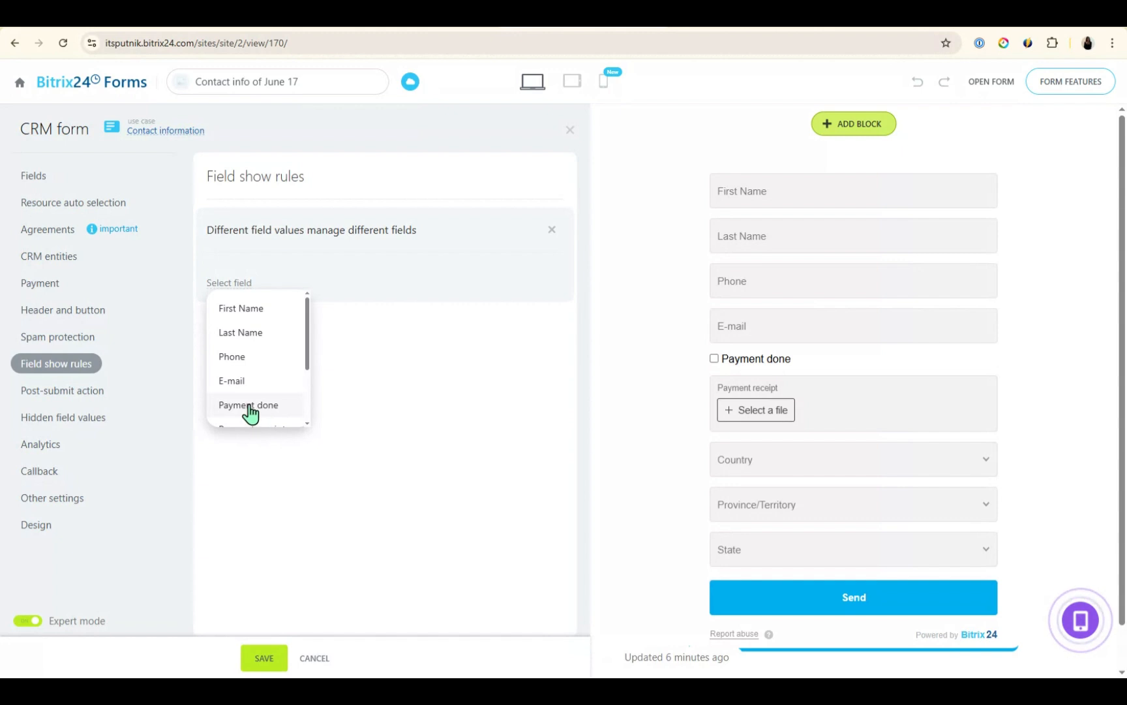
click(250, 407)
click(243, 367)
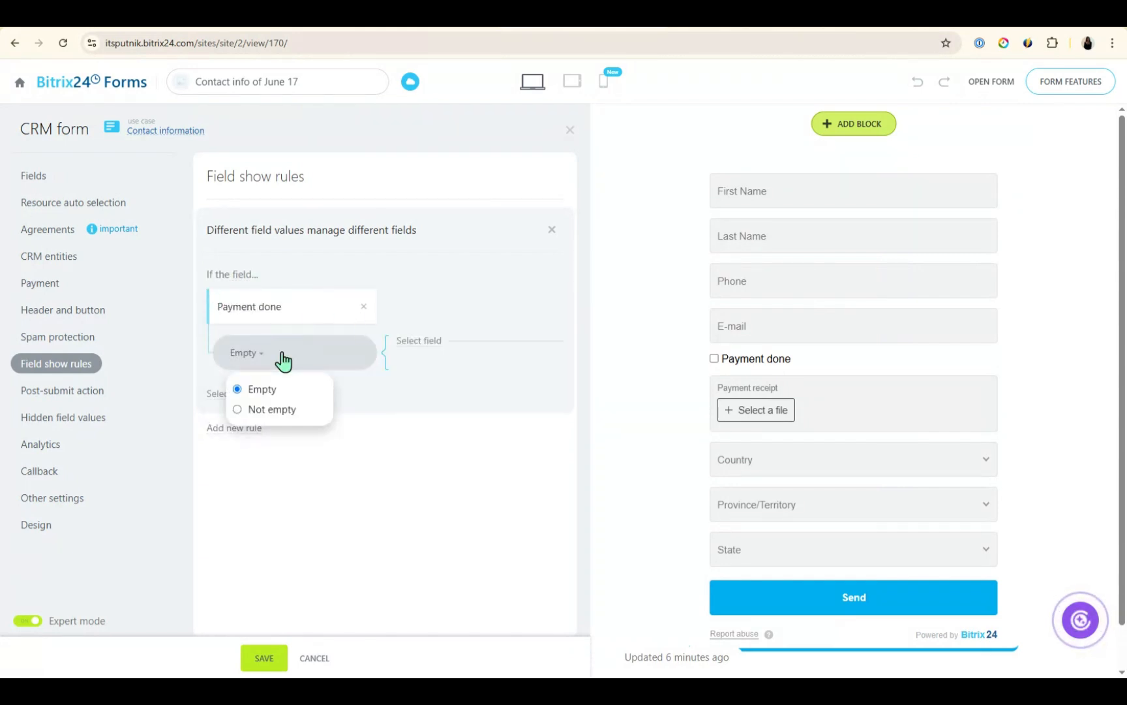
click(269, 409)
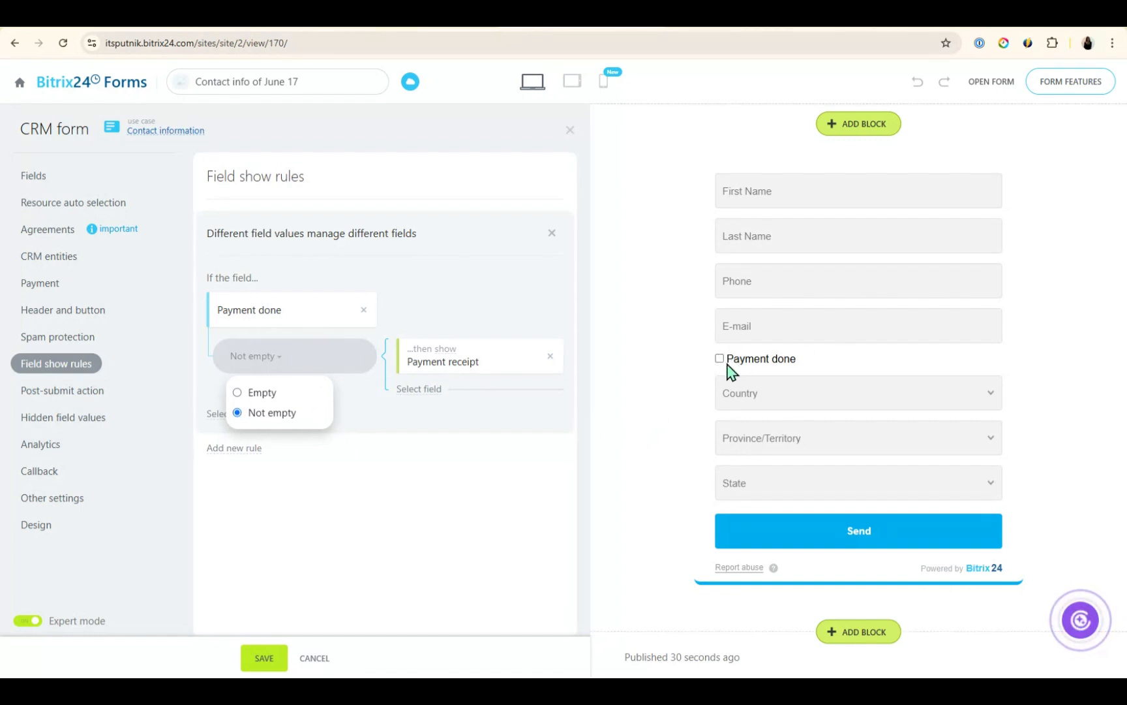
click(369, 494)
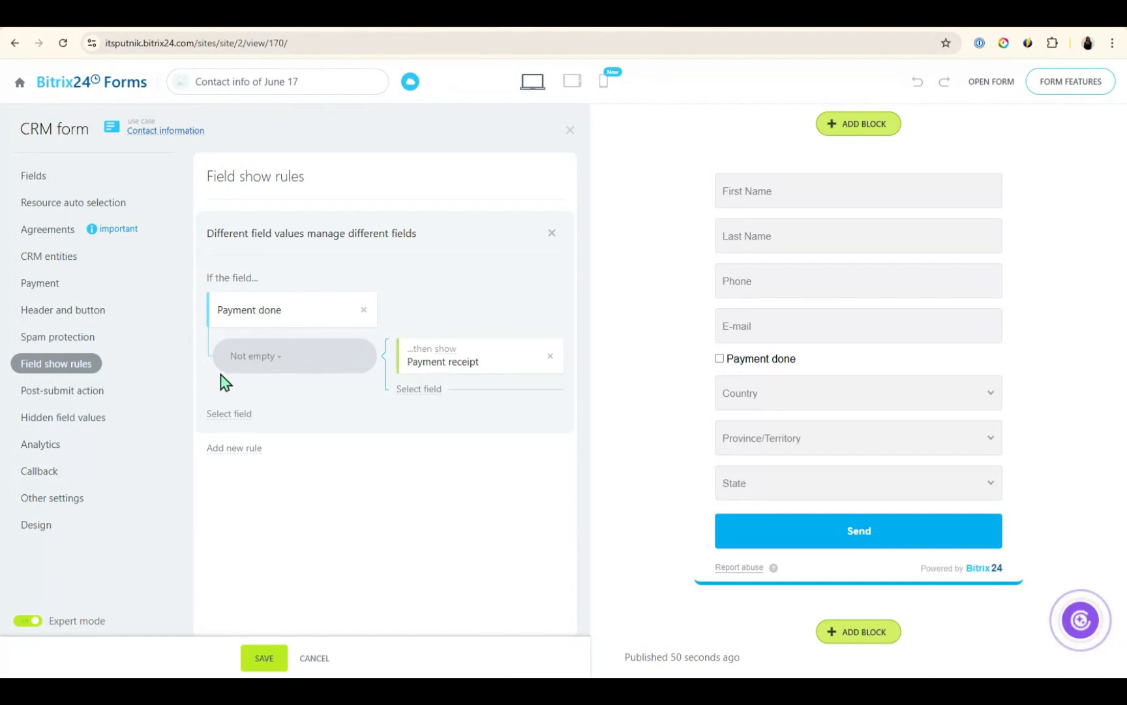
Change the Payment done rule to hide Payment receipt when the field is Empty, and save the form
click(273, 365)
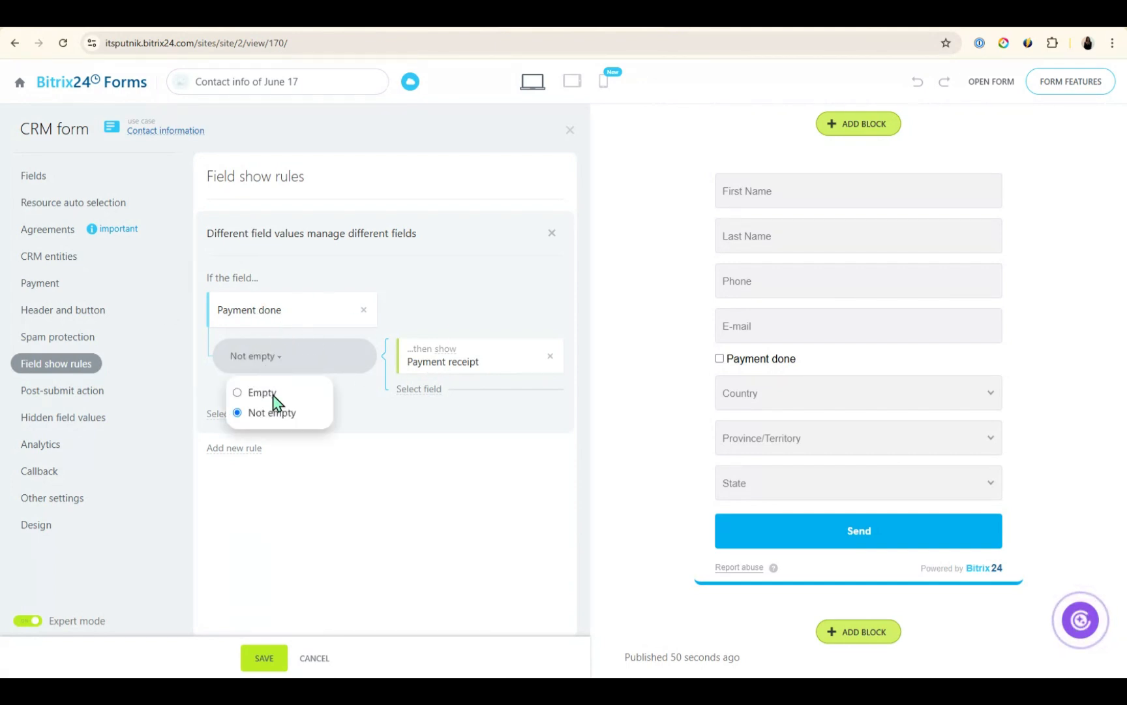
click(239, 394)
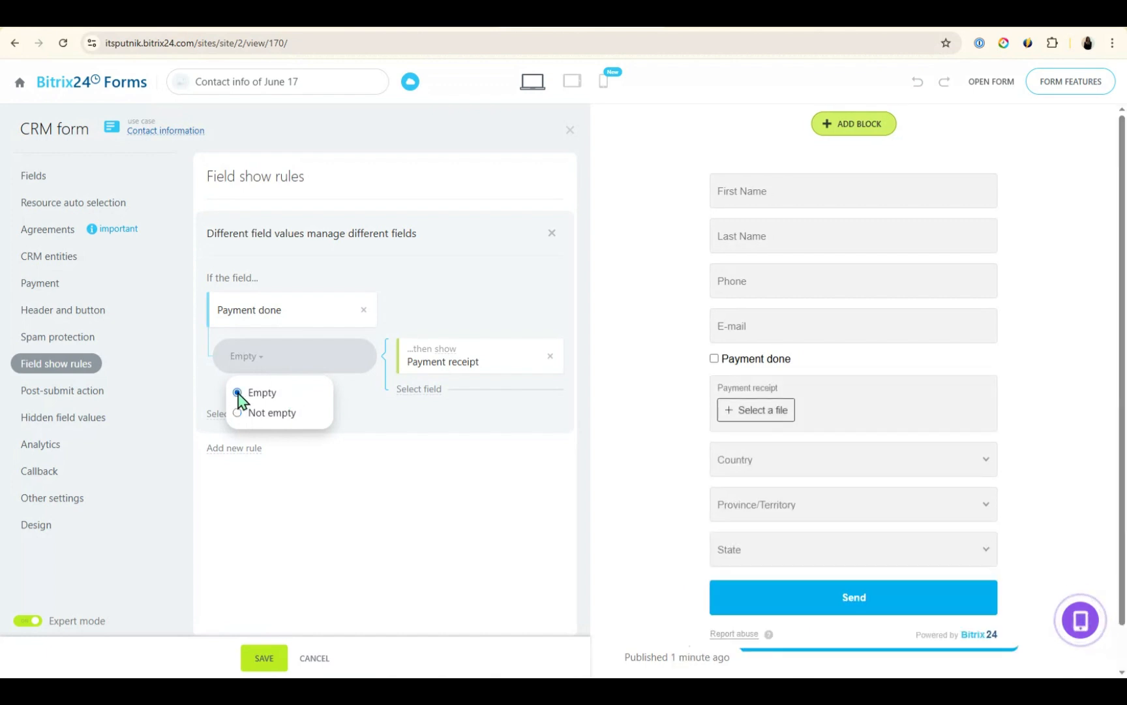
click(446, 355)
click(456, 398)
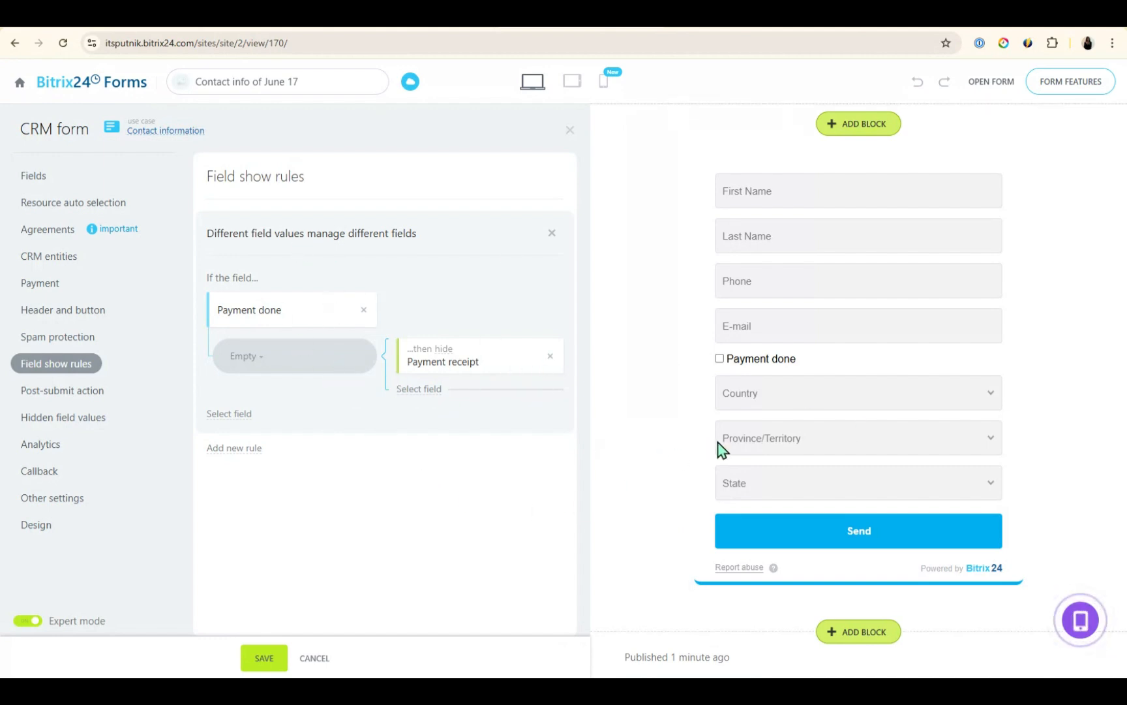
click(265, 659)
Test the rule on the published form in a new tab by ticking Payment done, and return to the form editor
click(987, 85)
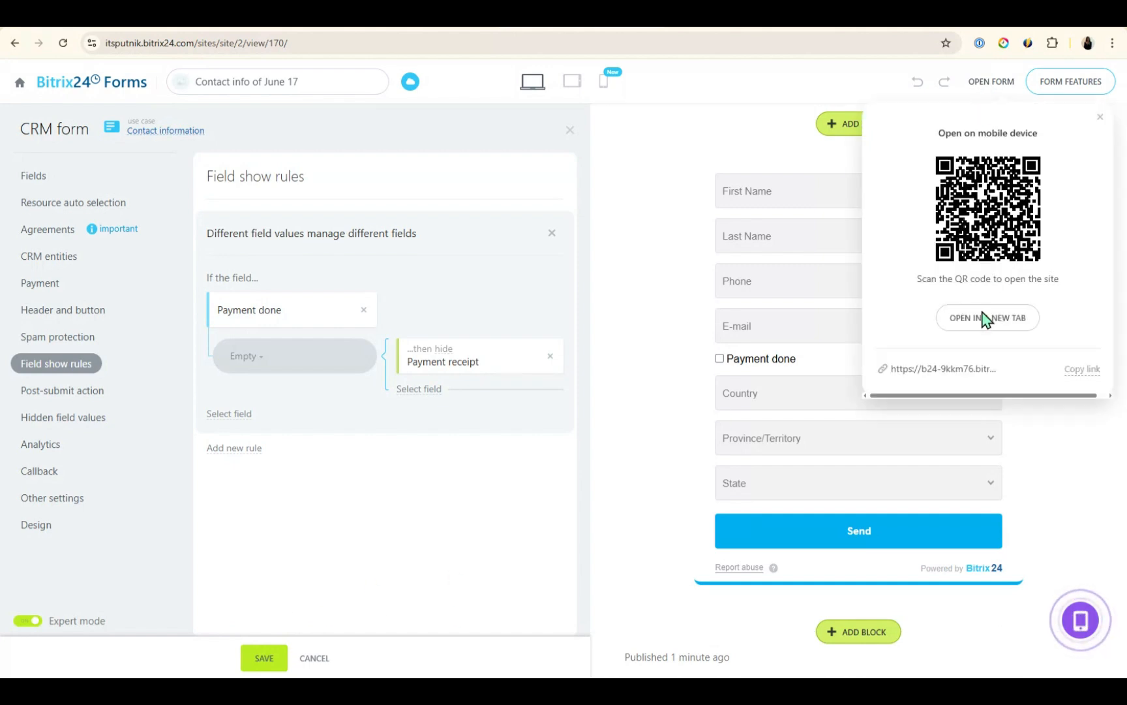
click(972, 326)
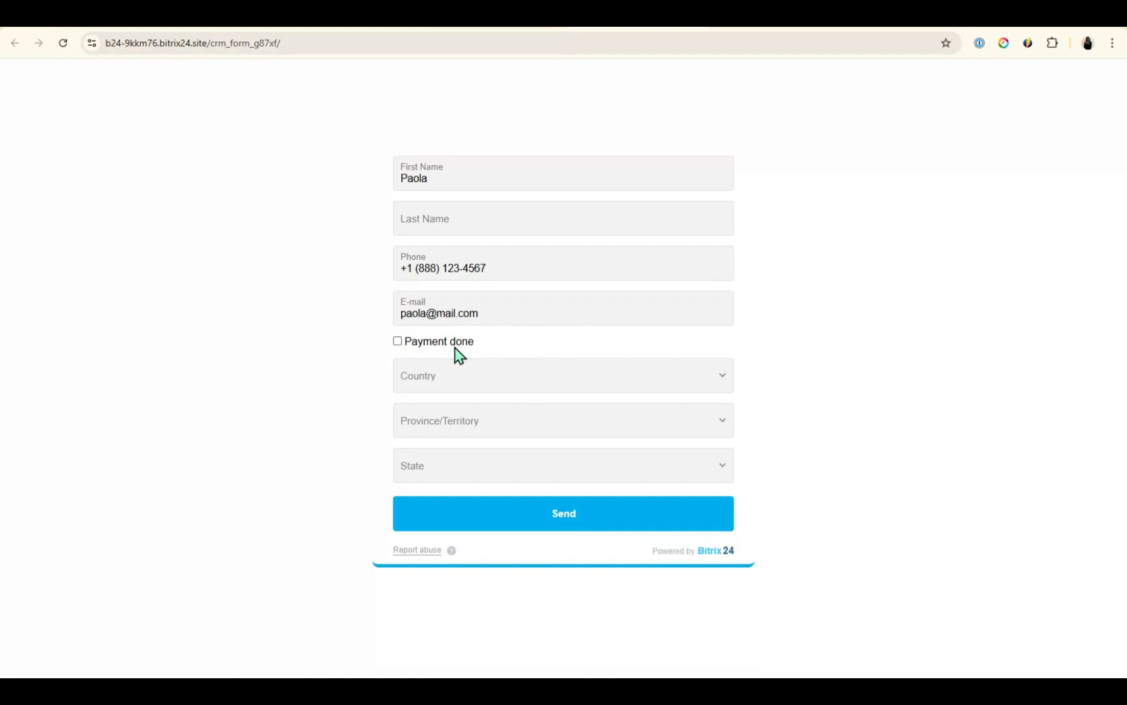
click(398, 341)
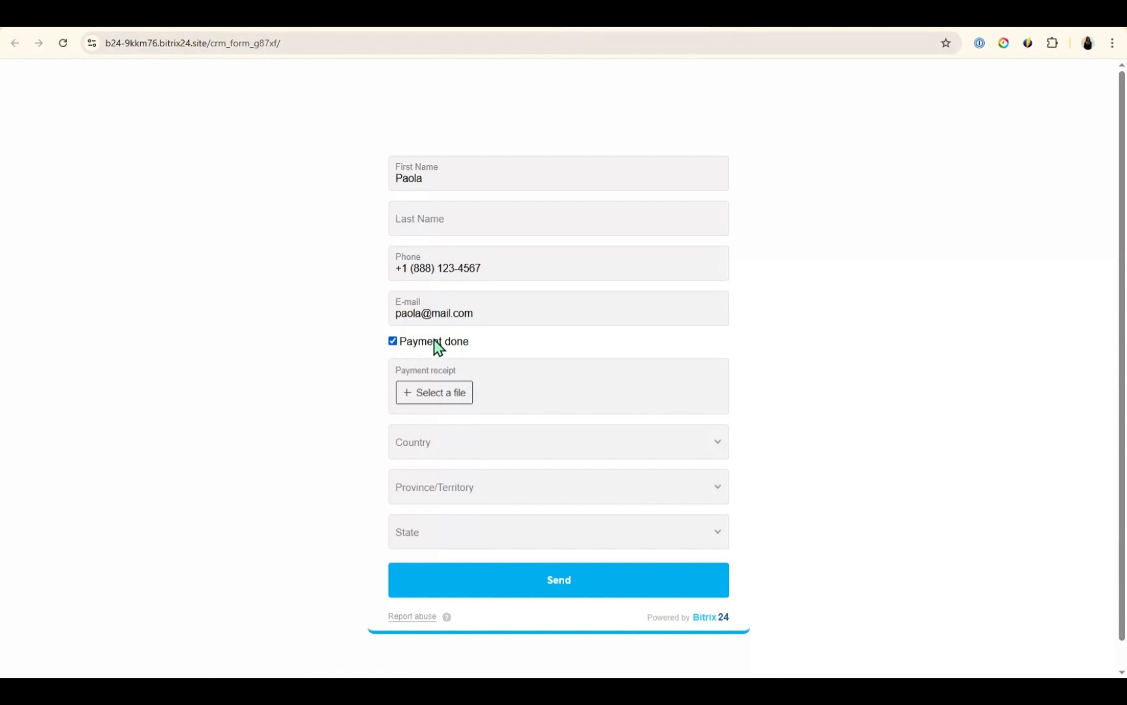
click(519, 21)
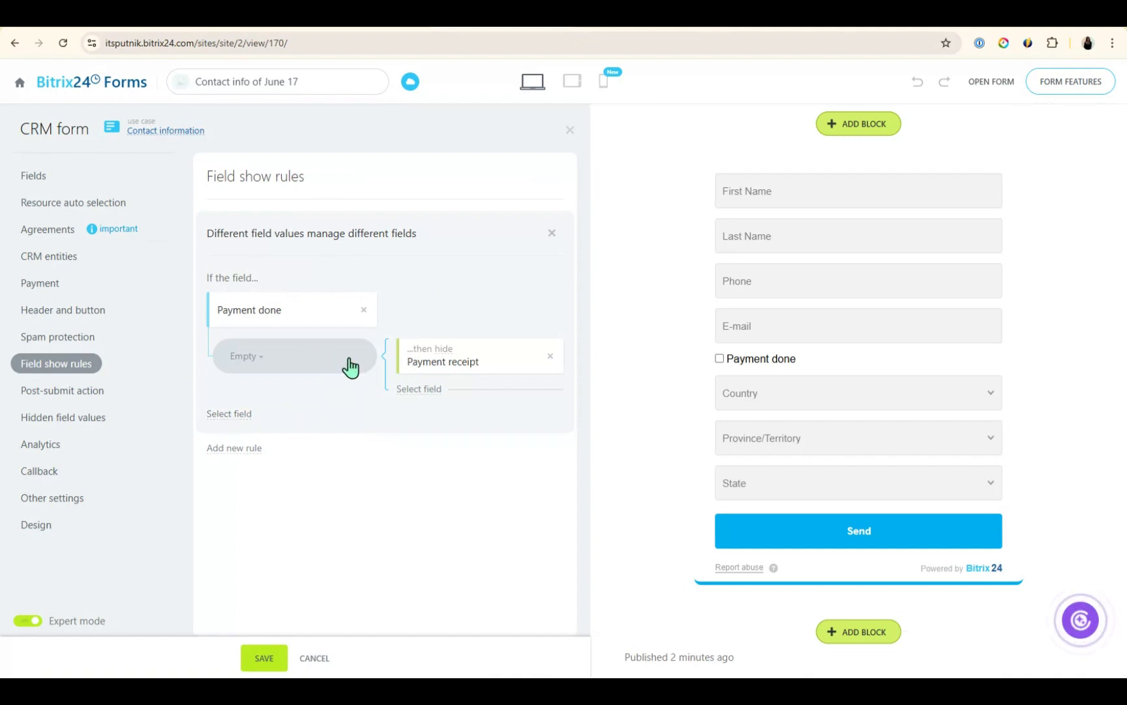
Add the Country field to the existing show rule with the condition Equal to United States
click(231, 450)
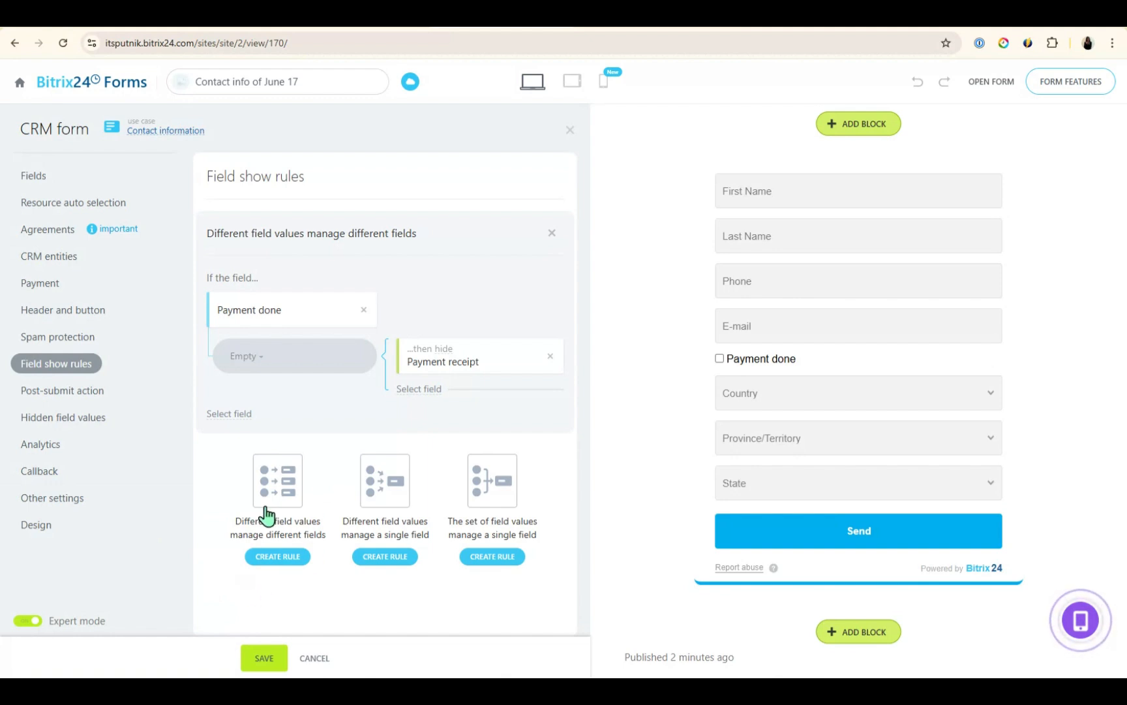
click(224, 429)
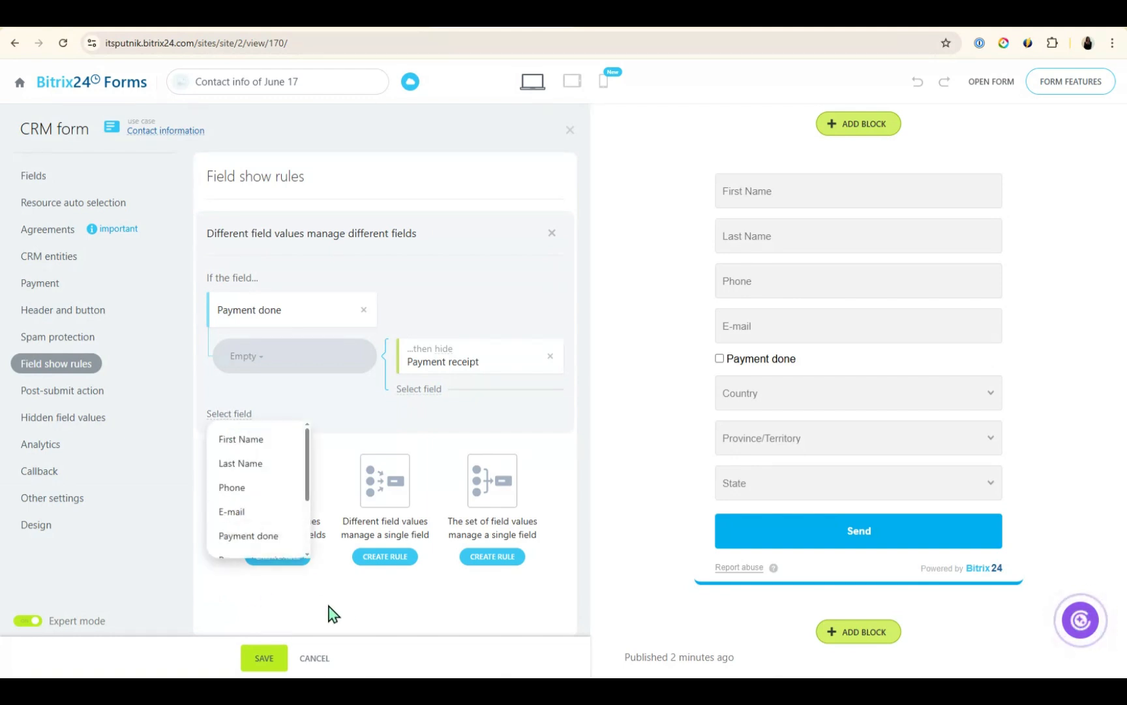
scroll(270, 520, down, 2)
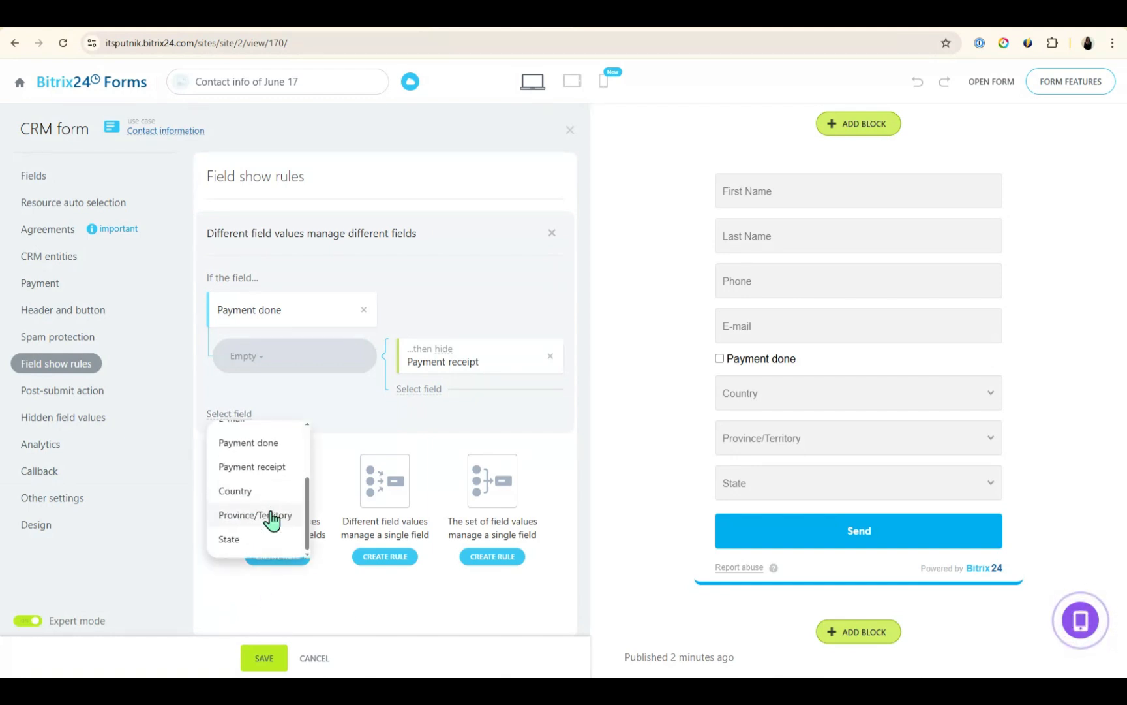
click(235, 491)
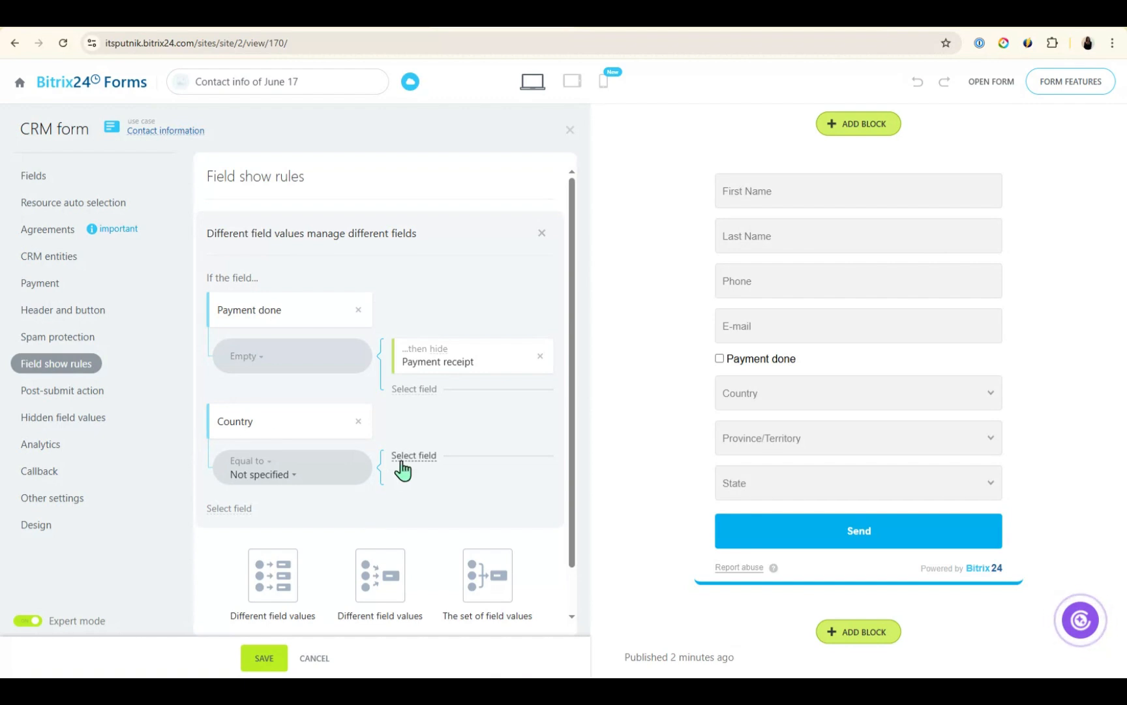
click(249, 464)
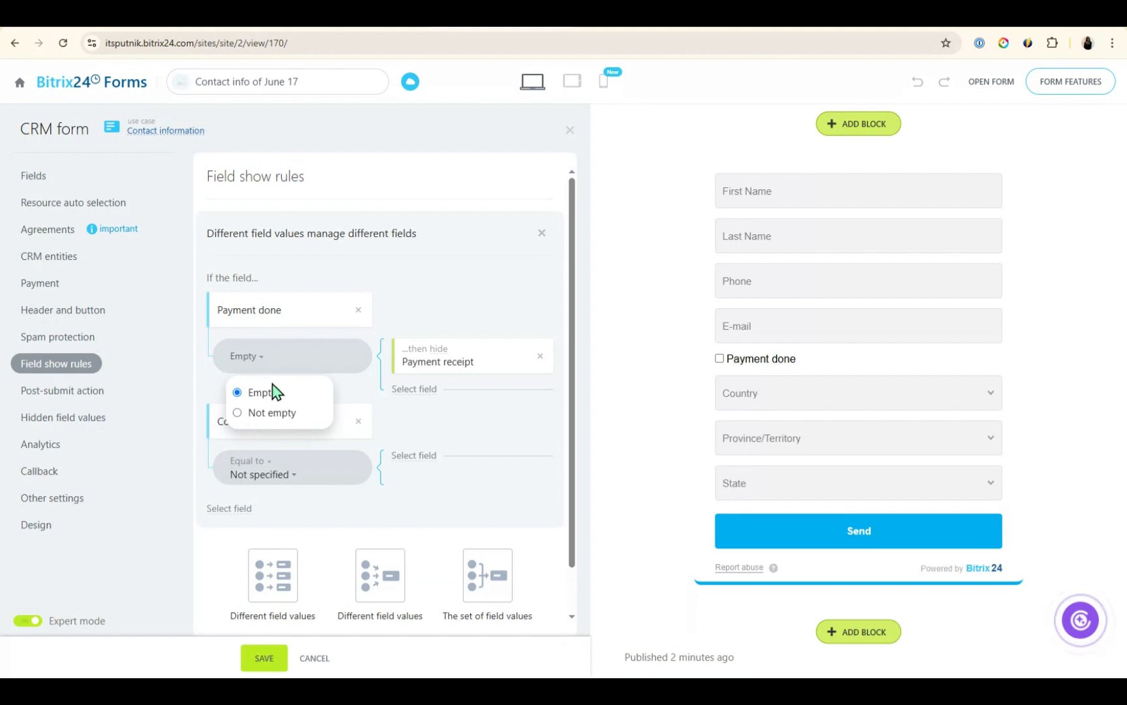
click(253, 369)
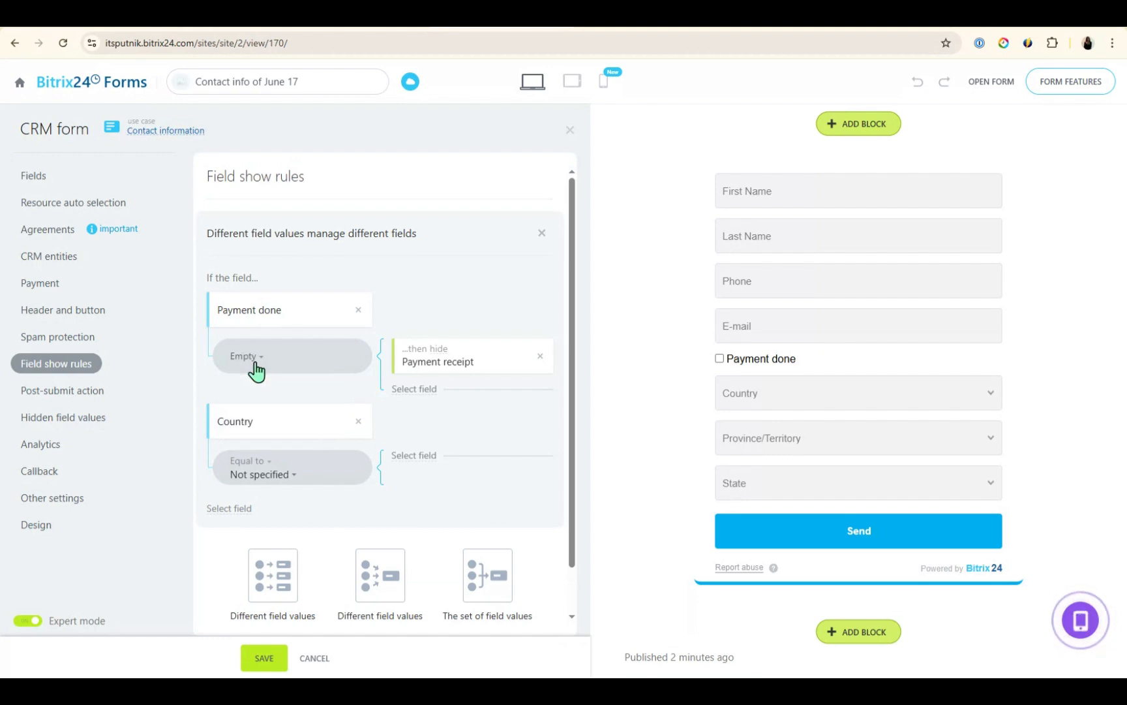
click(265, 475)
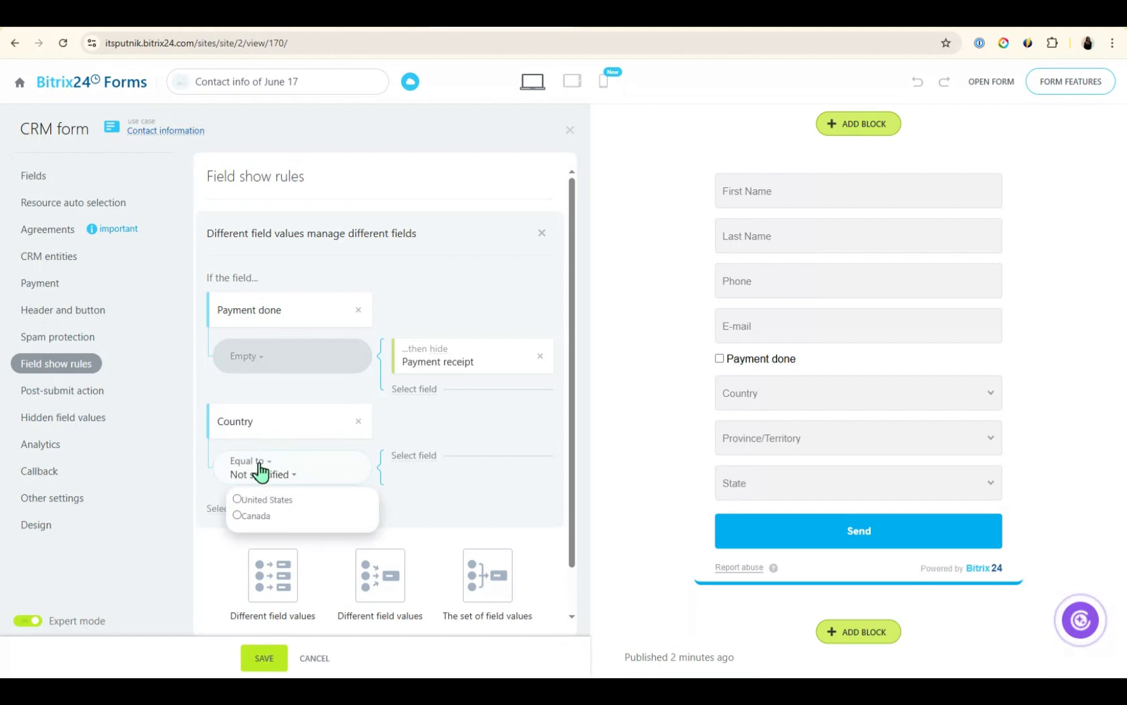
click(259, 462)
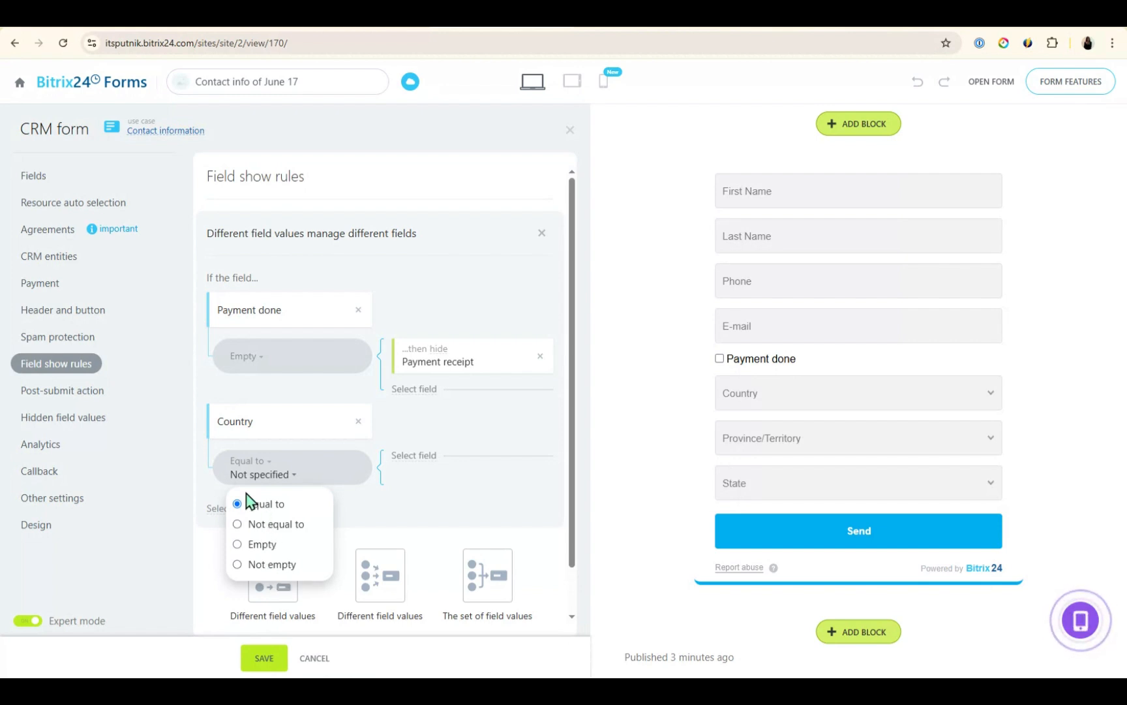
click(281, 477)
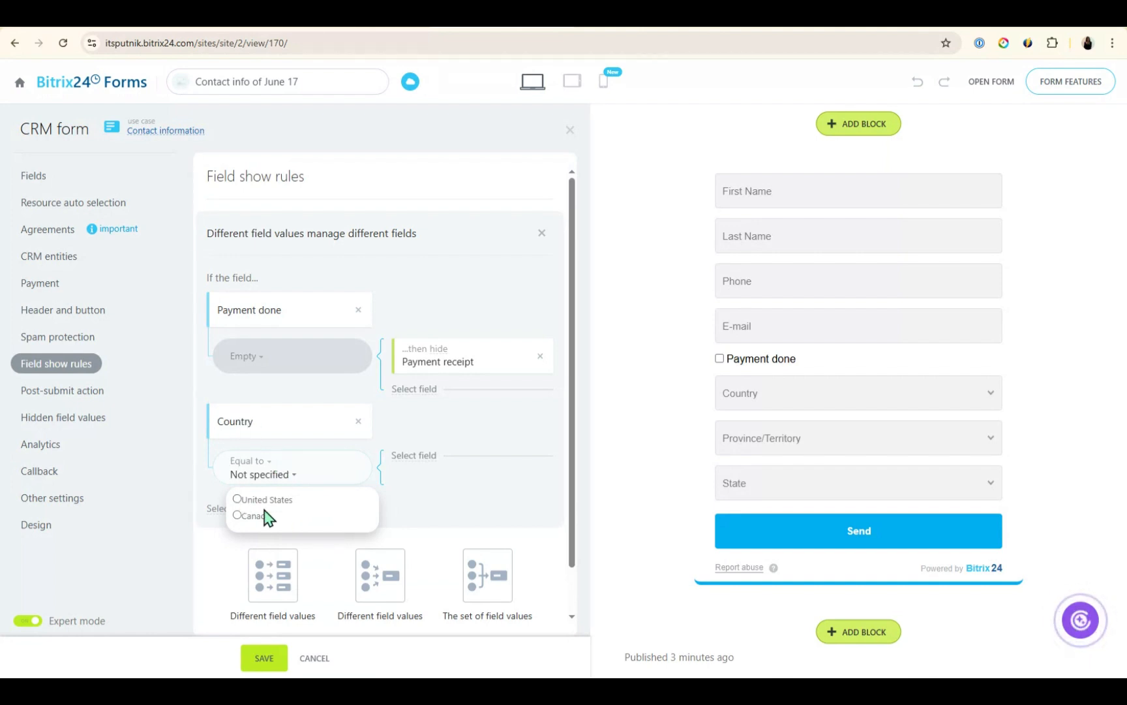
click(237, 499)
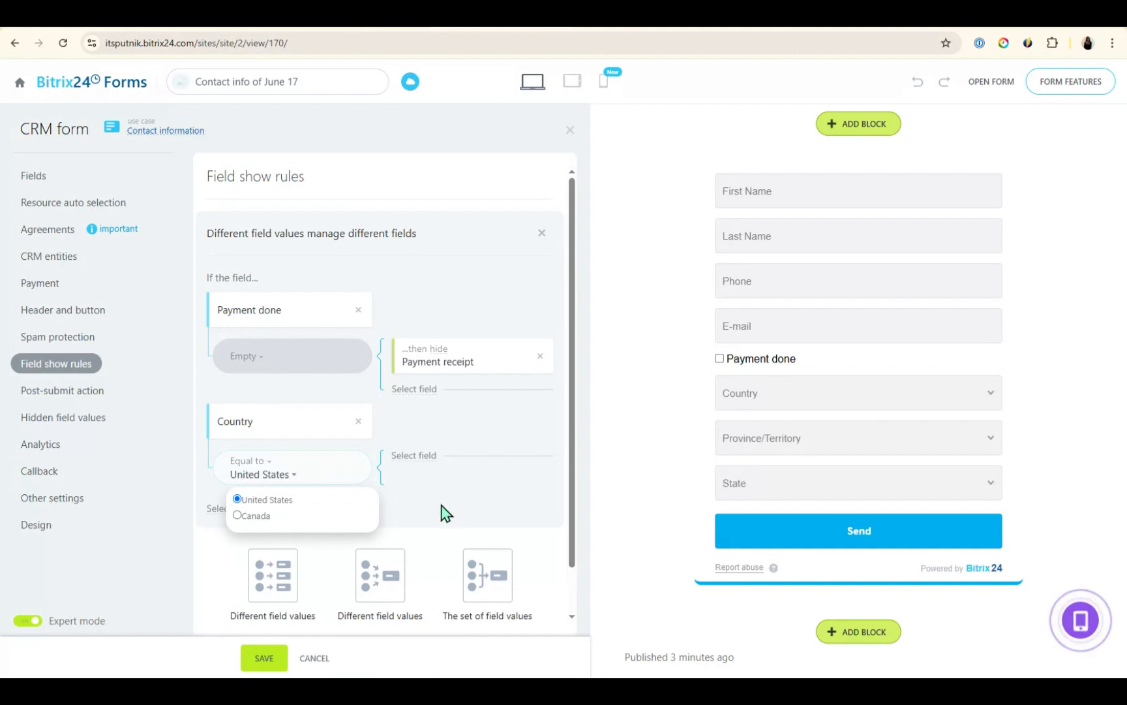
Set the United States condition to show the State field
click(405, 457)
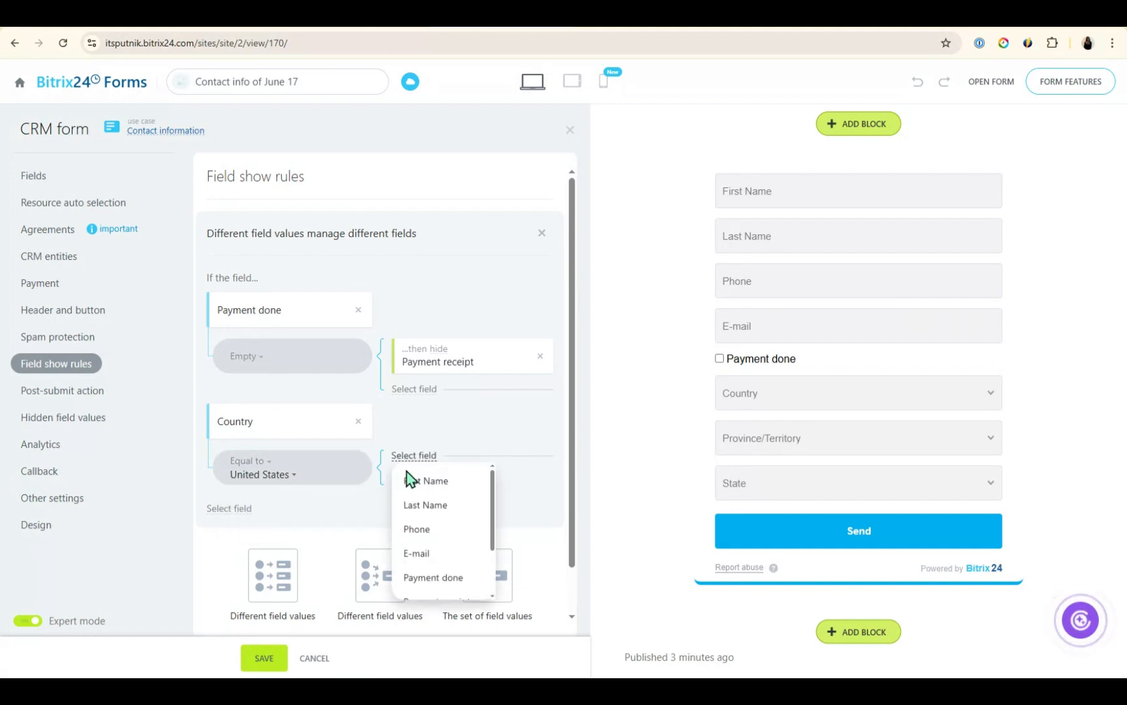
scroll(433, 541, down, 3)
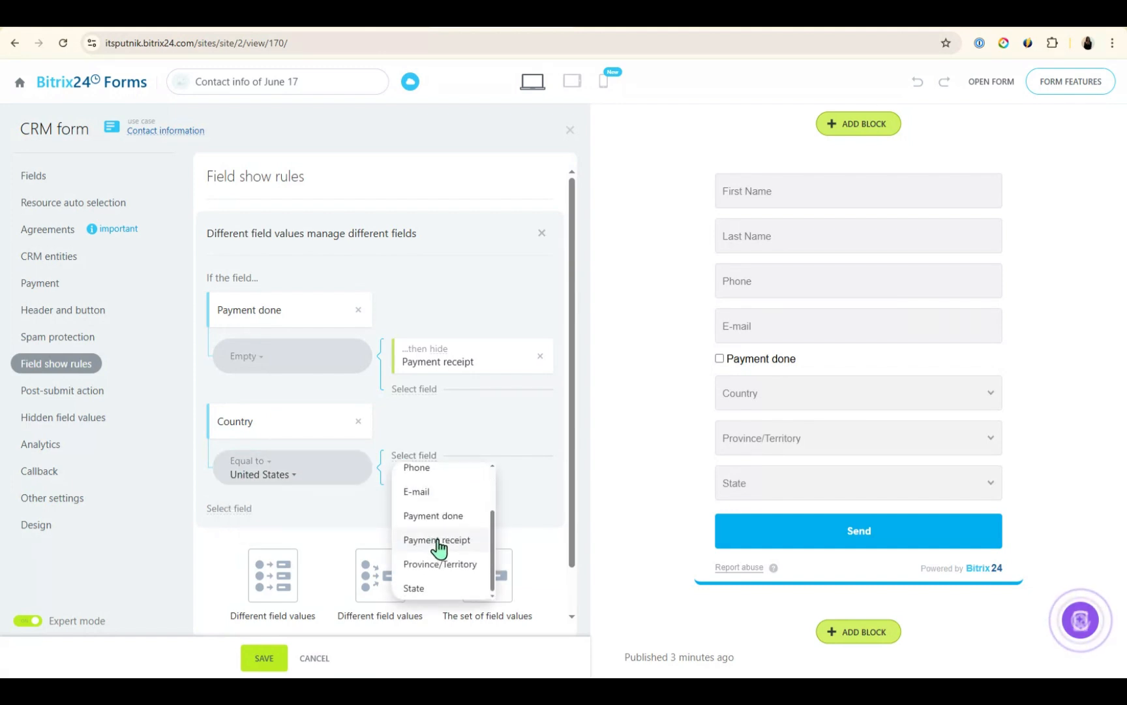
click(414, 581)
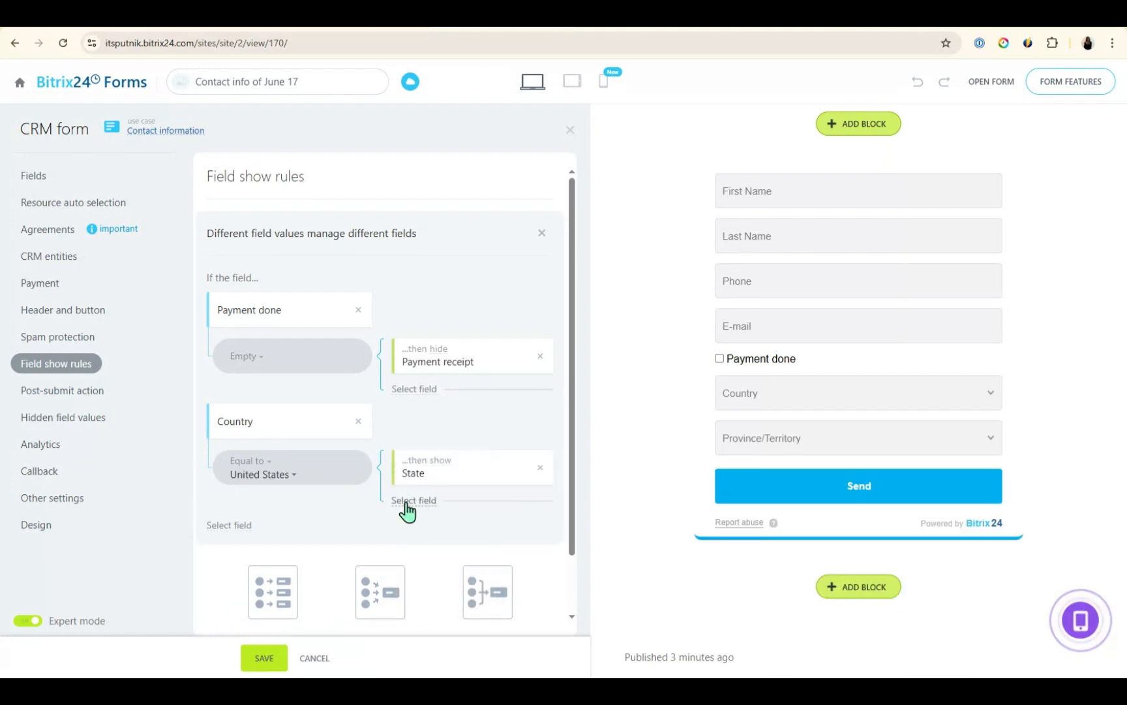
click(438, 464)
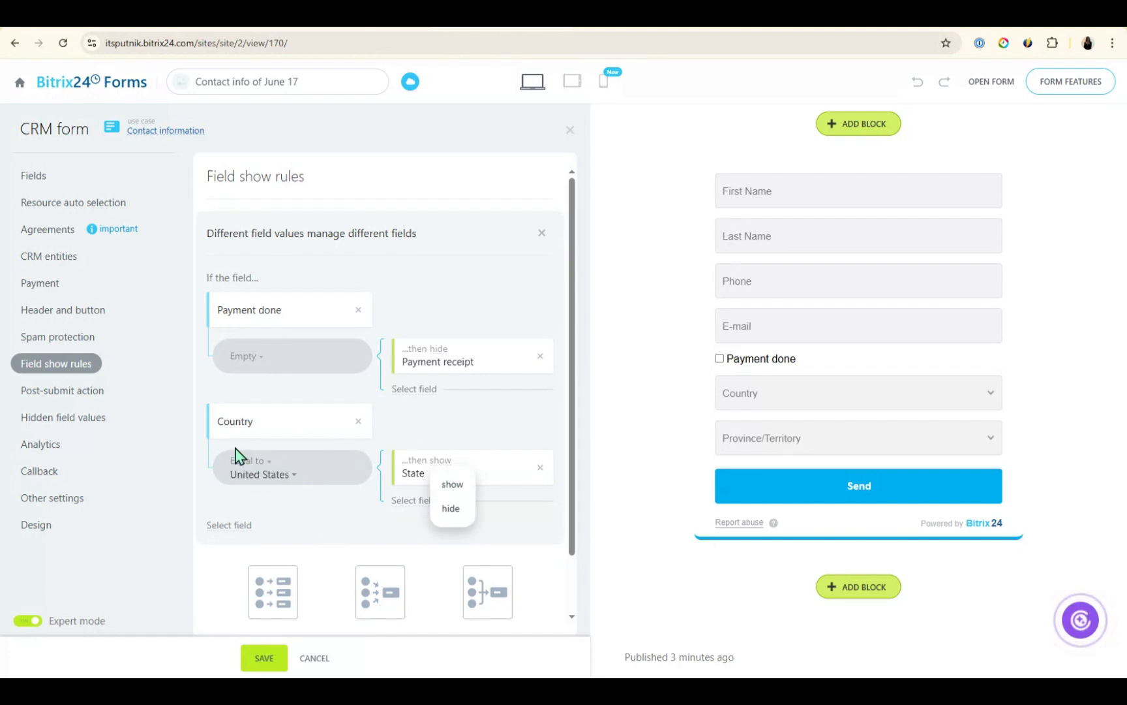
click(261, 462)
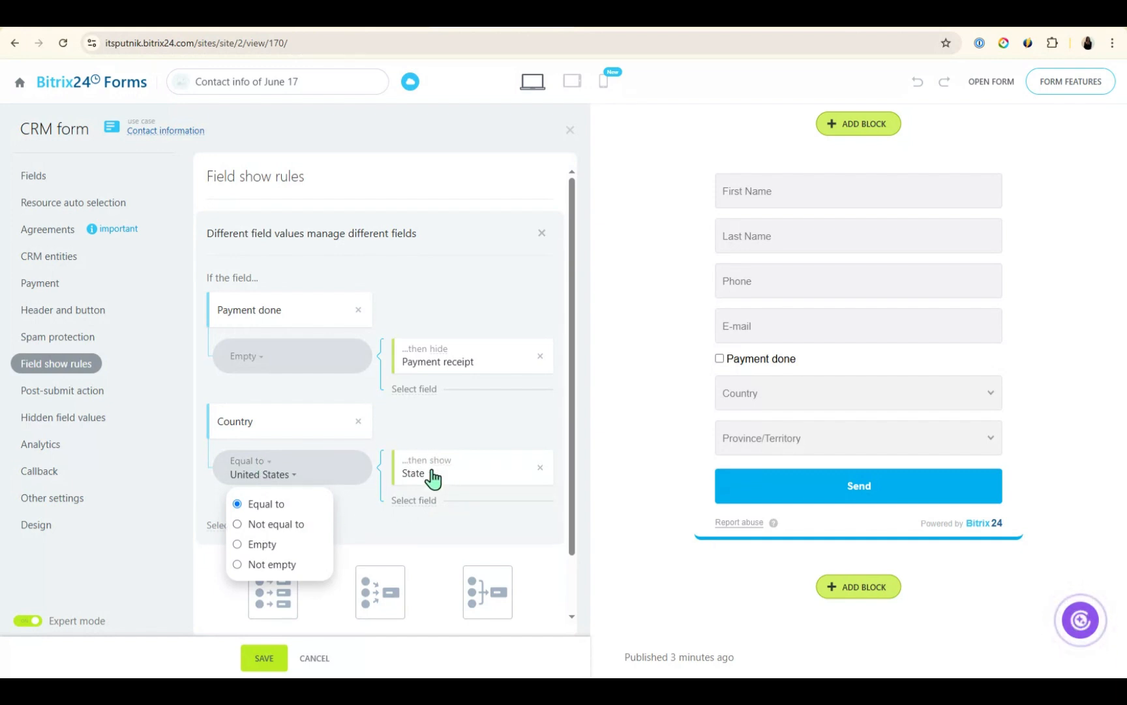
click(346, 522)
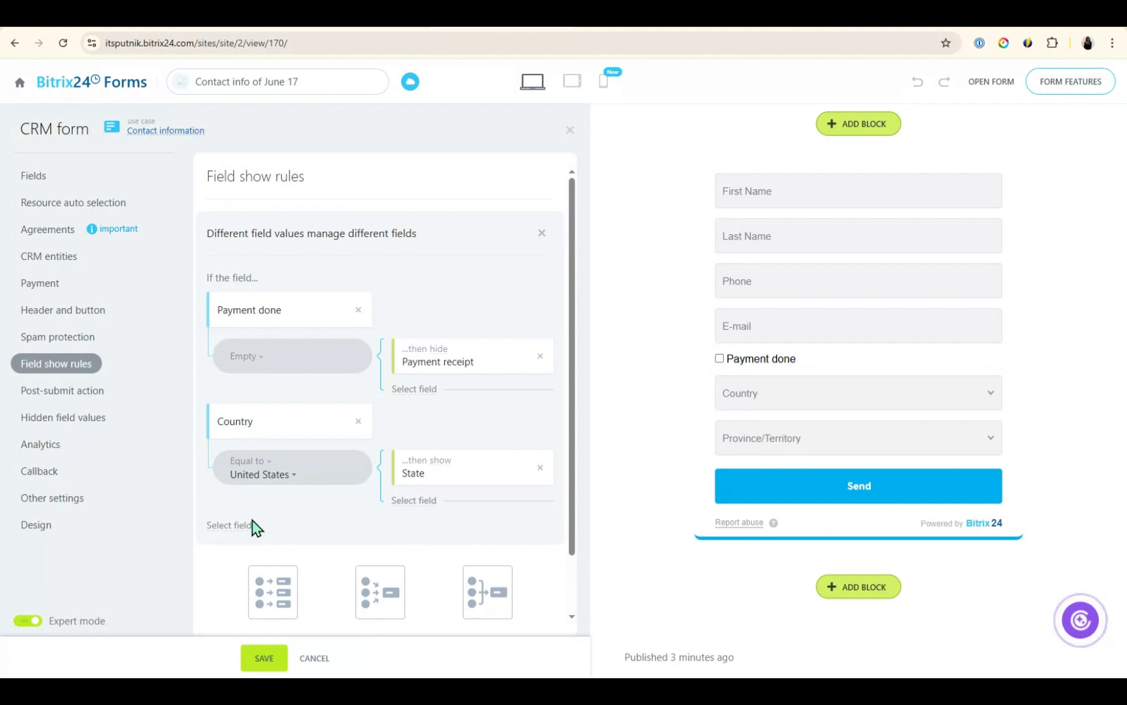
Add a second Country condition to the rule, Equal to Canada, that shows the Province/Territory field
scroll(307, 385, down, 2)
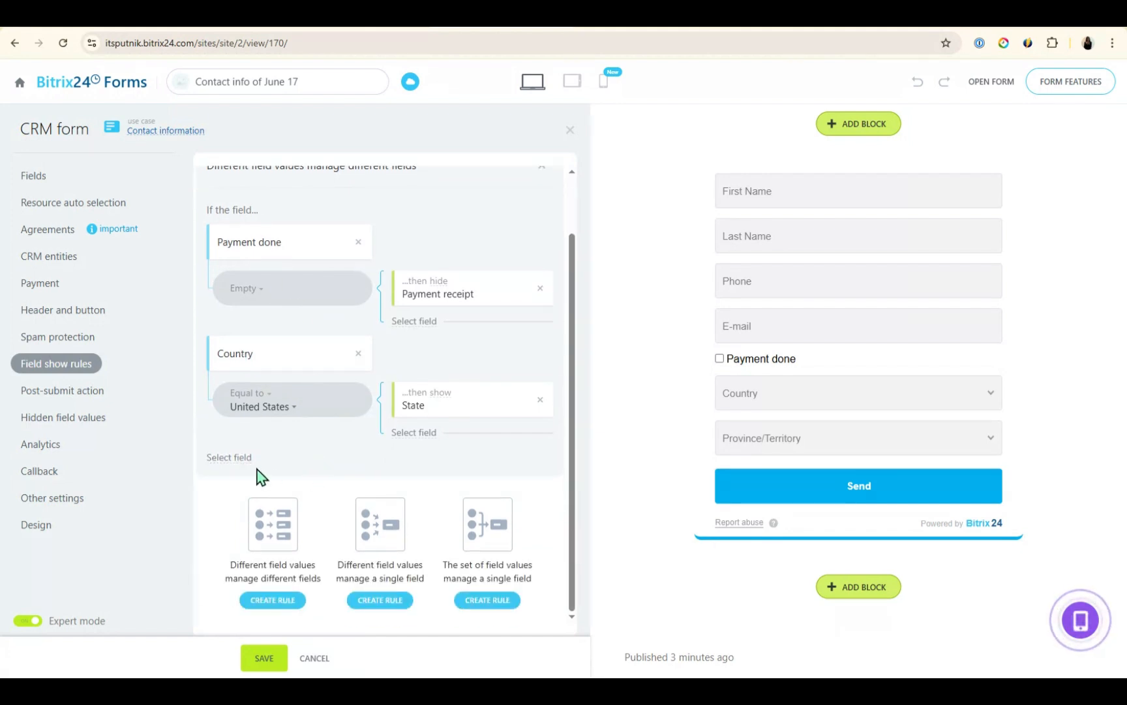
click(229, 458)
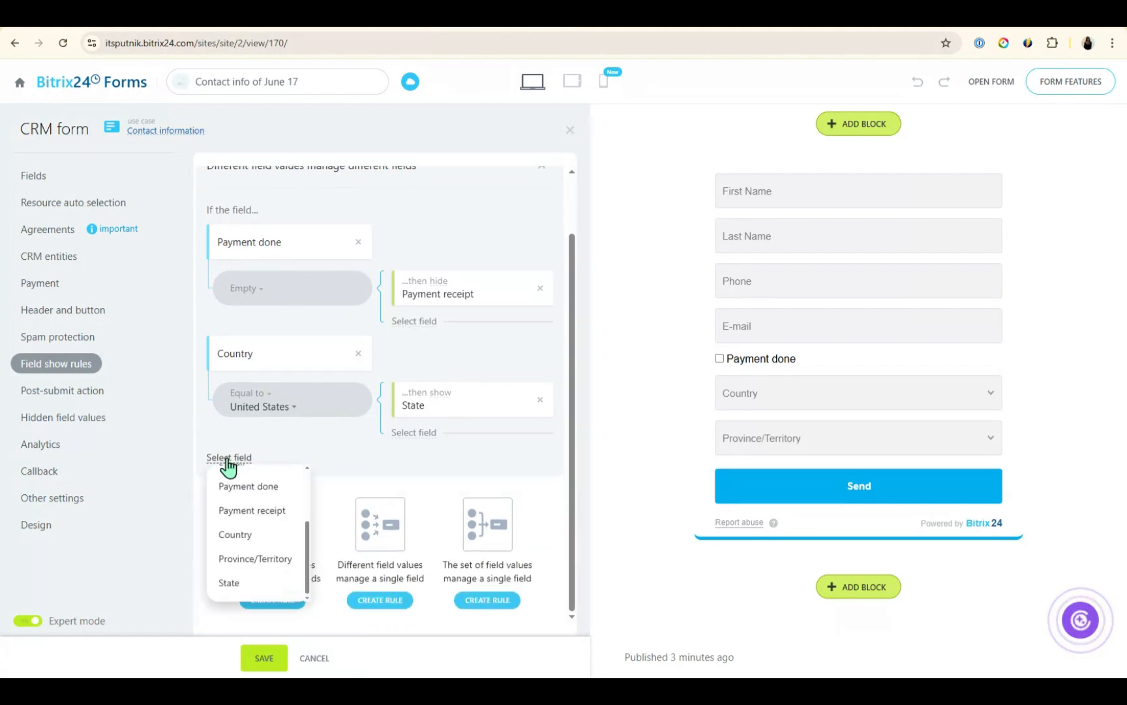
click(228, 537)
scroll(388, 541, down, 2)
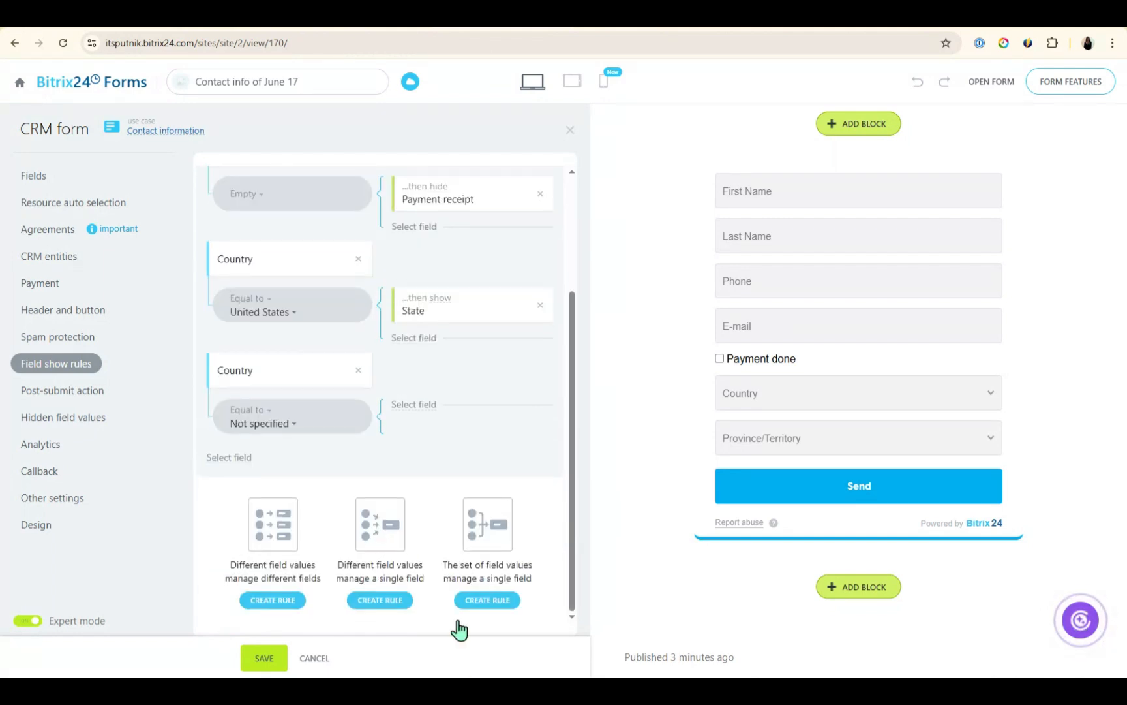
click(270, 425)
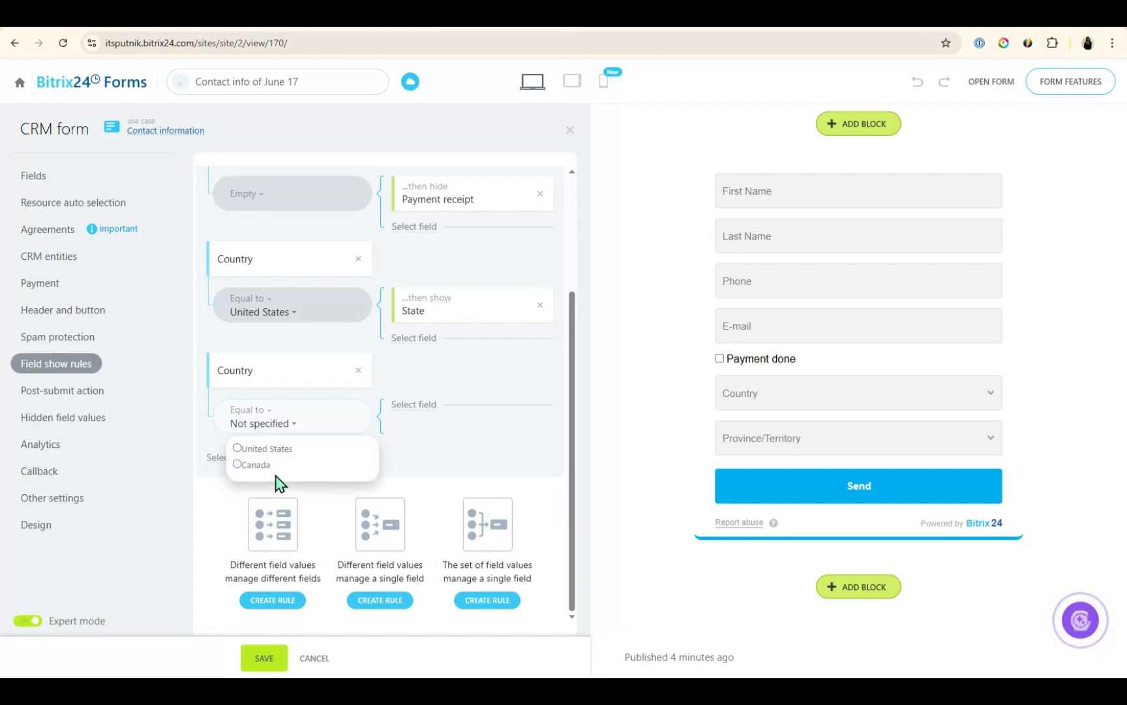
click(236, 465)
click(413, 406)
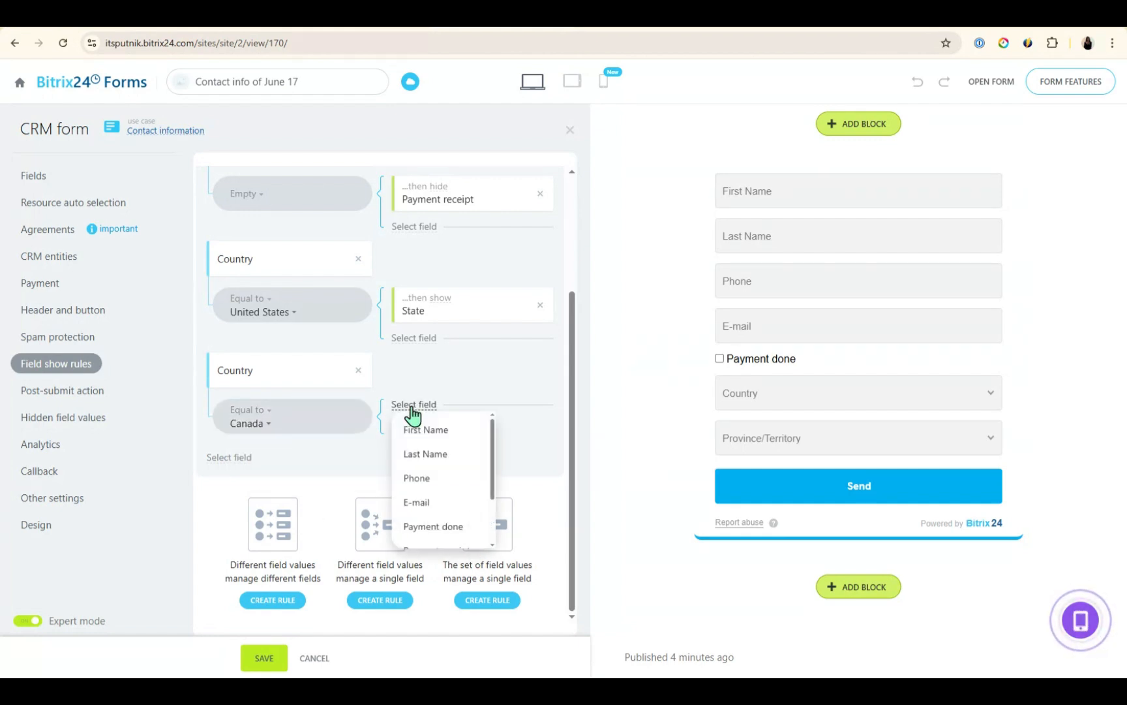
scroll(431, 496, down, 3)
click(421, 504)
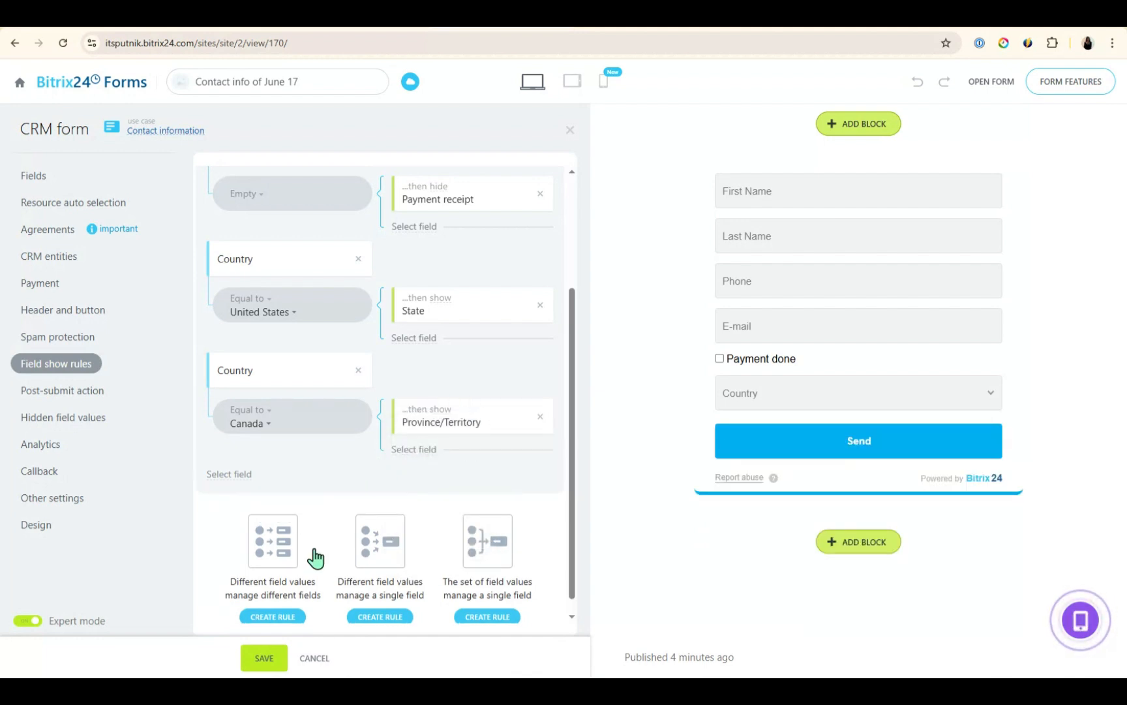
Save the country show rules and reload the published form in its own tab
scroll(385, 471, down, 1)
click(266, 657)
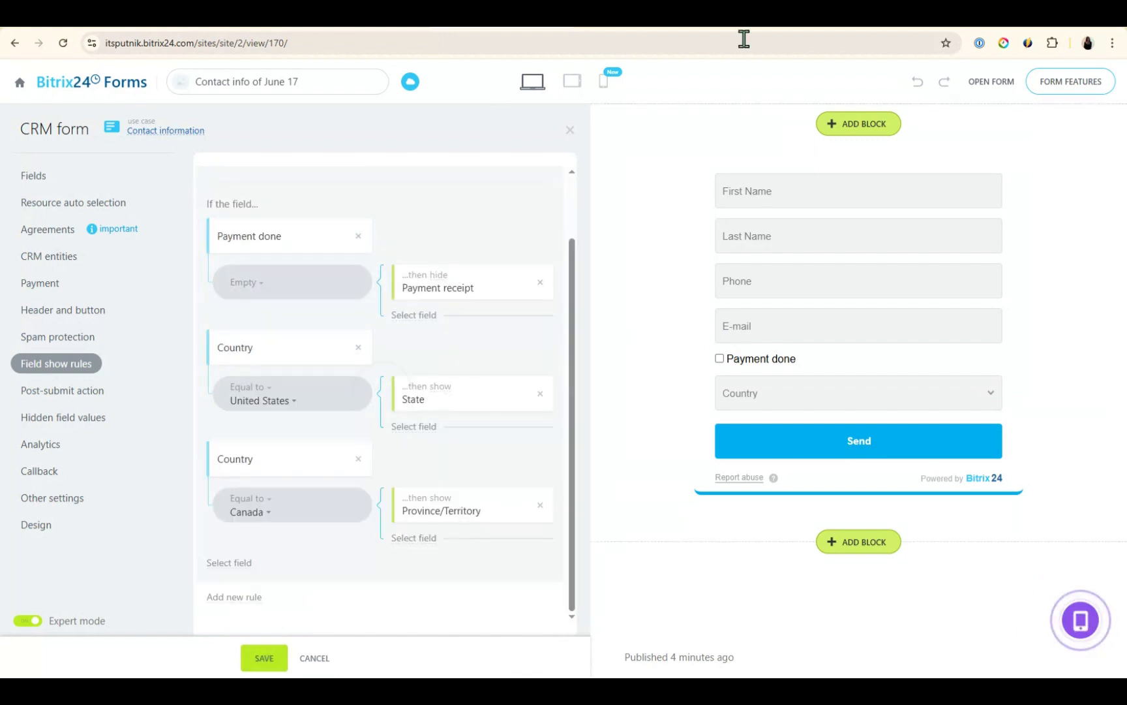
click(621, 25)
click(693, 25)
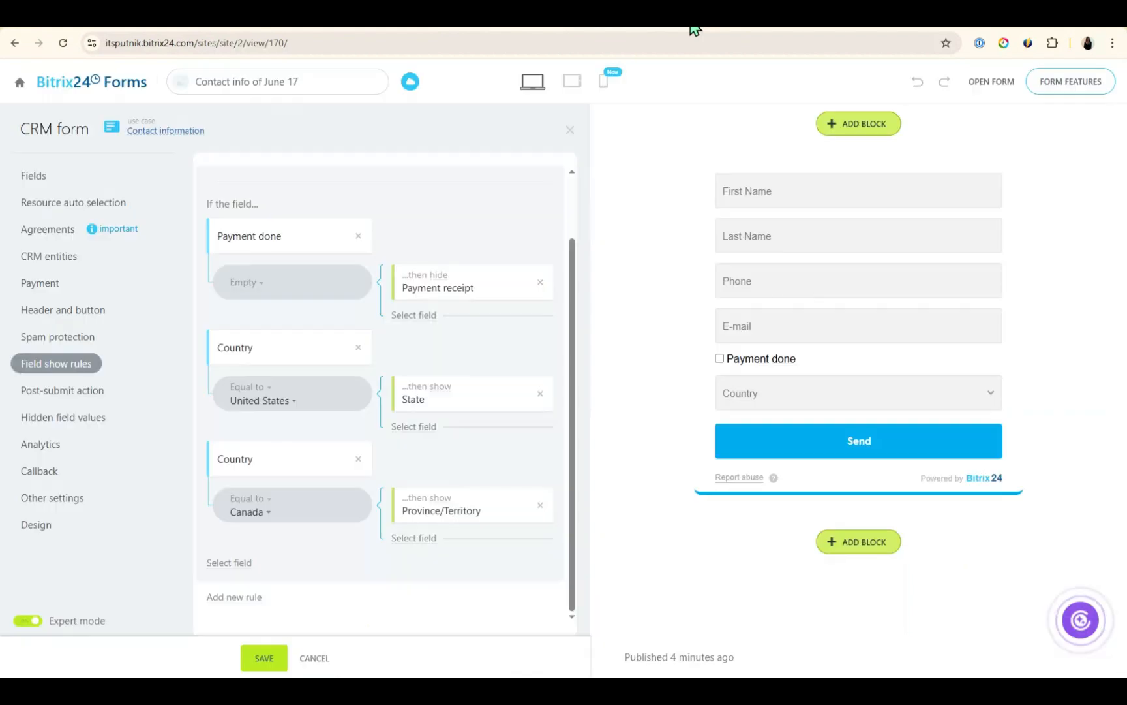
click(522, 29)
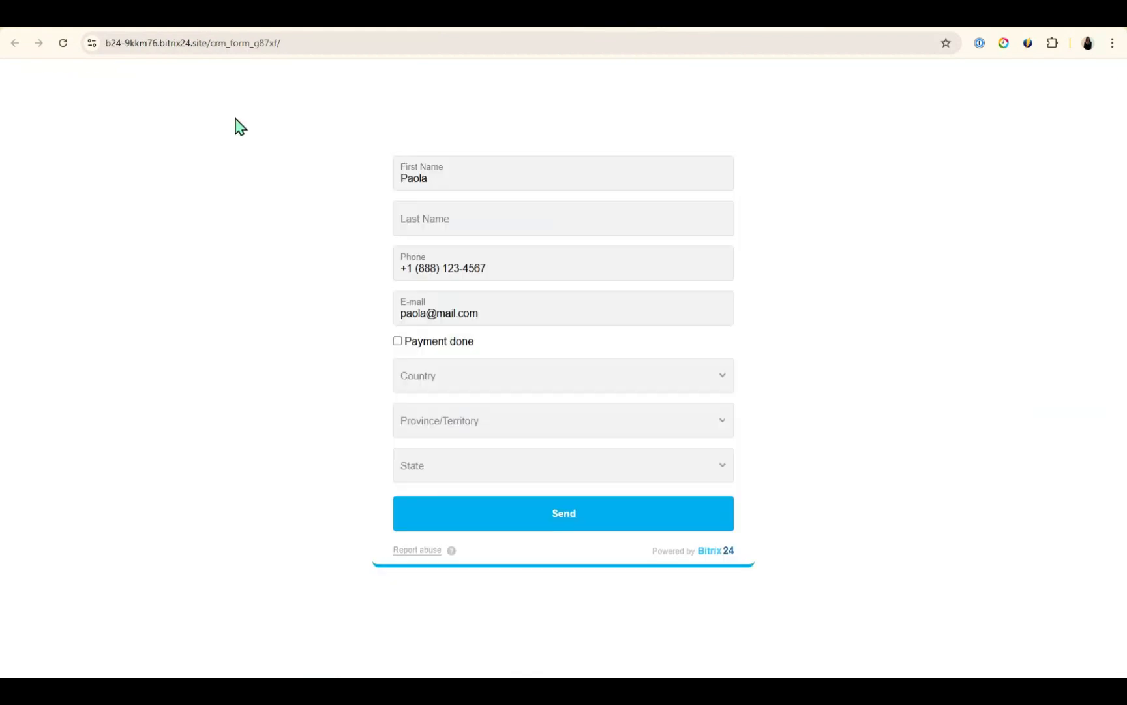
click(62, 43)
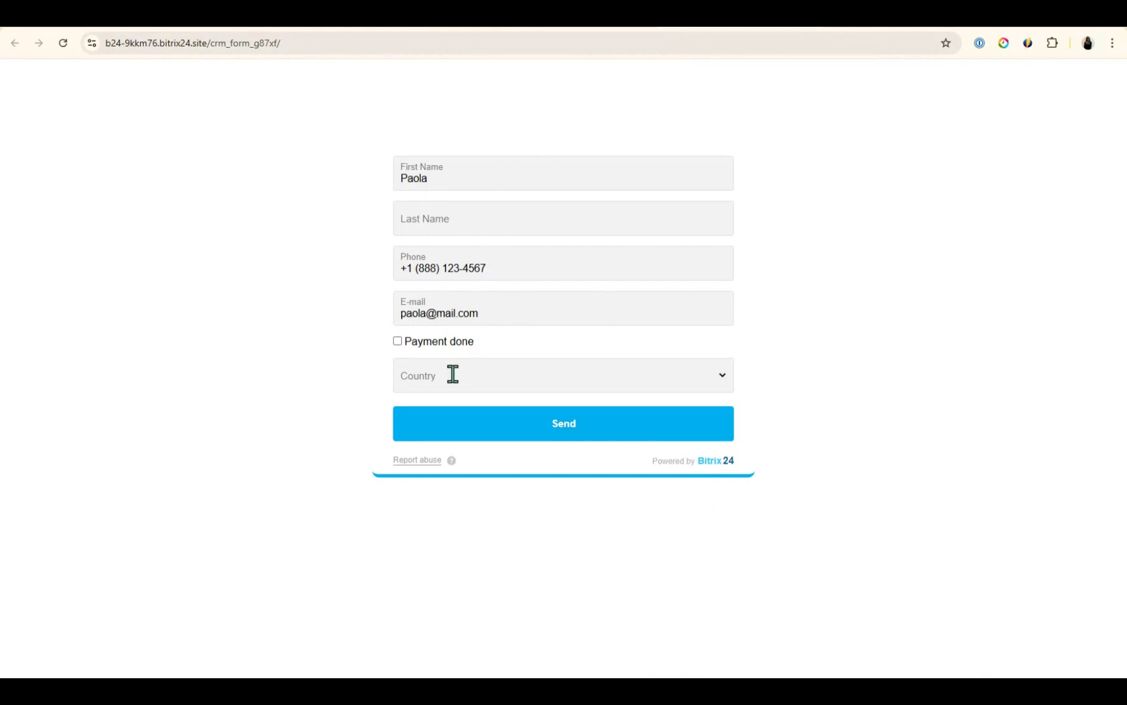
Mark Payment done on the published form and upload 1.png as the Payment receipt
click(397, 341)
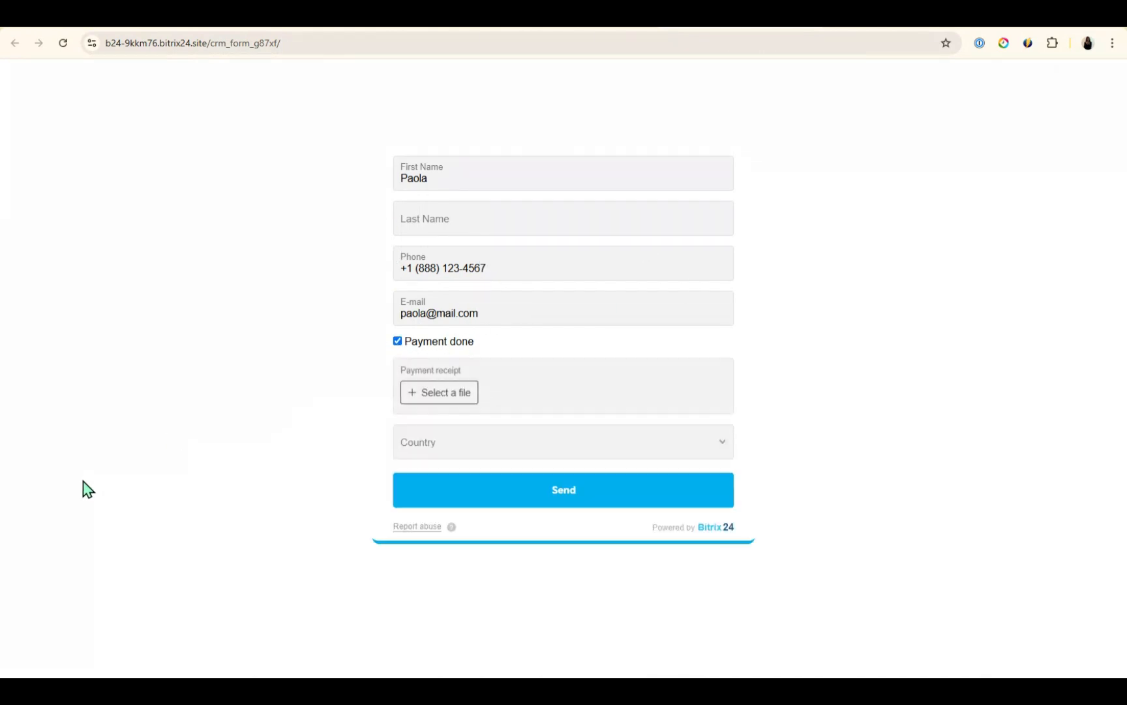
click(419, 394)
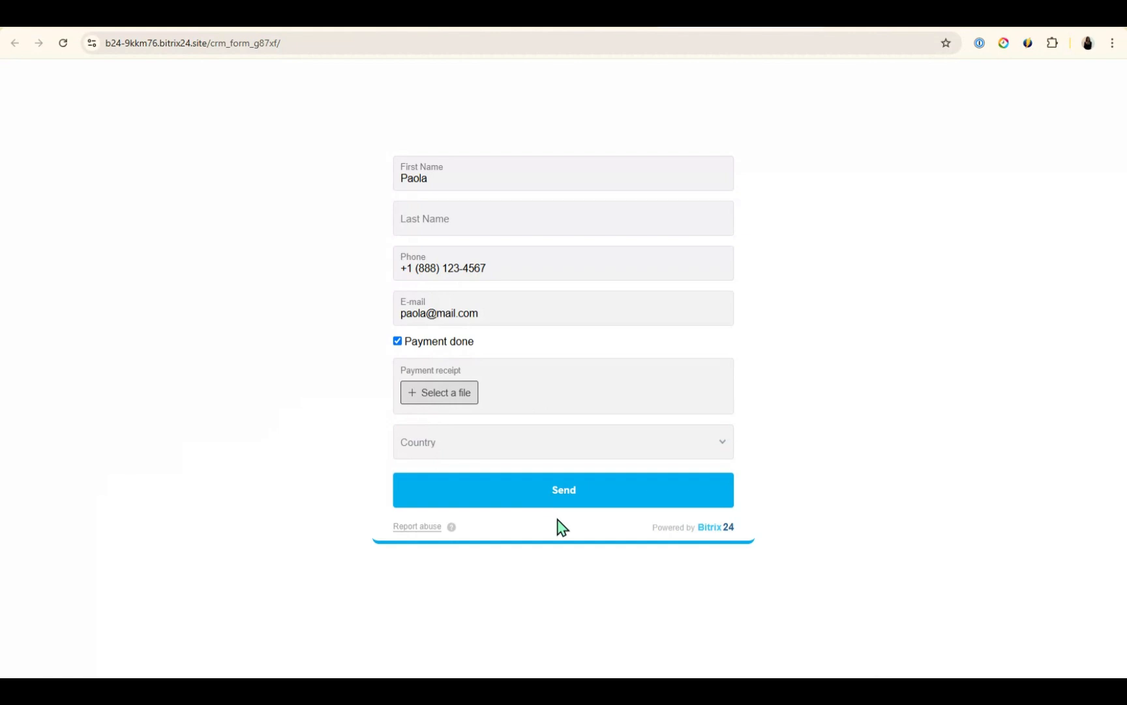
double_click(432, 270)
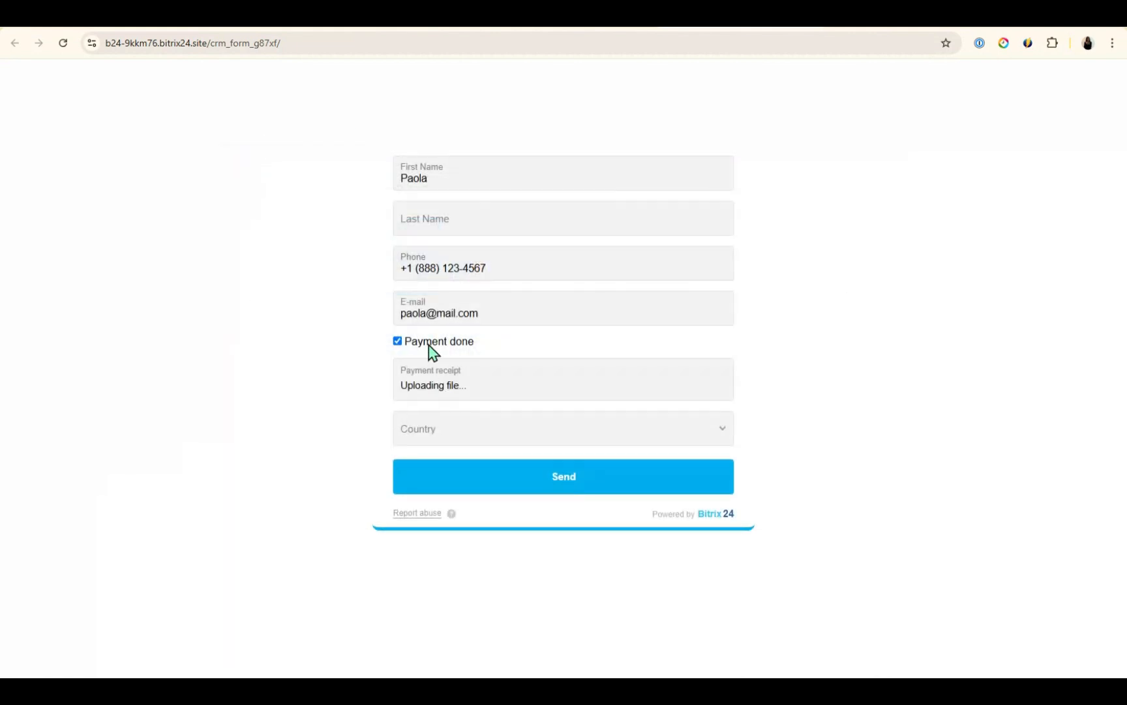
Test the United States condition by choosing that country, and look through the State options
click(720, 444)
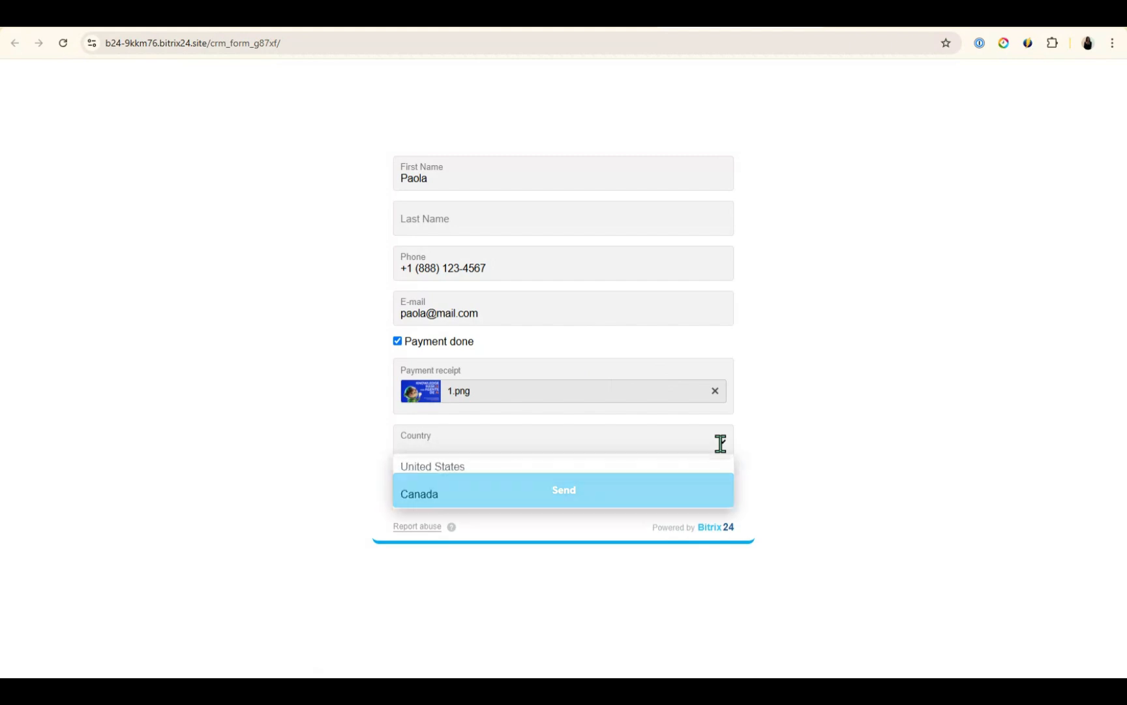
click(463, 484)
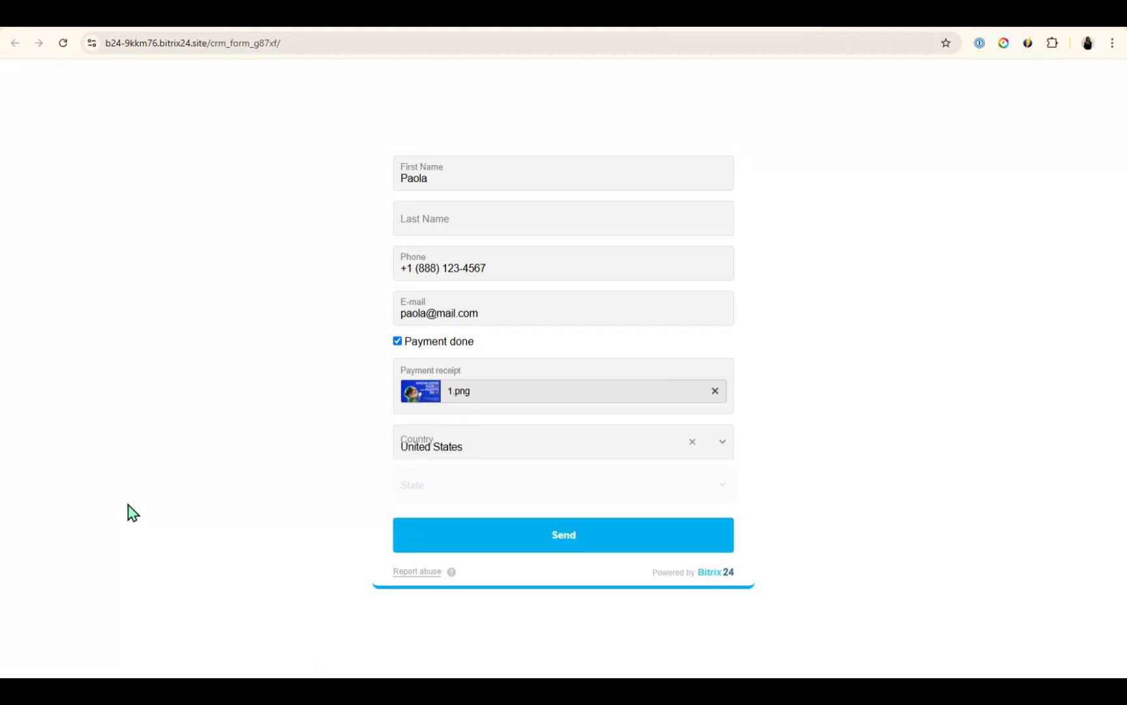
click(494, 488)
scroll(886, 511, down, 2)
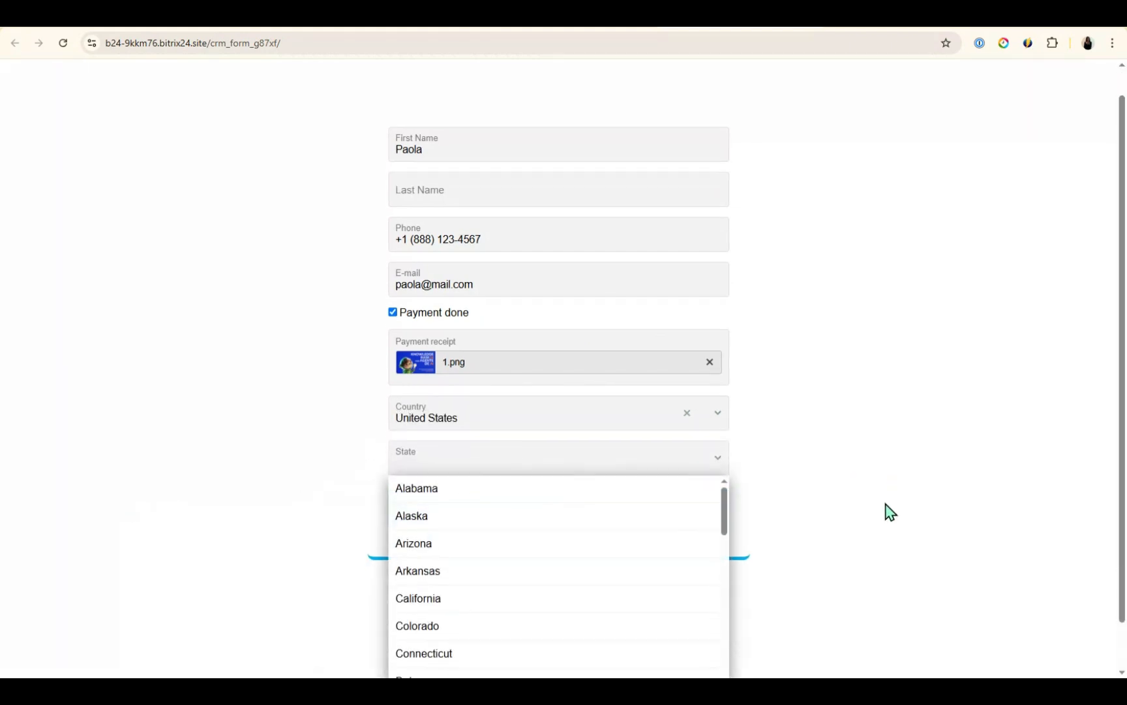
scroll(494, 510, down, 5)
scroll(496, 515, down, 12)
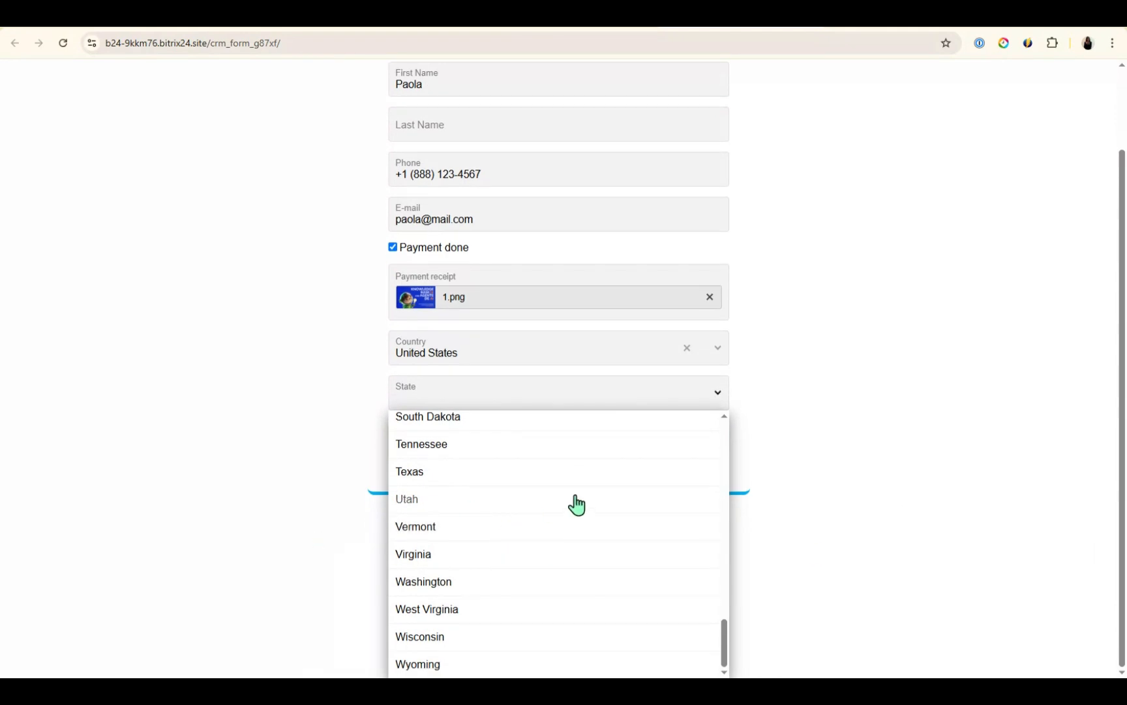
click(720, 392)
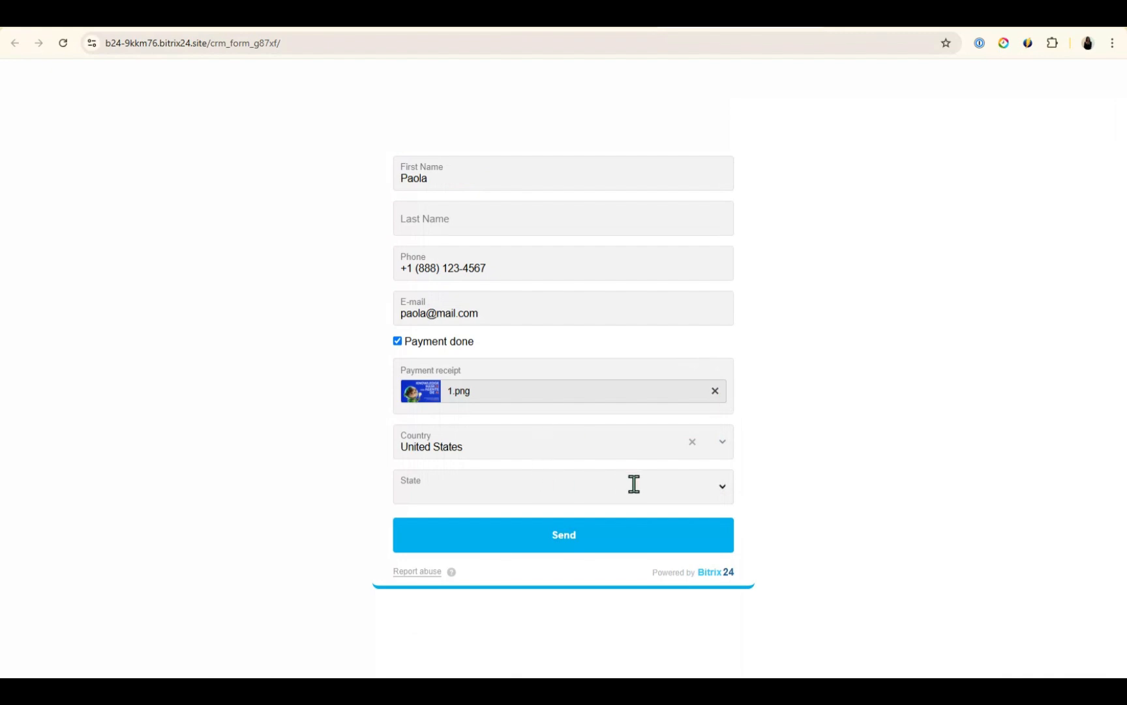
Test the Canada condition by replacing the chosen country with Canada, and look through the Province/Territory options
click(689, 444)
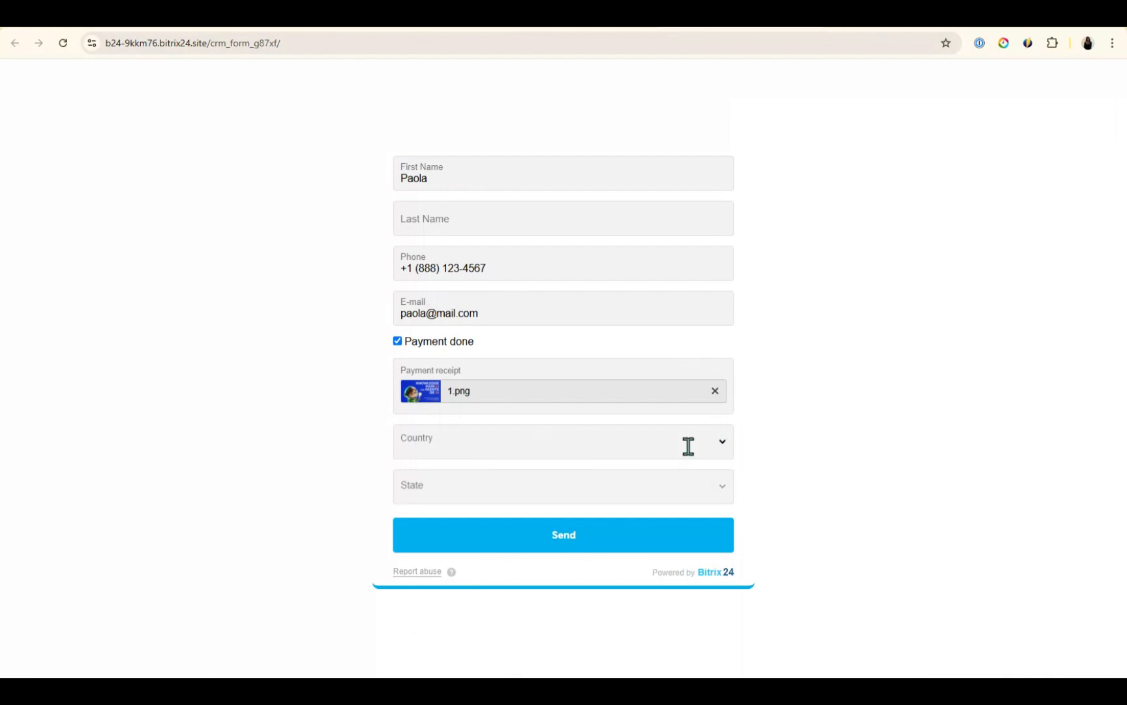
click(609, 443)
click(457, 503)
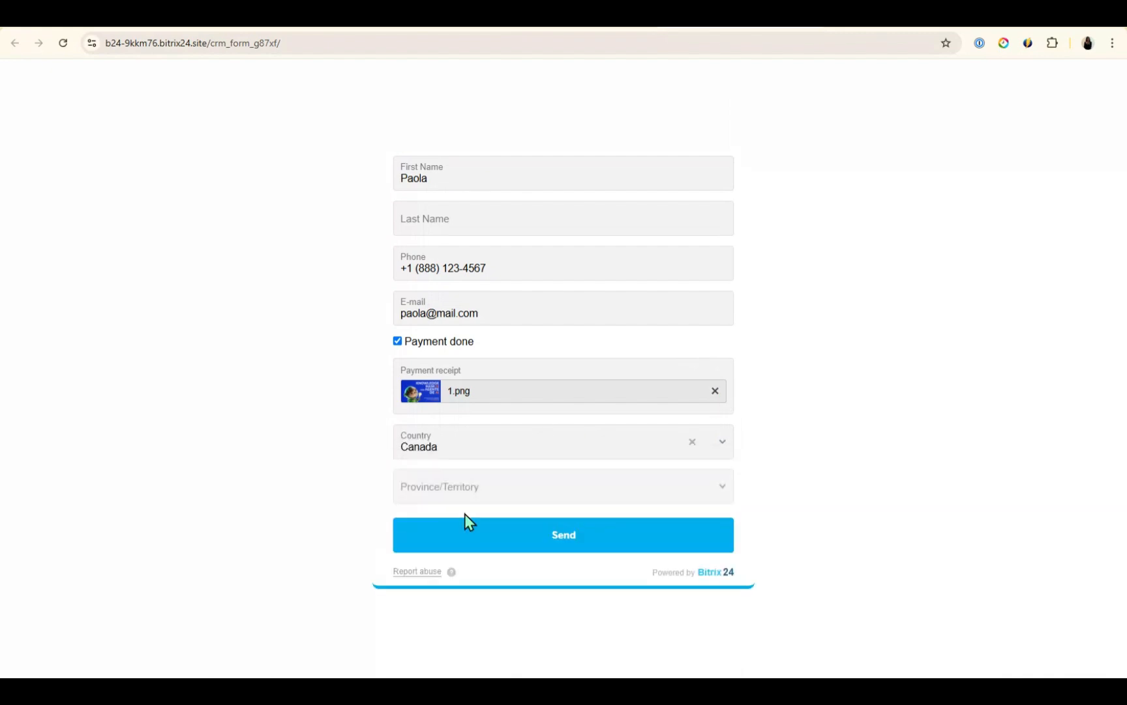
click(578, 485)
scroll(833, 520, down, 1)
scroll(544, 520, down, 1)
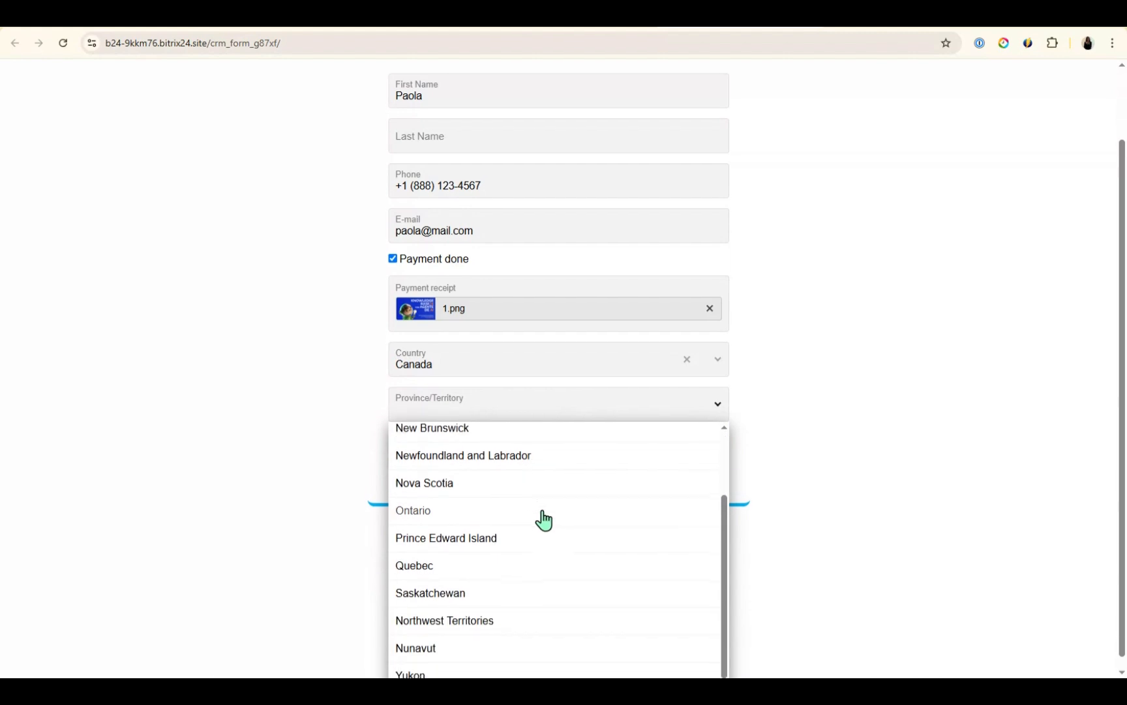
scroll(507, 591, up, 1)
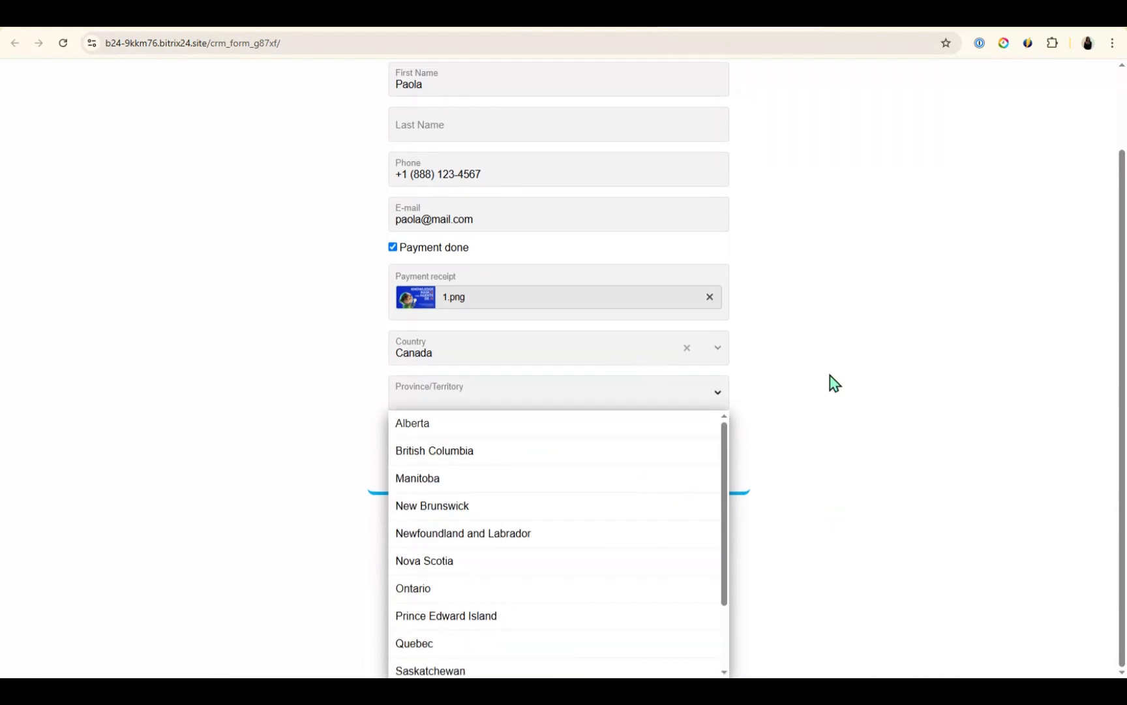
click(869, 403)
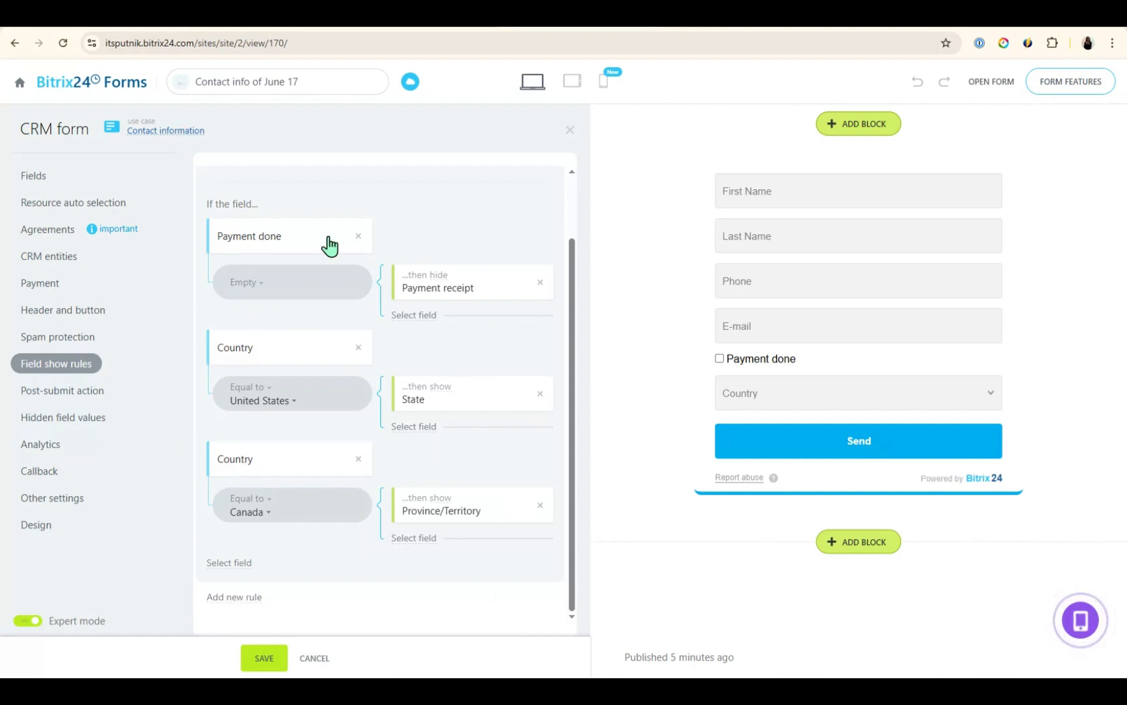
Examine the rule types available for a new rule and the further fields the Canada condition can control
click(254, 599)
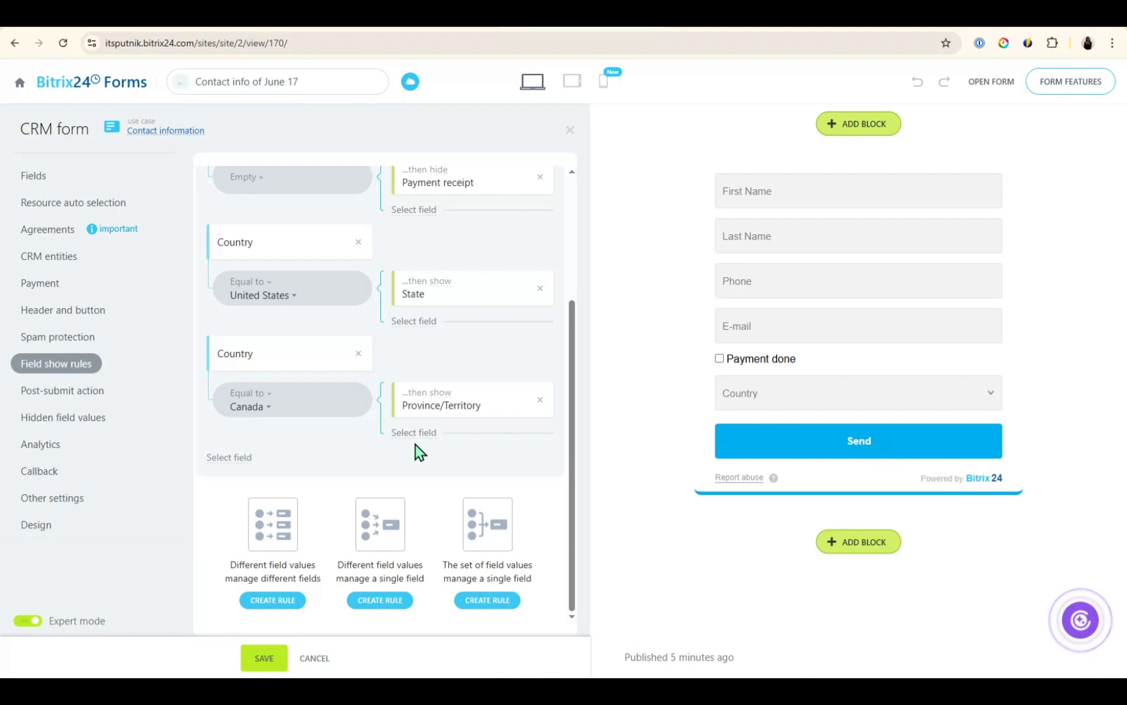
scroll(416, 450, up, 2)
scroll(428, 559, down, 2)
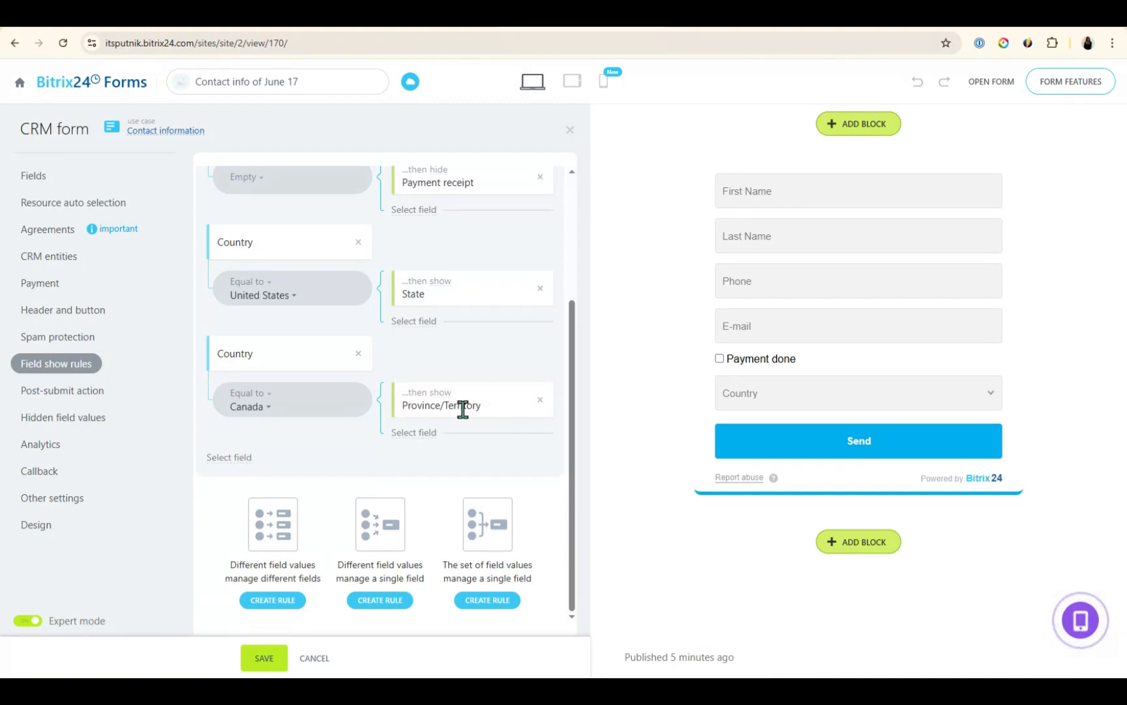
click(414, 435)
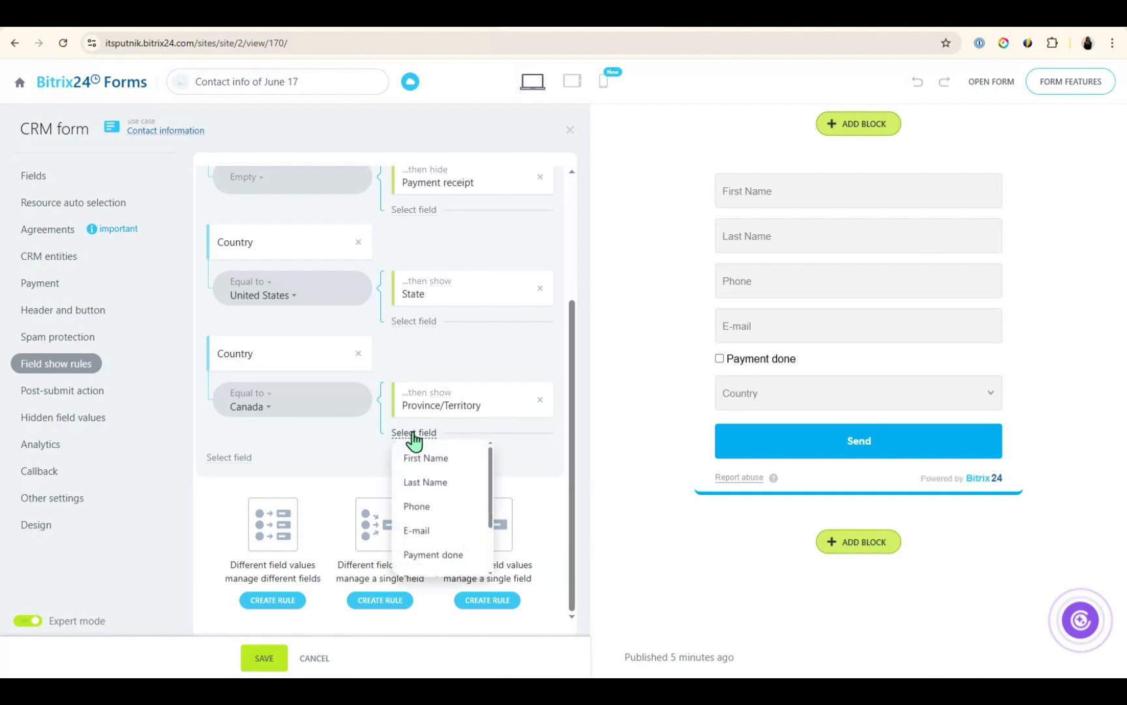
scroll(433, 554, down, 2)
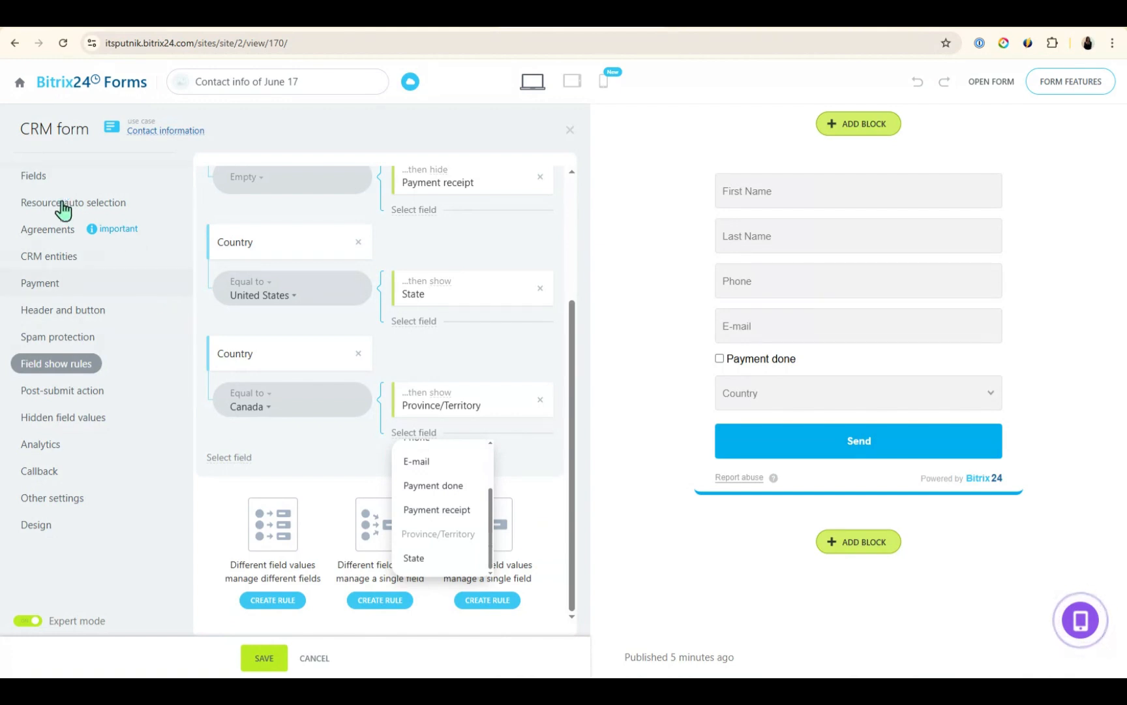
click(415, 559)
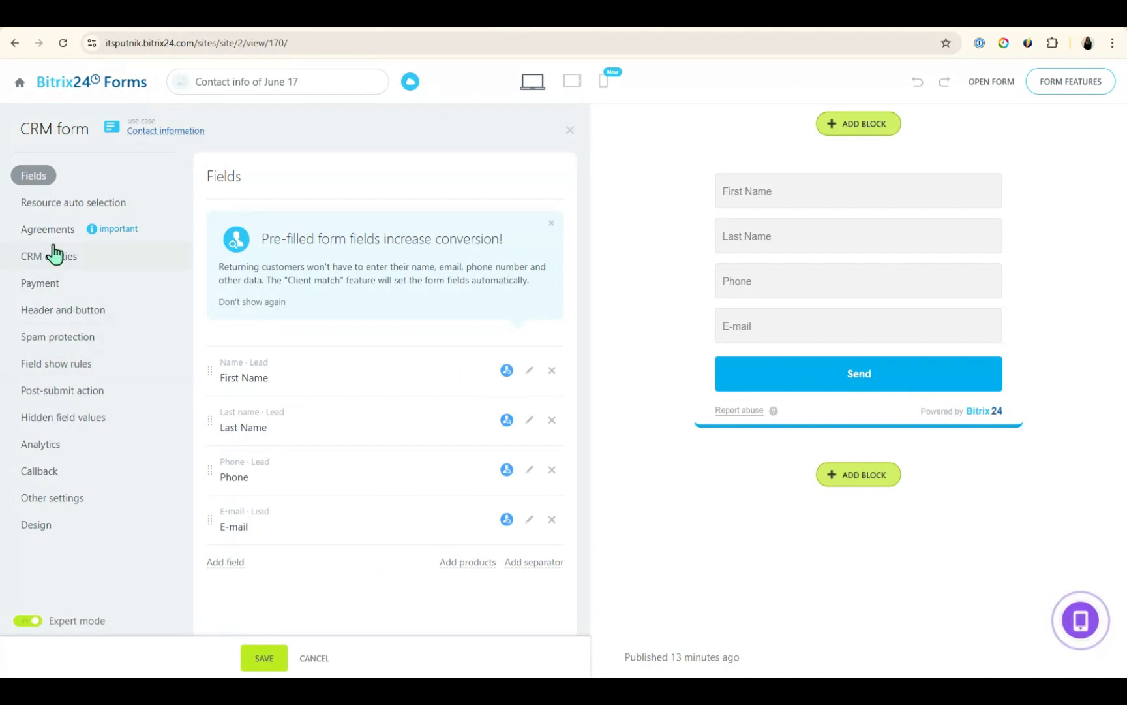
Add the lead fields Type of Service and Preferred Contact Type to the form
click(54, 369)
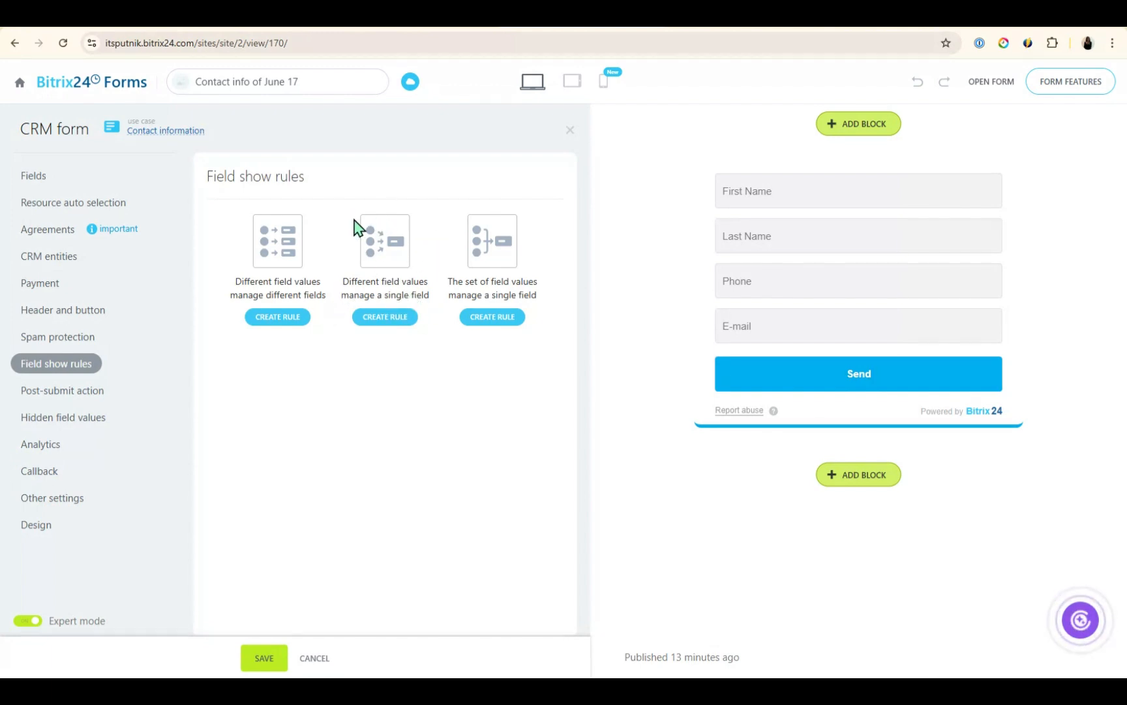
click(81, 184)
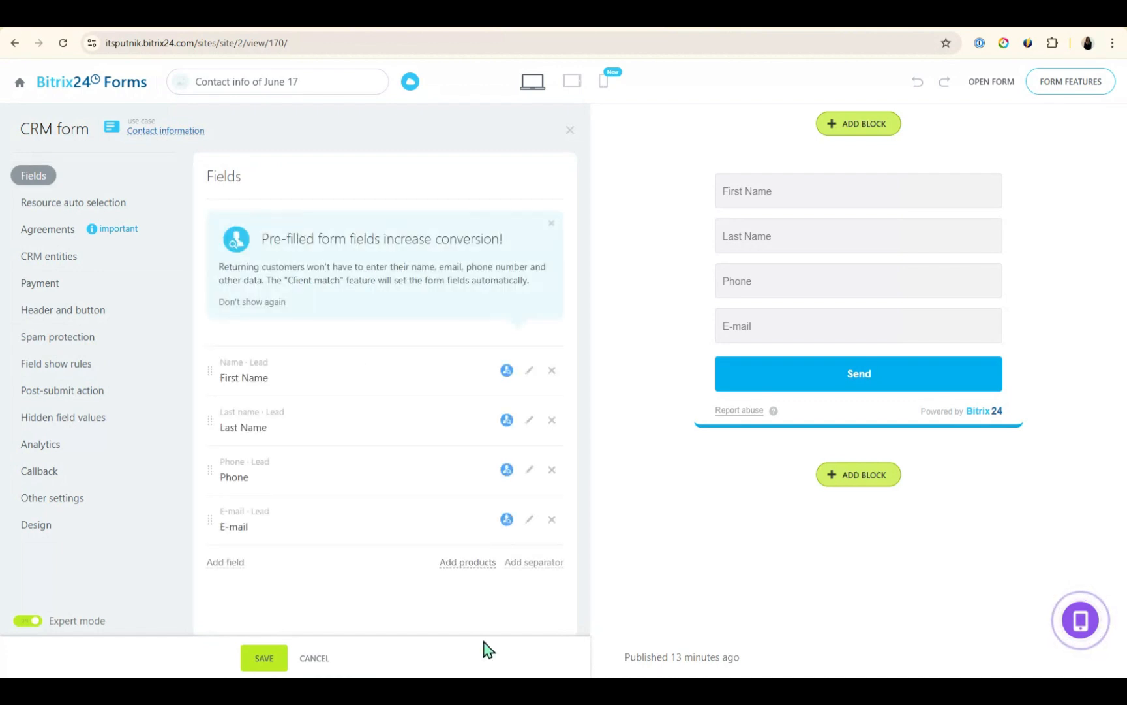
click(216, 569)
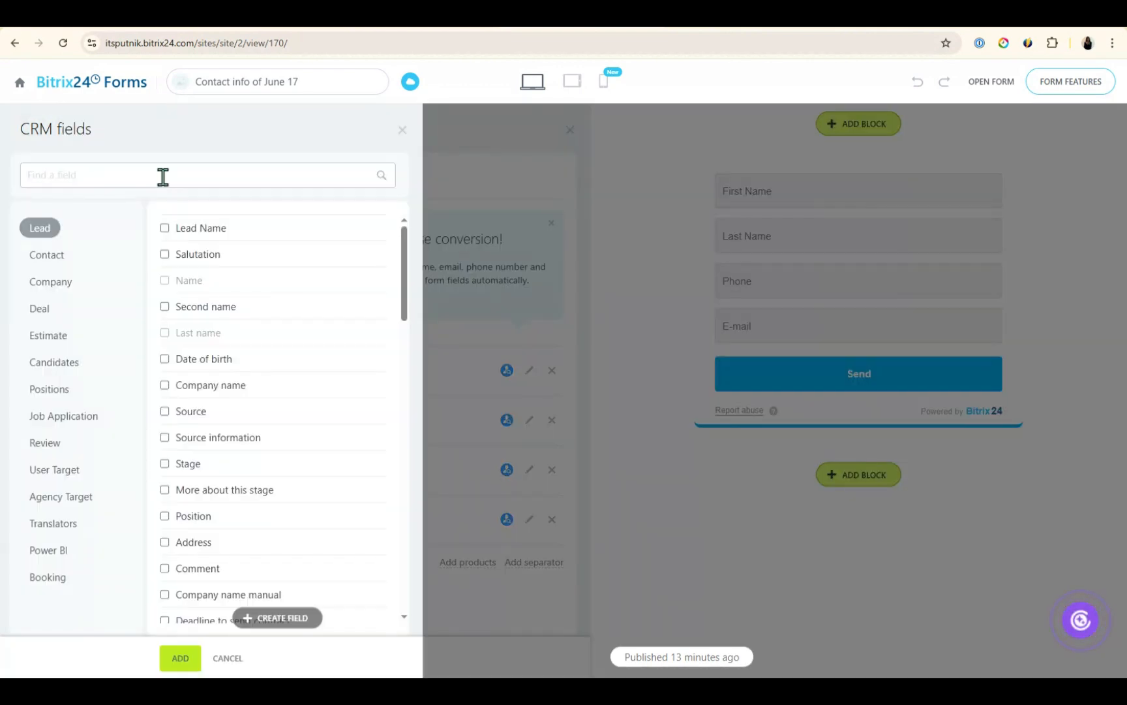
click(163, 177)
text(type)
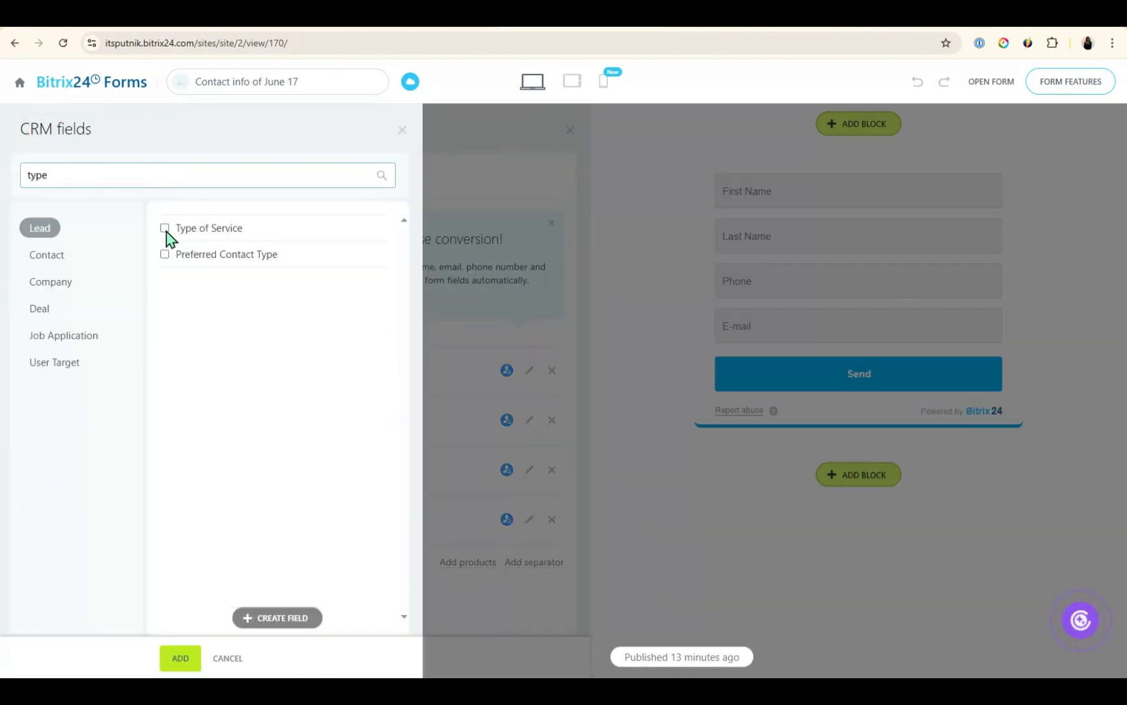
click(205, 232)
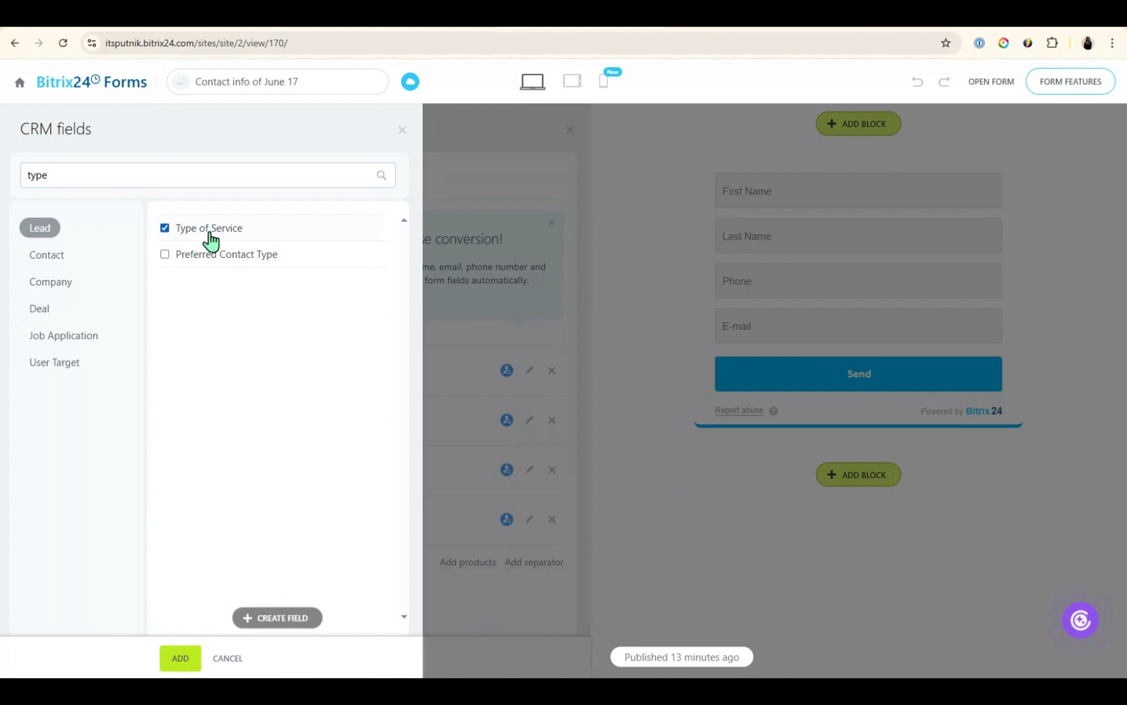
click(197, 268)
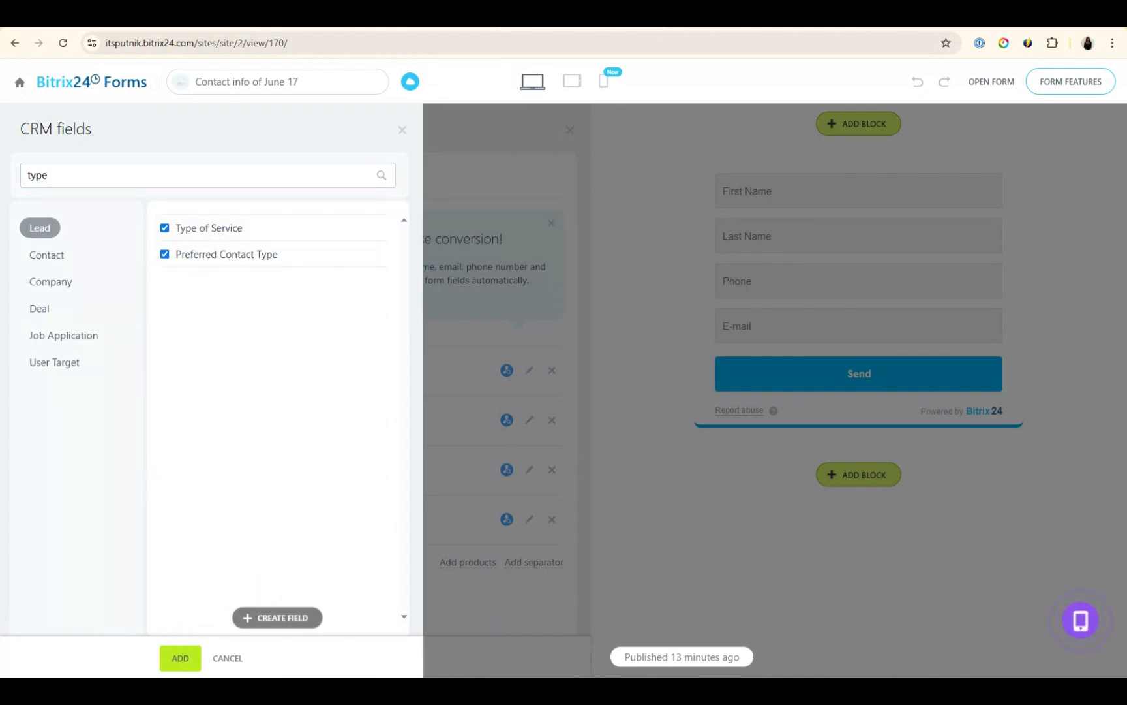
click(180, 658)
Find the lead field Attatch Project Brieg by searching for "proj" and add it to the form
scroll(279, 577, down, 4)
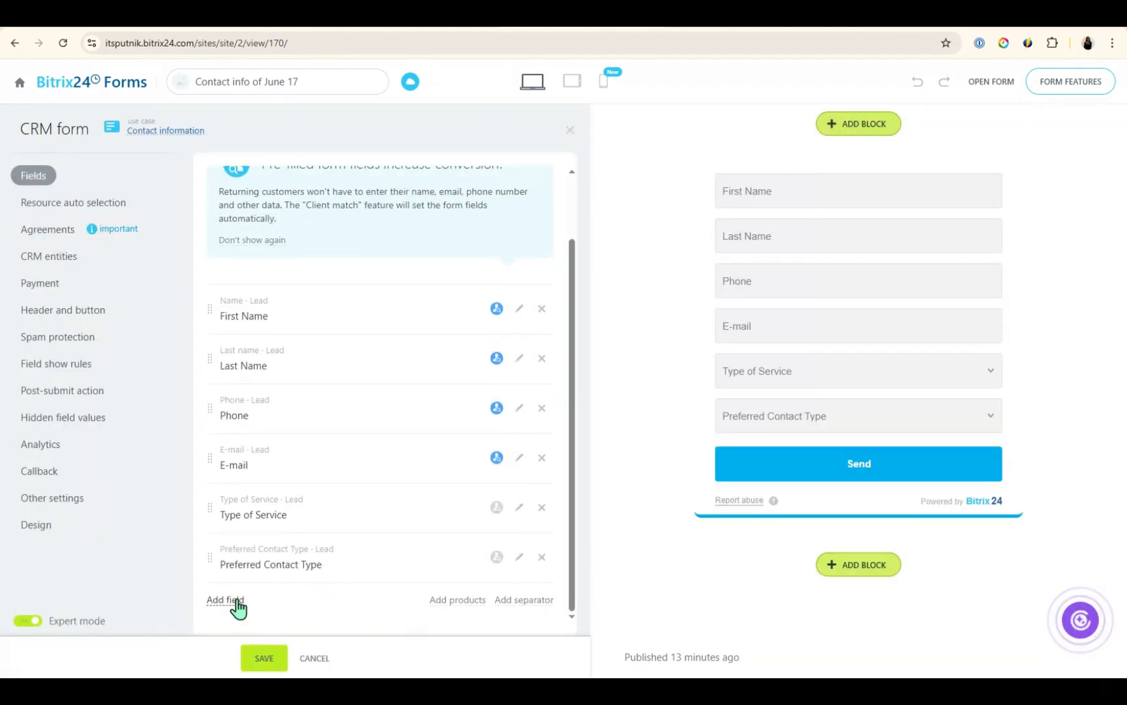
click(231, 603)
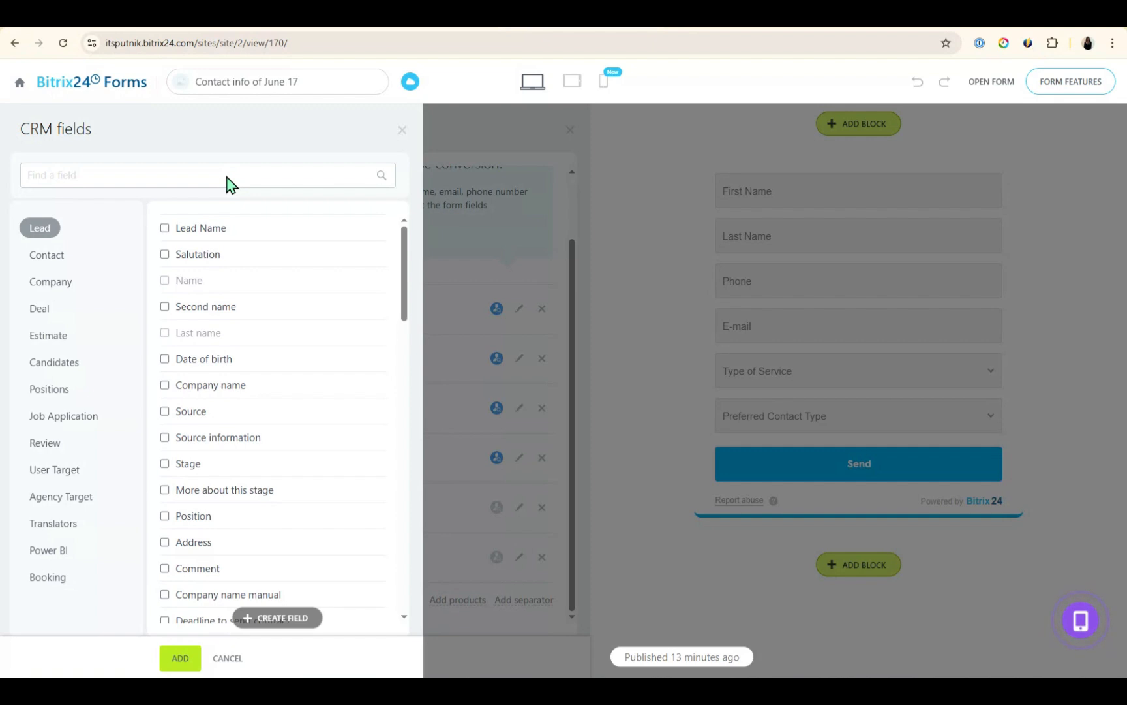
click(230, 182)
text(uplo)
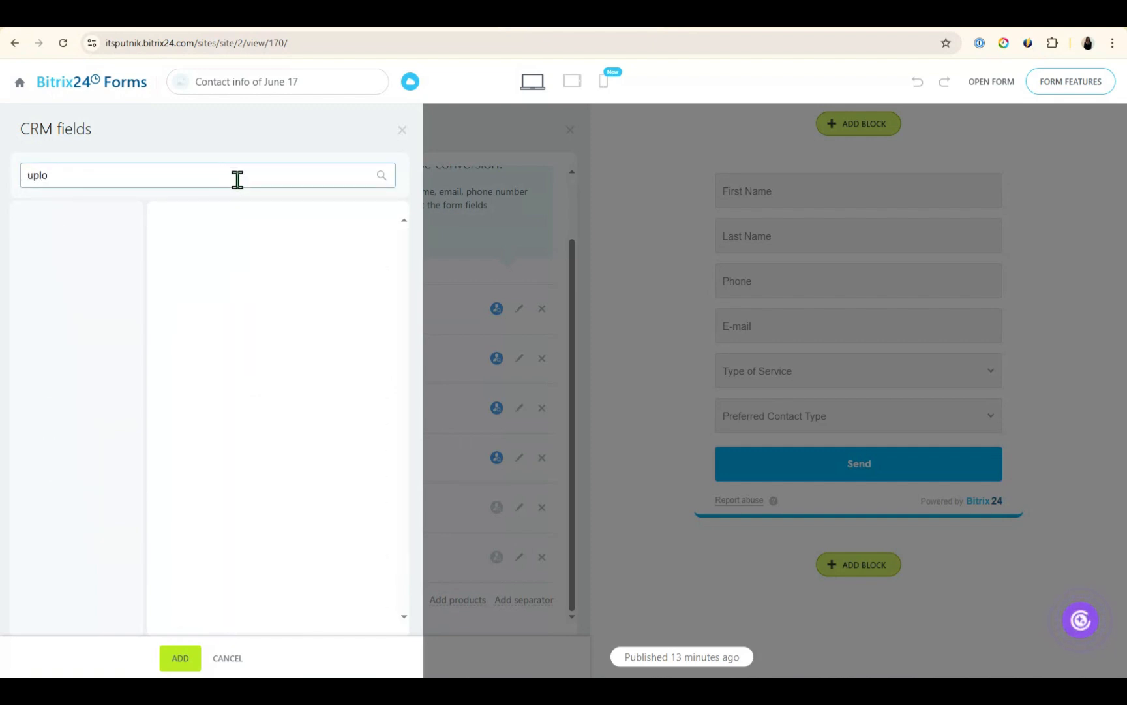
key(BackSpace)
key(BackSpace)
key(BackSpace)
key(BackSpace)
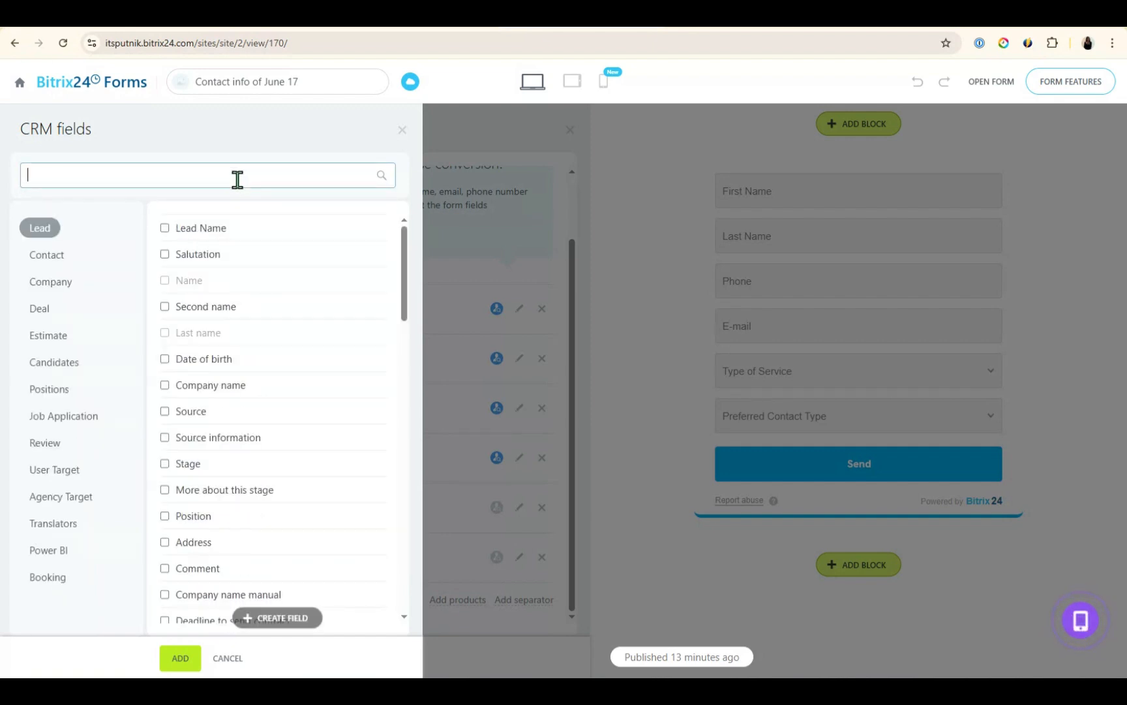
text(proj)
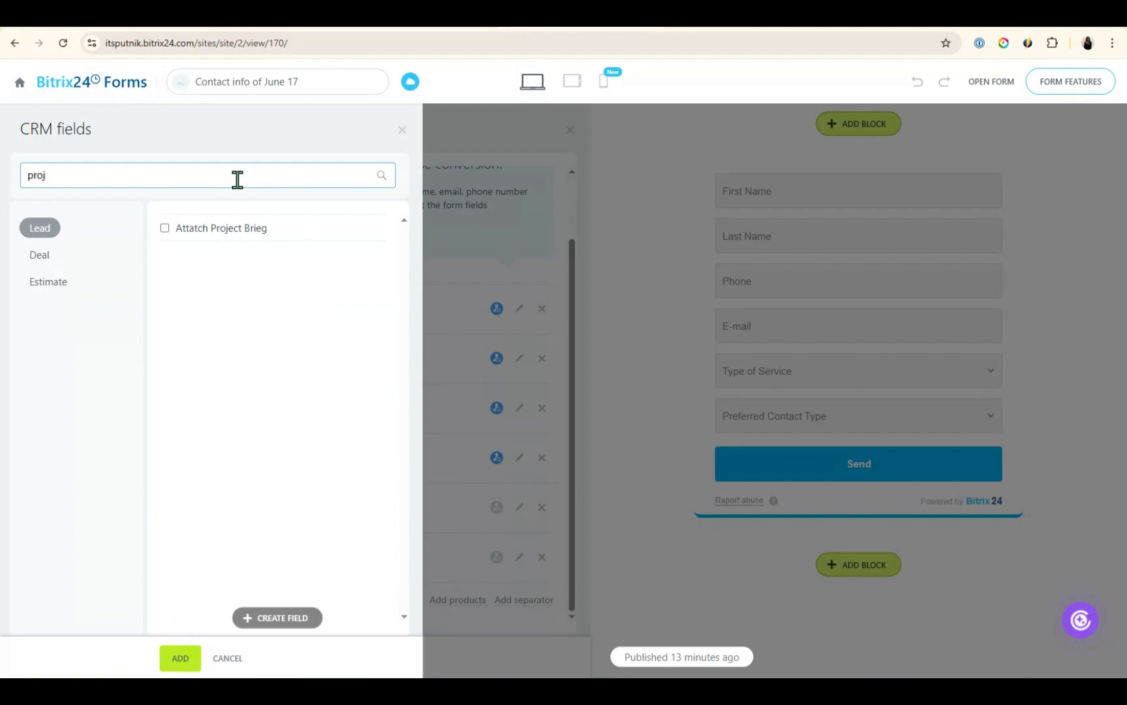
click(243, 228)
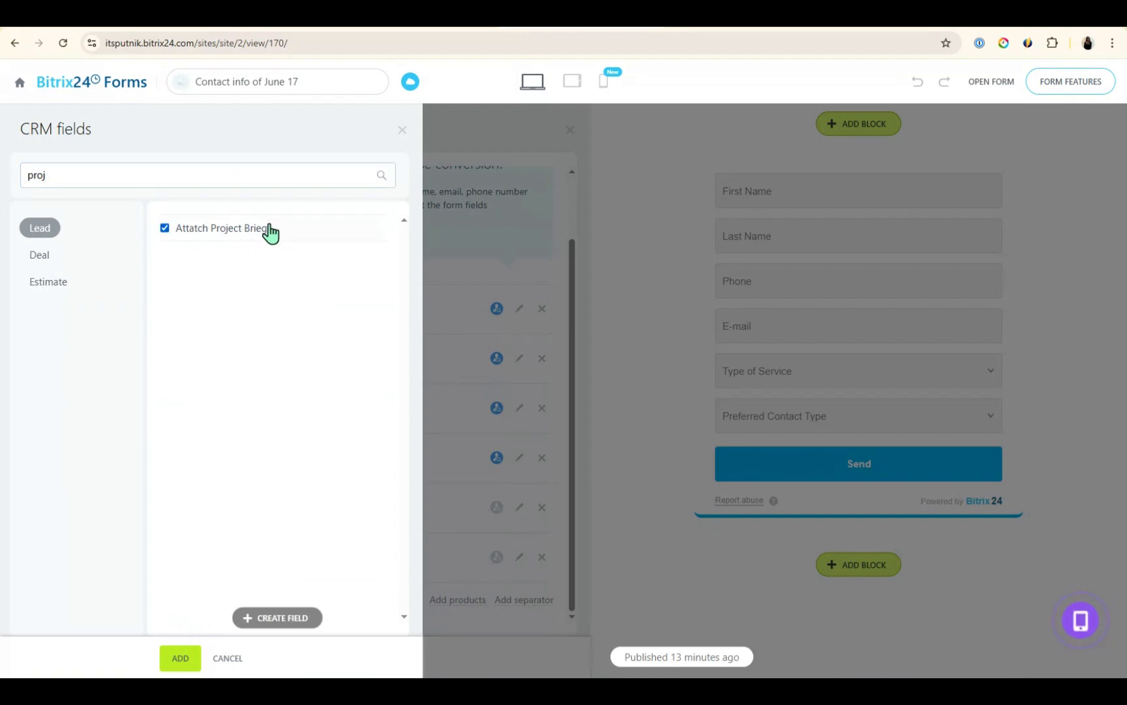
click(193, 662)
scroll(356, 568, down, 1)
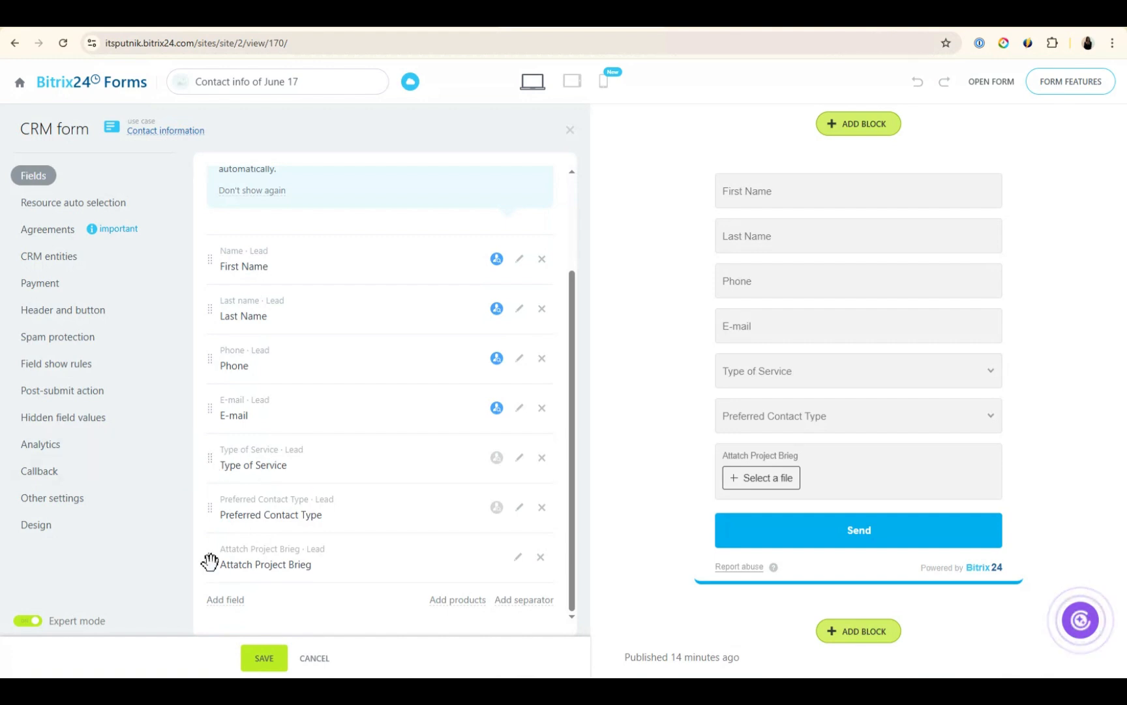
Move the Attatch Project Brieg field above Preferred Contact Type and open the form's field show rules
drag(209, 557, 217, 507)
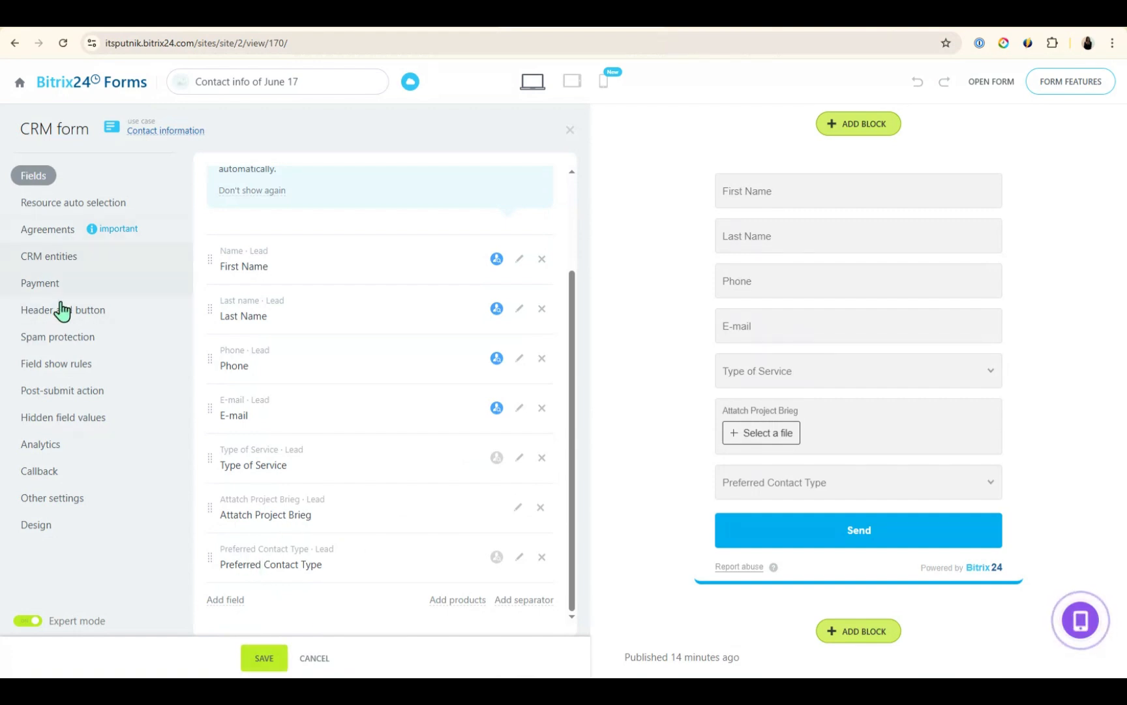
click(71, 367)
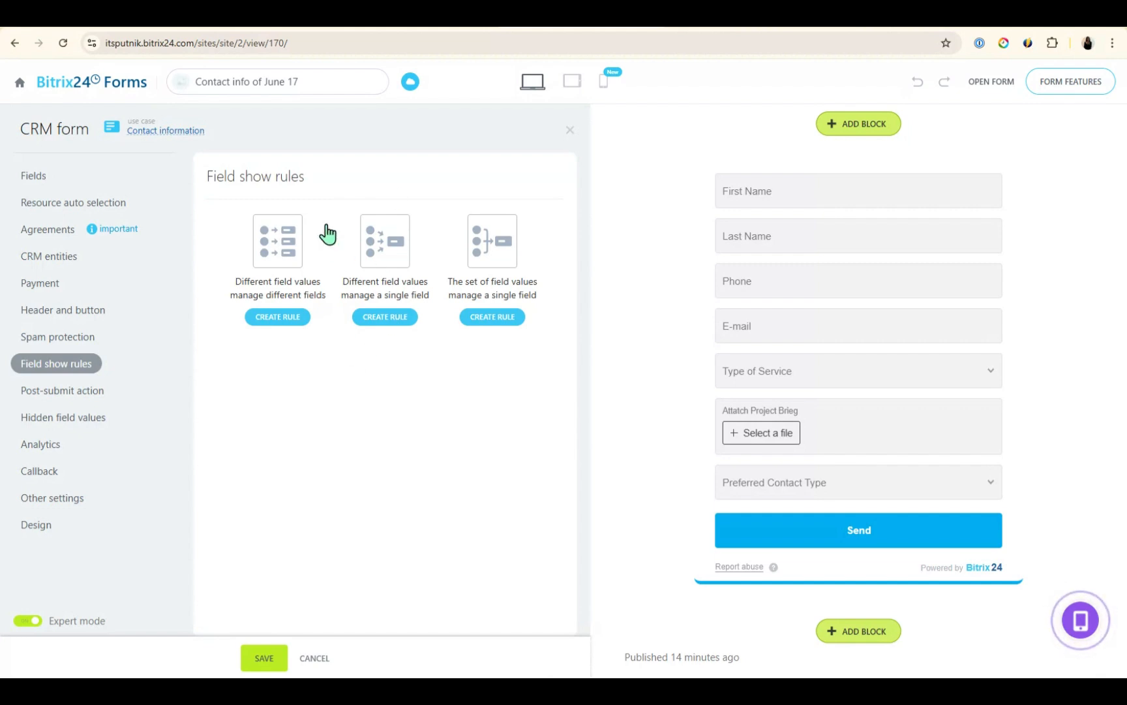
Start a rule in which different field values manage different fields, using Last Name as the condition field
click(387, 320)
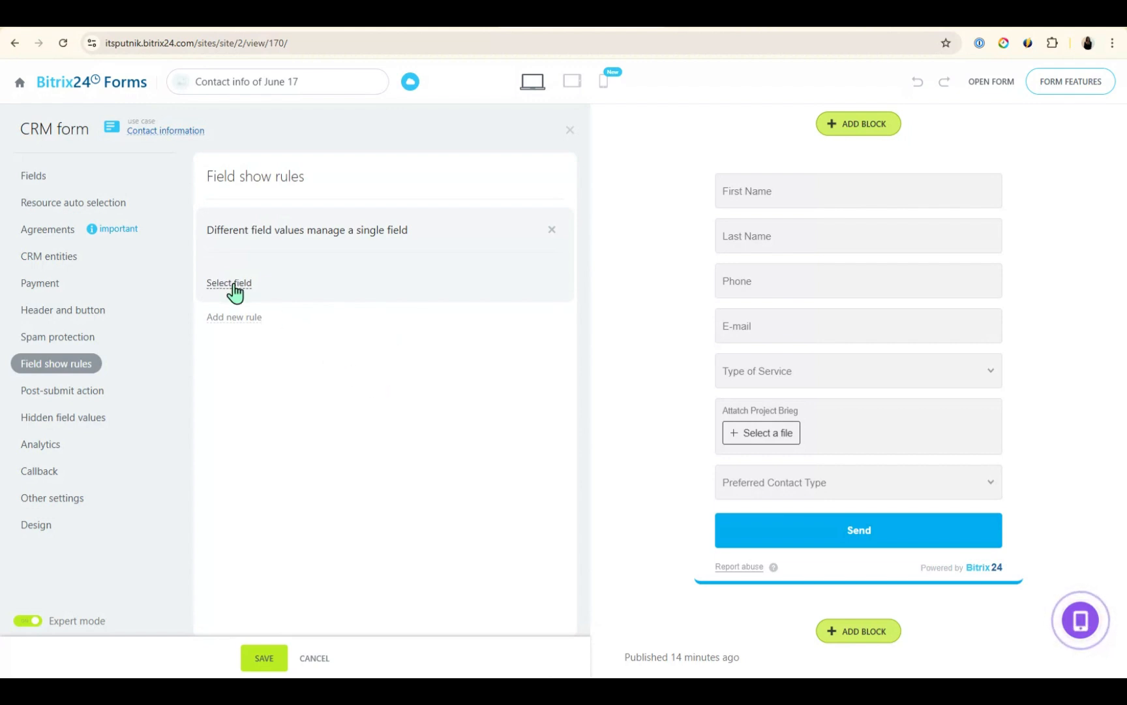
click(551, 230)
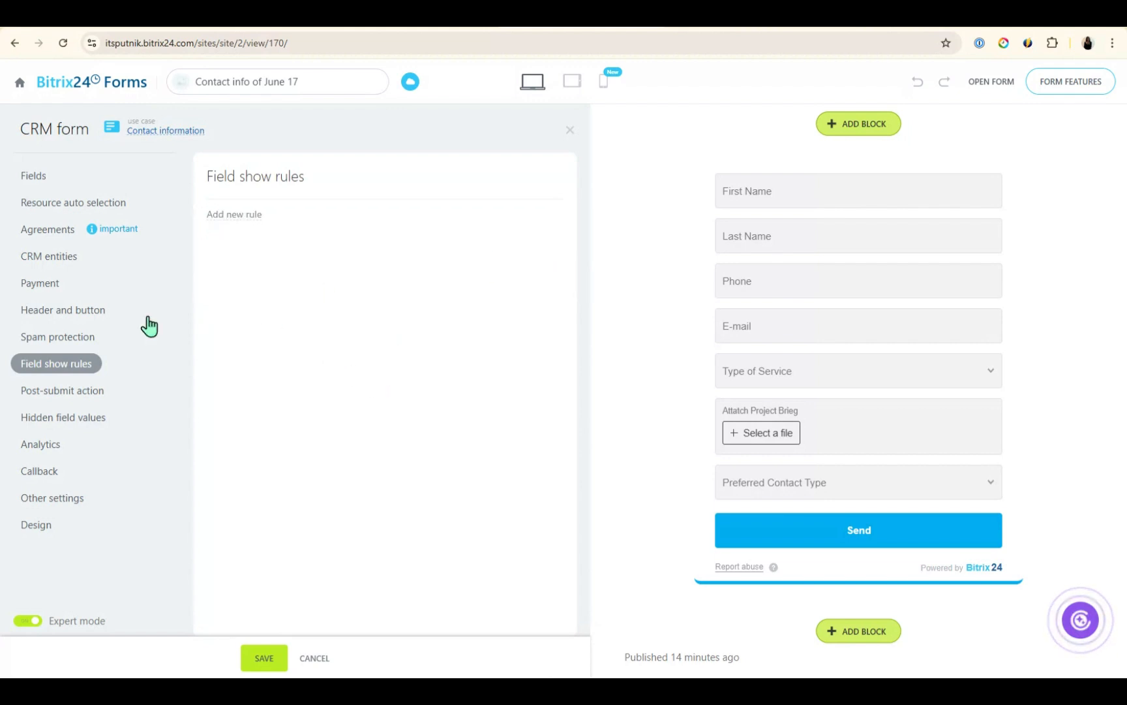
click(229, 215)
click(287, 324)
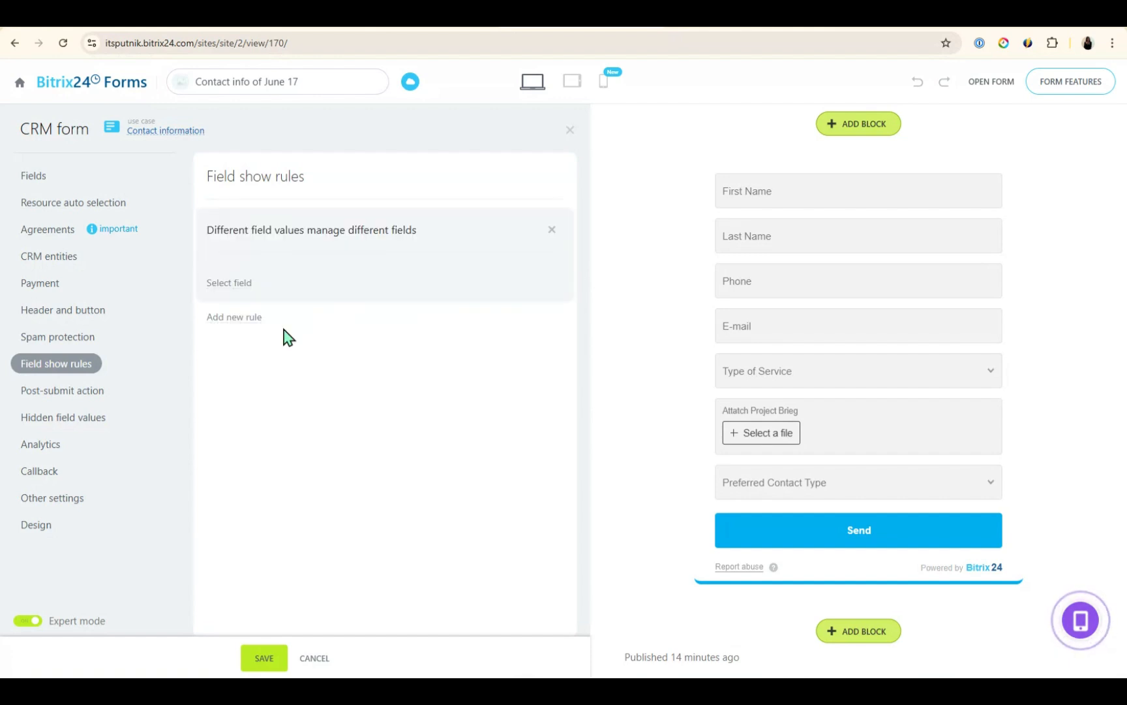
click(242, 285)
scroll(254, 377, down, 1)
scroll(257, 379, up, 1)
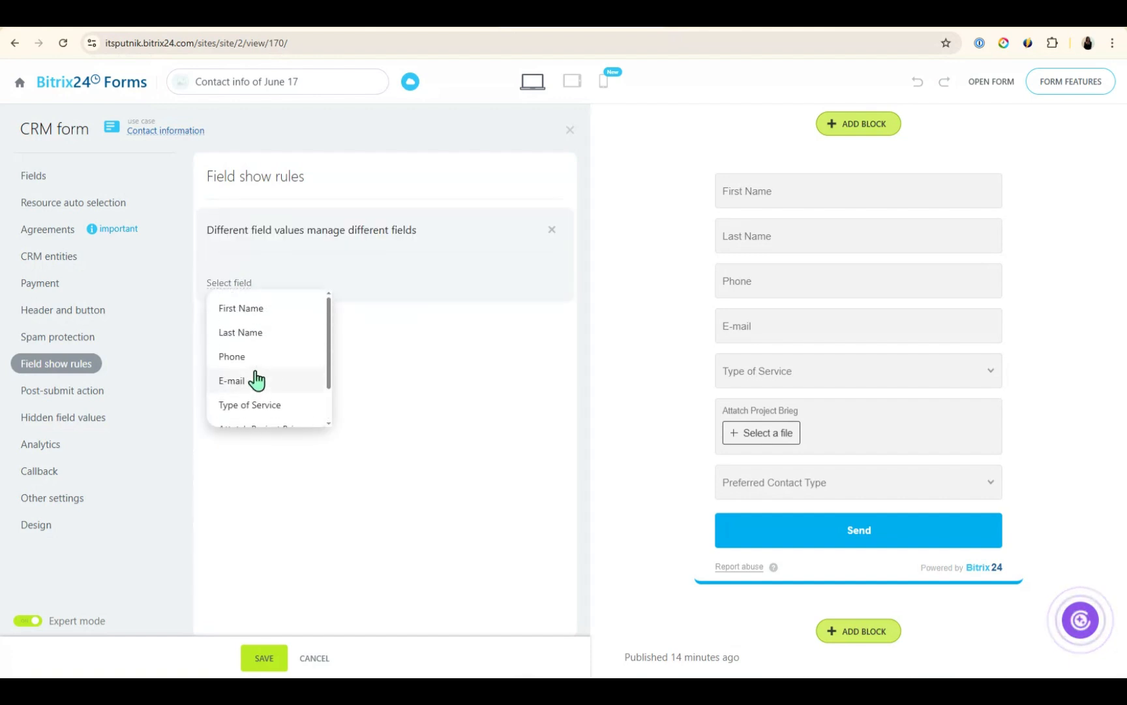
click(248, 333)
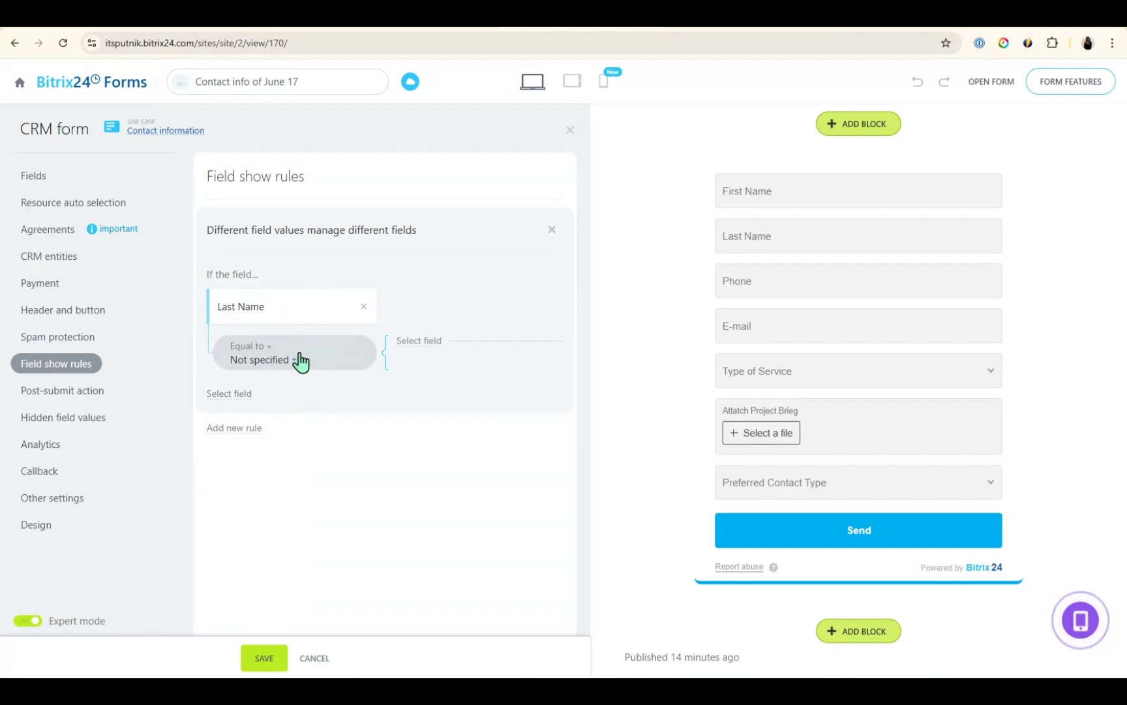
Set the Last Name condition to equal 123 and have it show the E-mail field
click(260, 361)
click(283, 393)
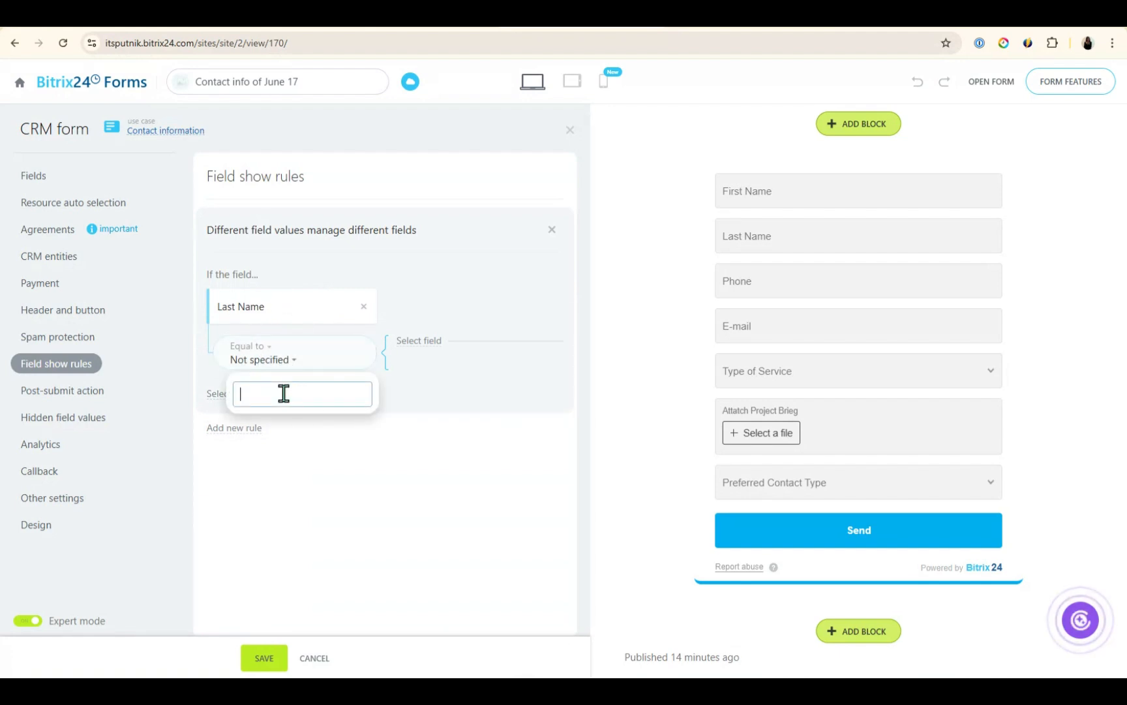
text(123)
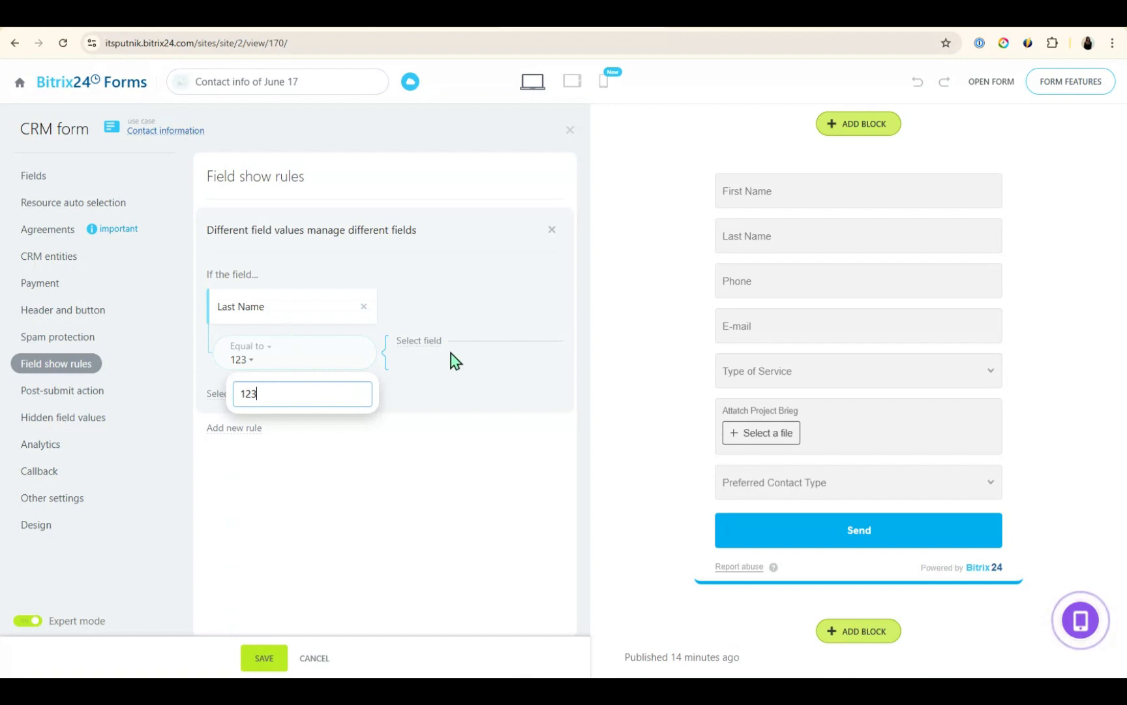
click(434, 321)
click(421, 344)
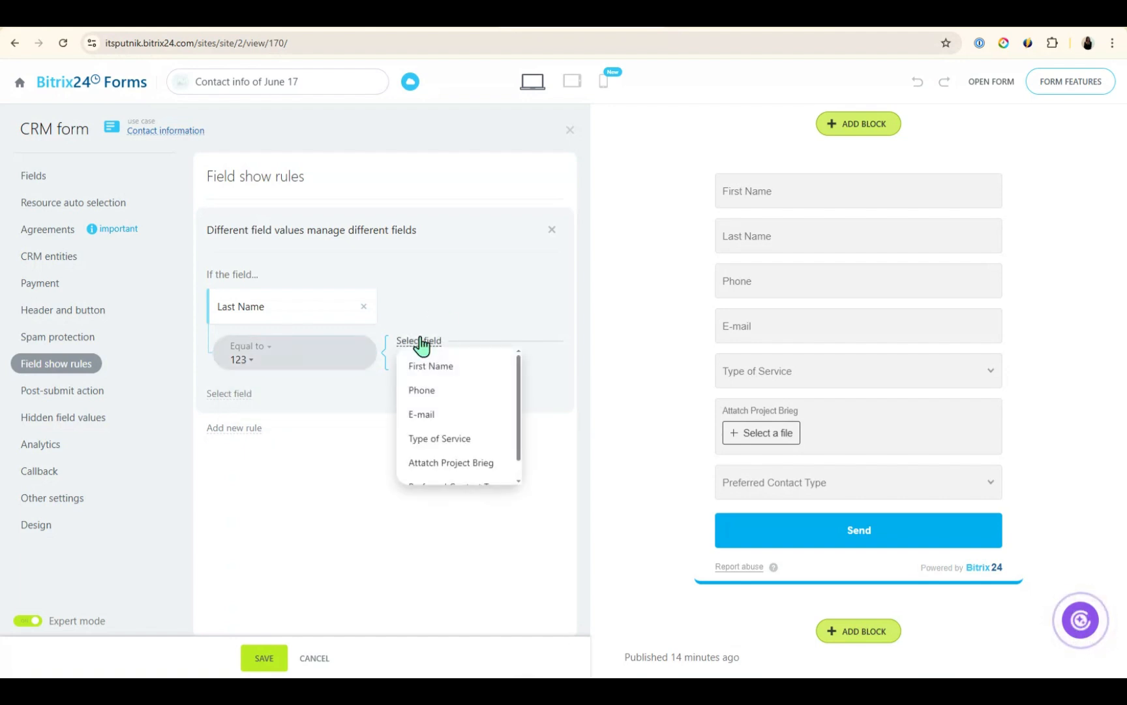
click(448, 415)
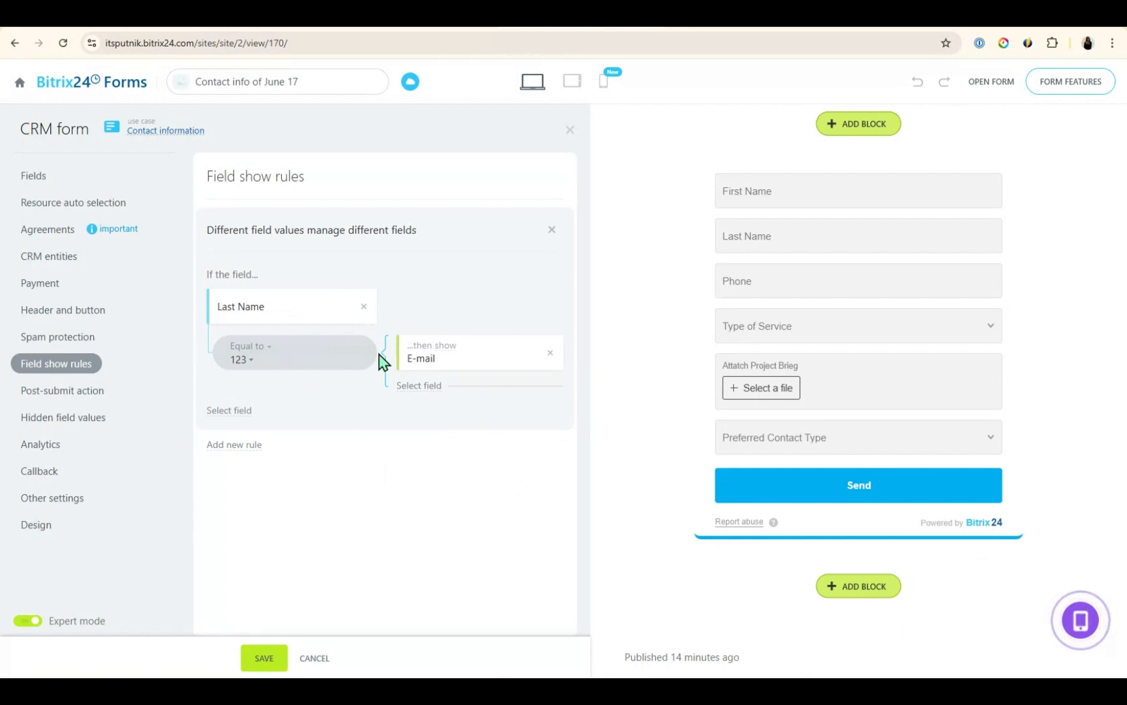
Add a rule in which different field values manage a single field, with Type of Service as the condition field
click(225, 450)
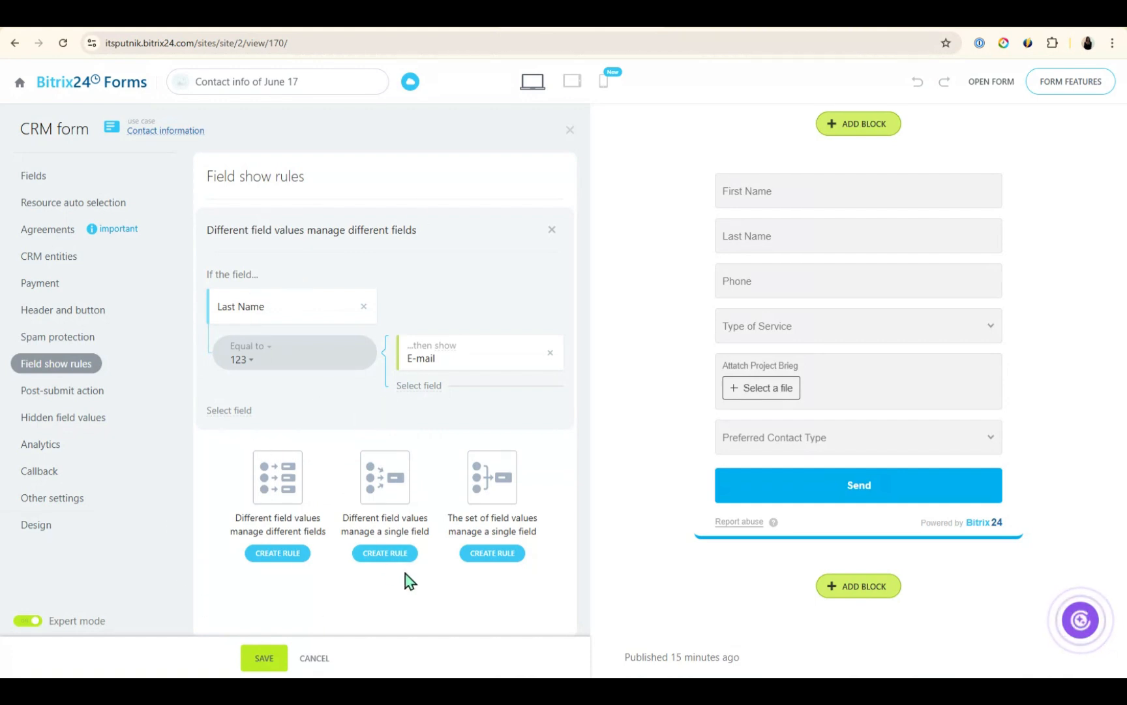
click(377, 555)
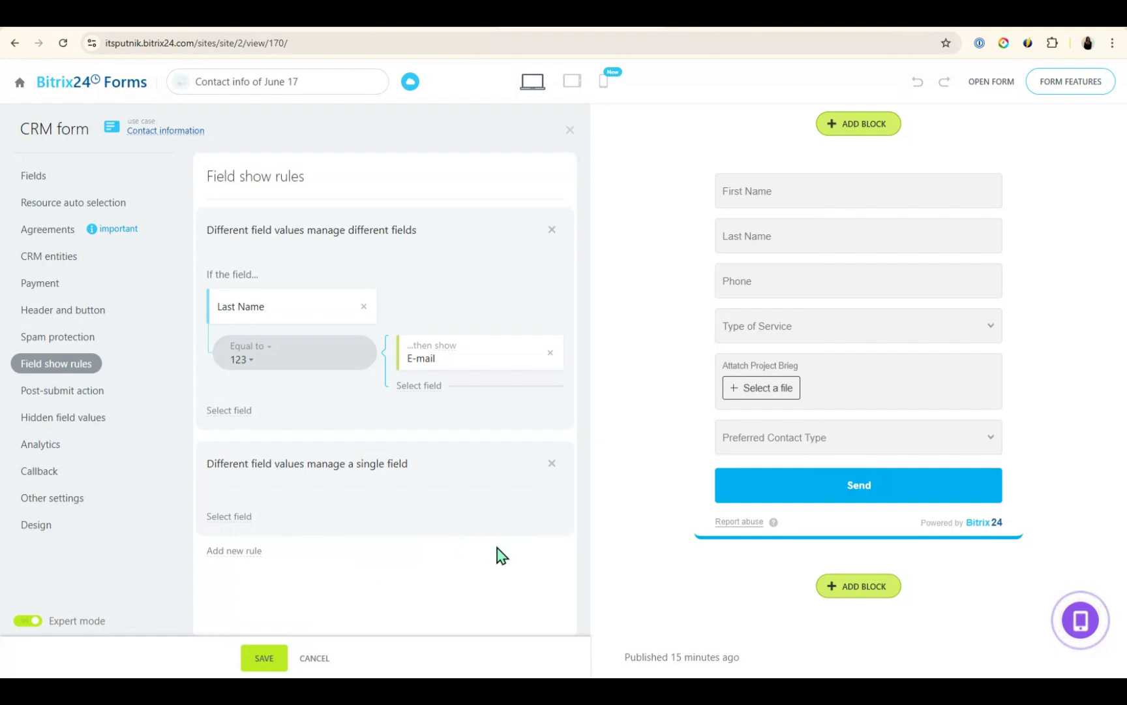
click(238, 520)
scroll(252, 583, down, 2)
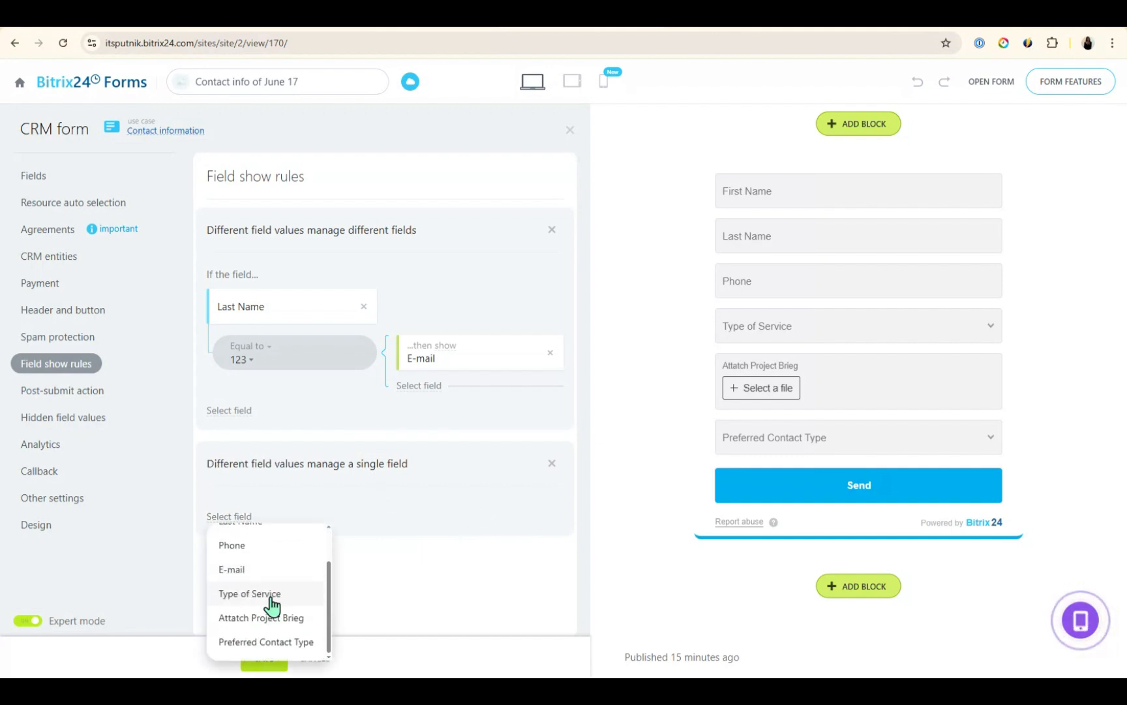
click(270, 595)
Delete the rule based on Last Name
scroll(477, 541, down, 2)
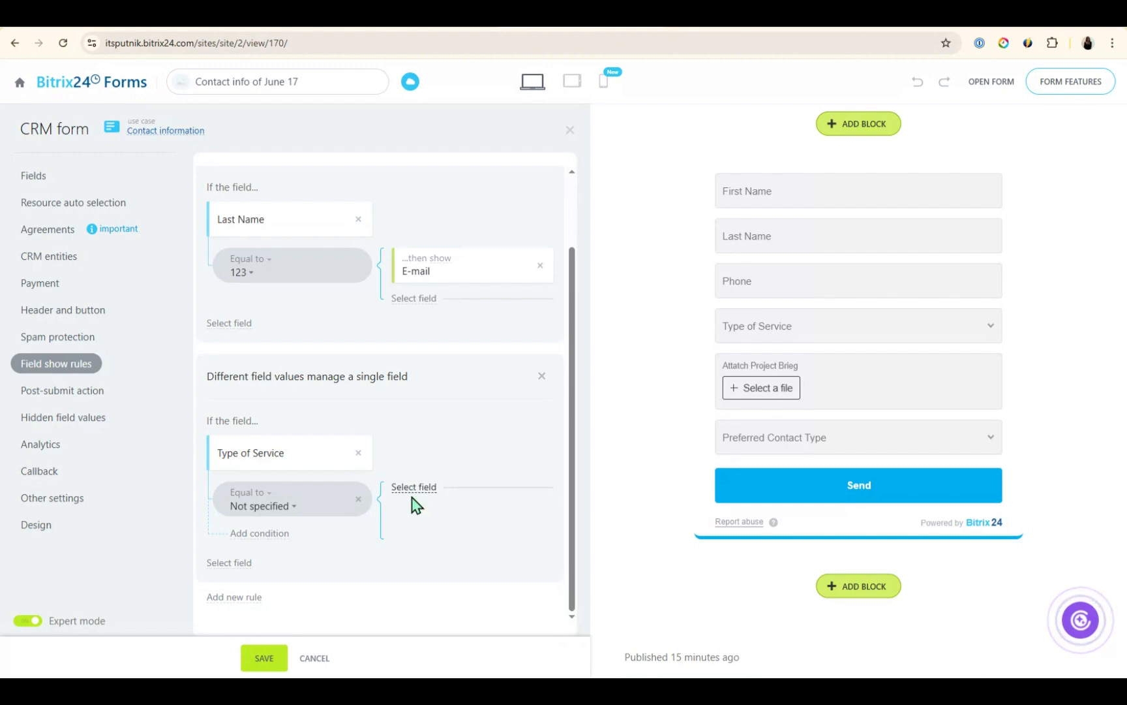
scroll(503, 267, up, 3)
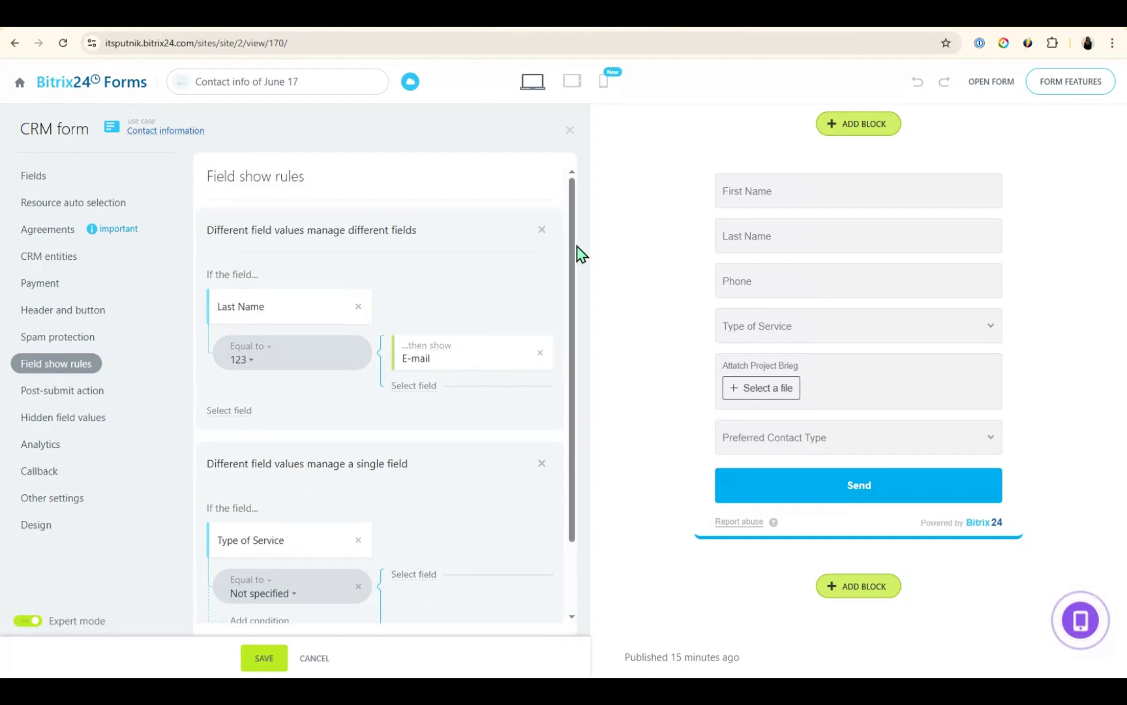
click(542, 231)
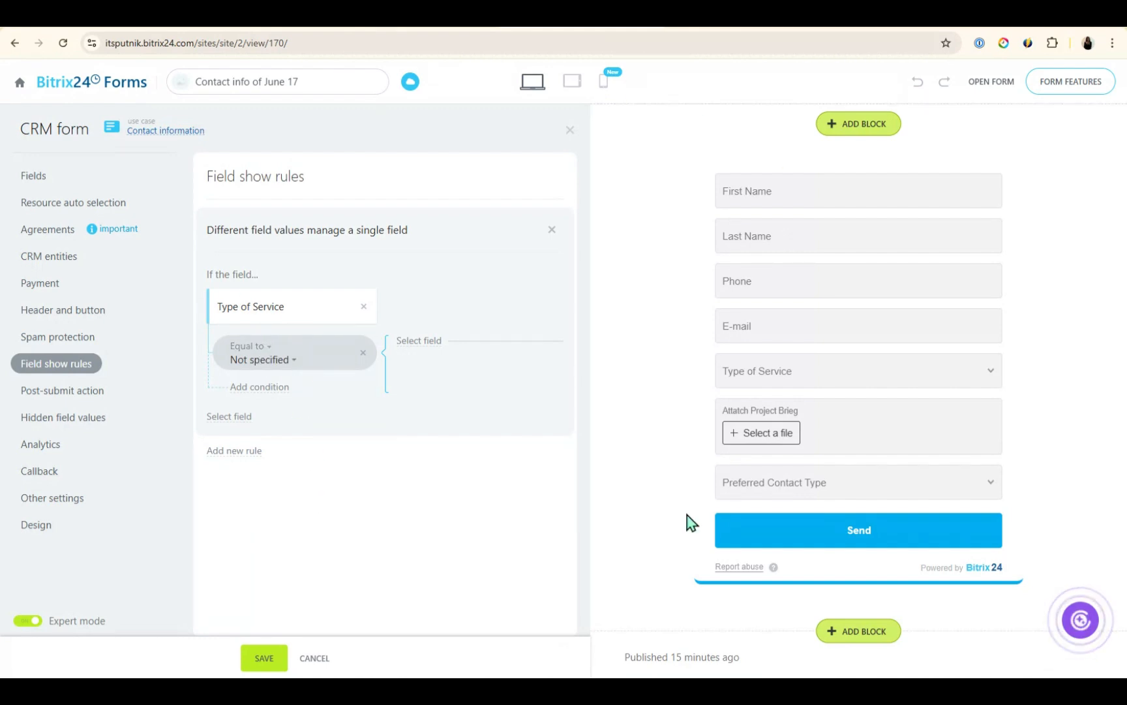
Set the Type of Service conditions to equal Website Development or Technical Support
click(265, 361)
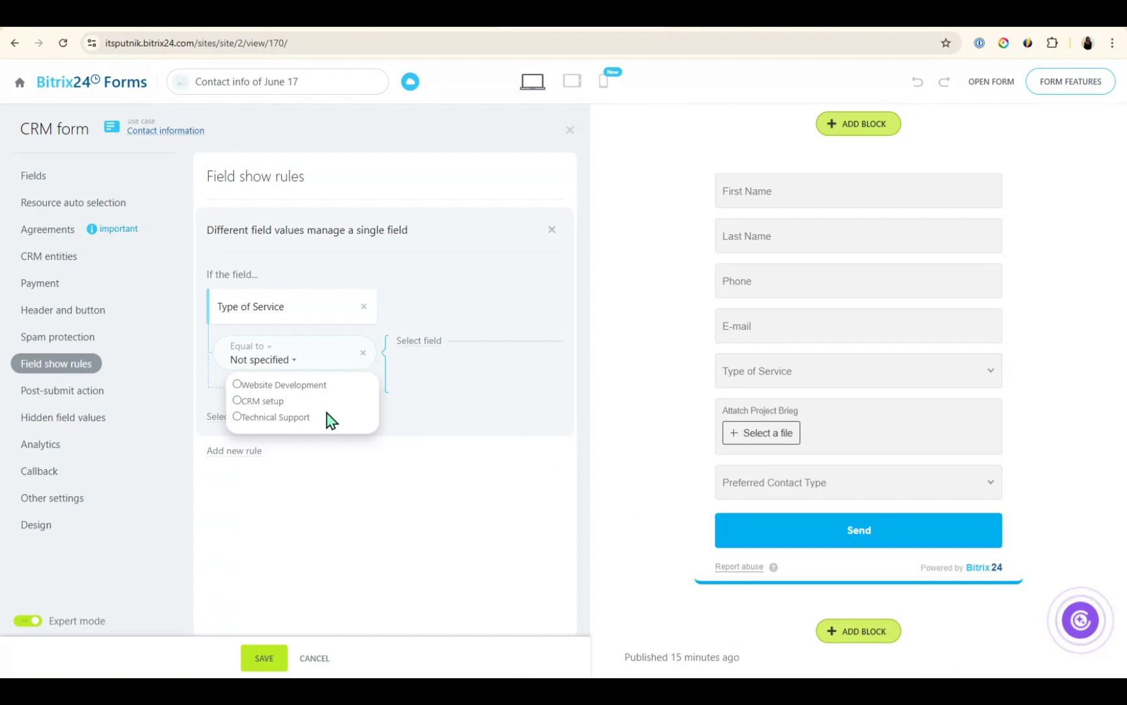
click(237, 385)
click(381, 539)
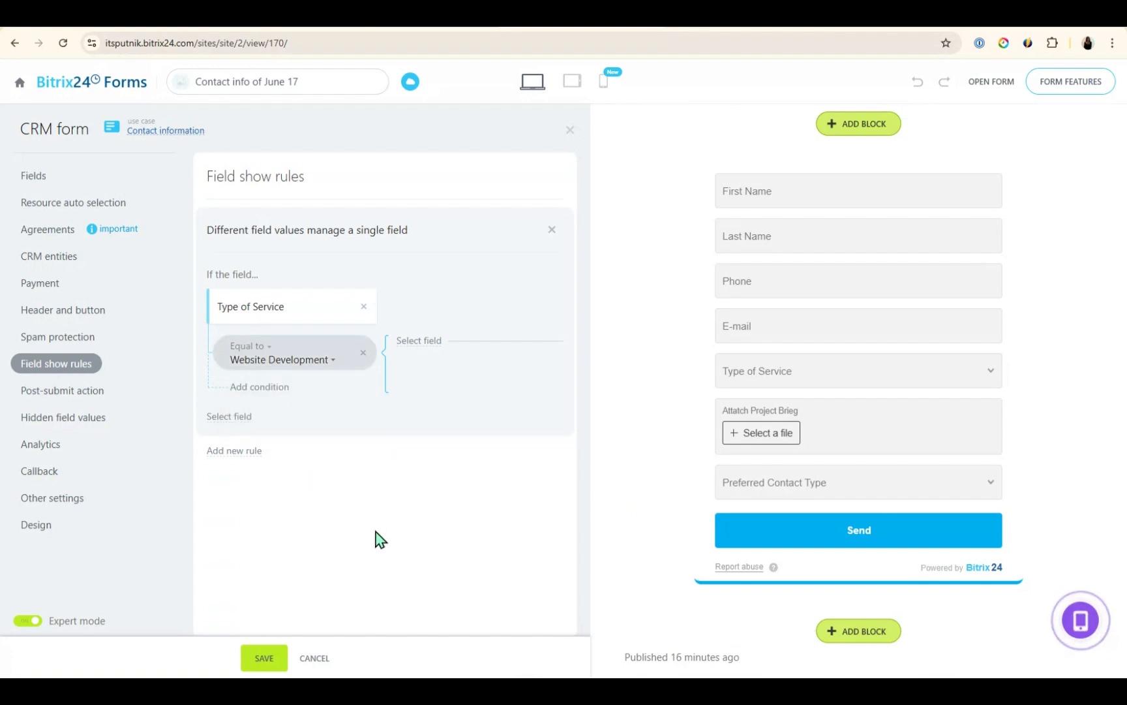
click(259, 387)
click(268, 421)
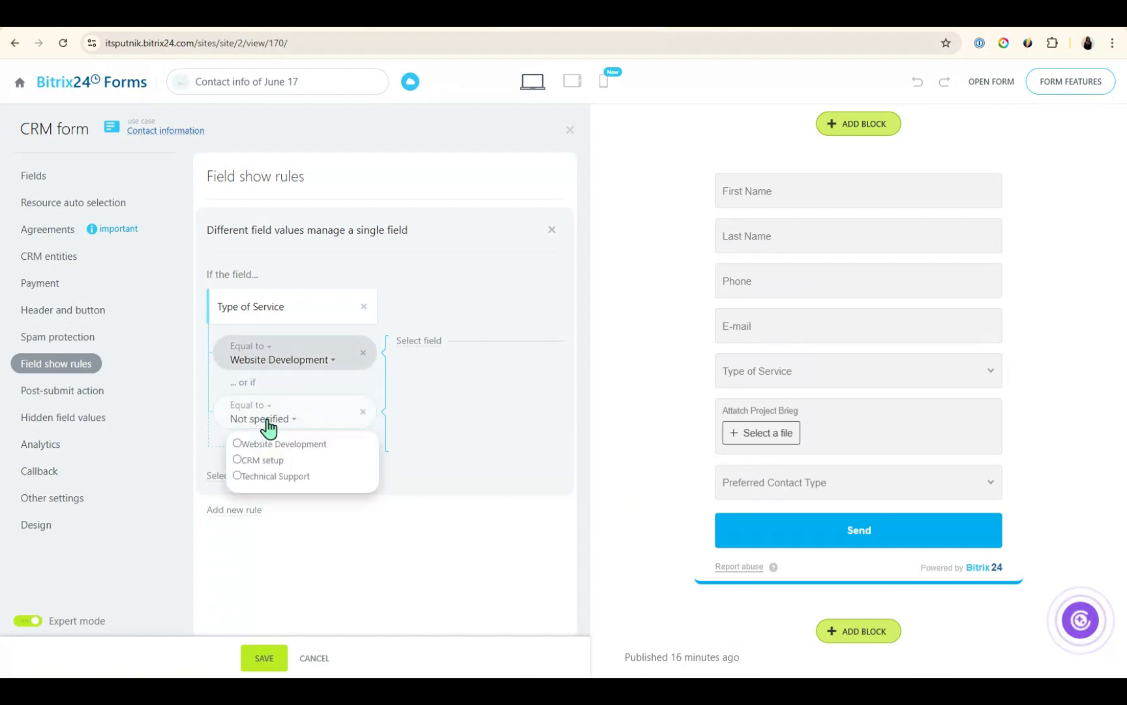
click(287, 483)
click(347, 554)
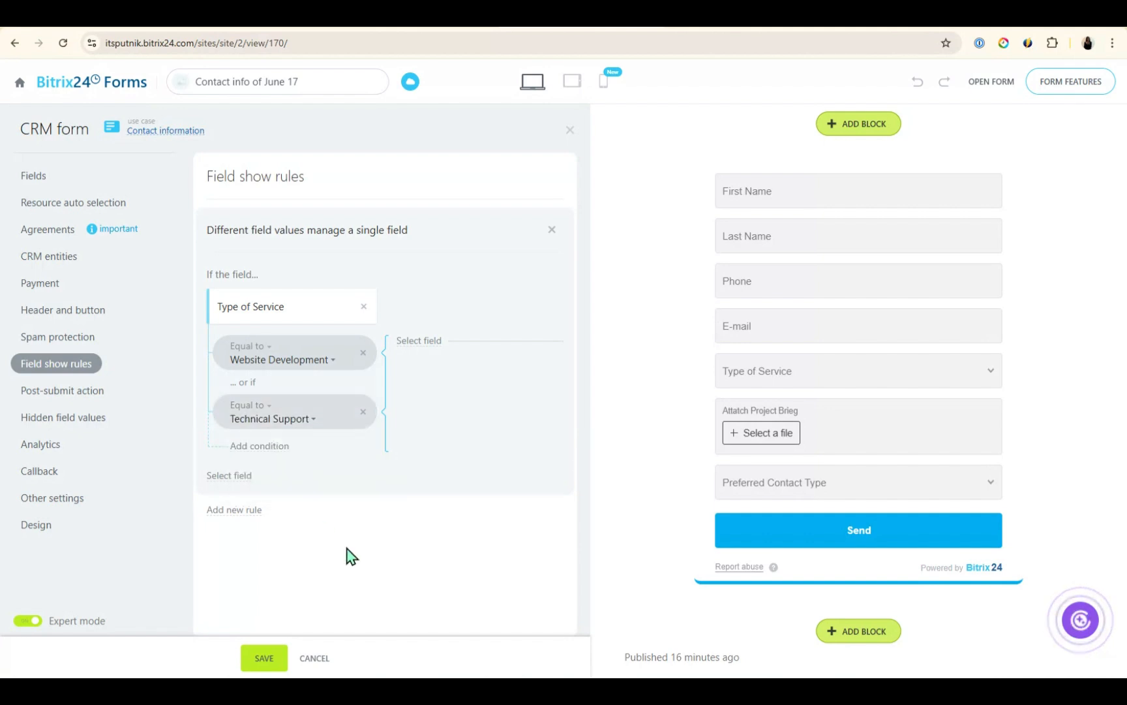
Make the Type of Service rule show Attatch Project Brieg and Preferred Contact Type, and save the form
click(421, 342)
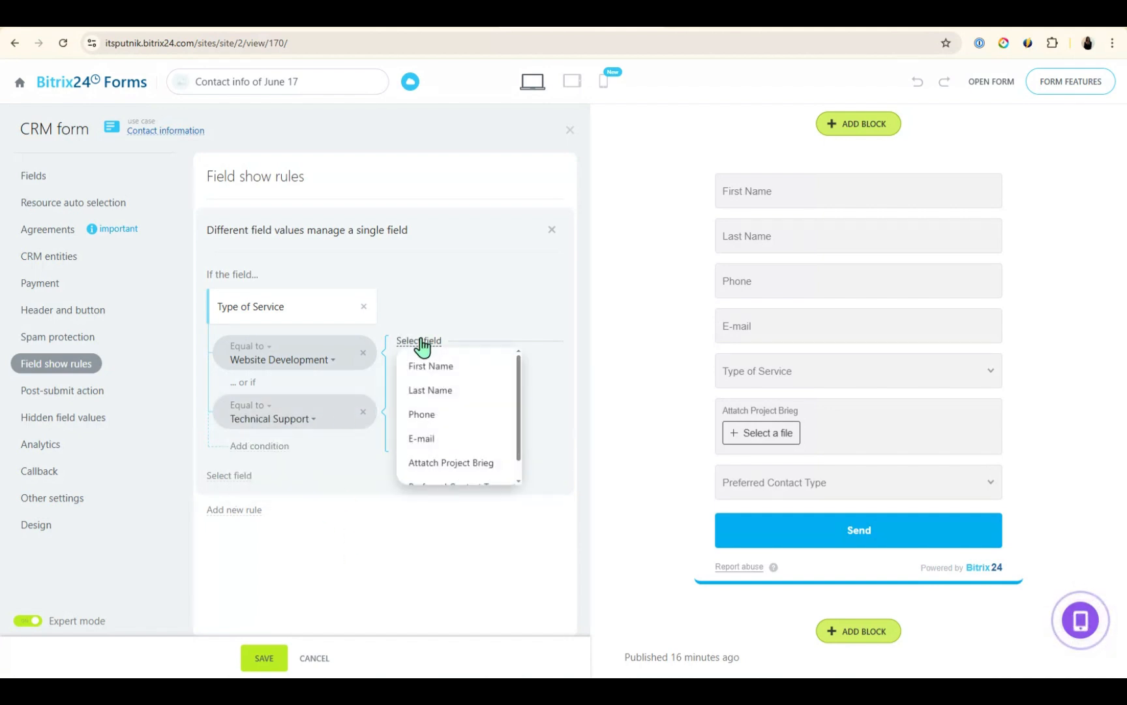
scroll(456, 444, down, 1)
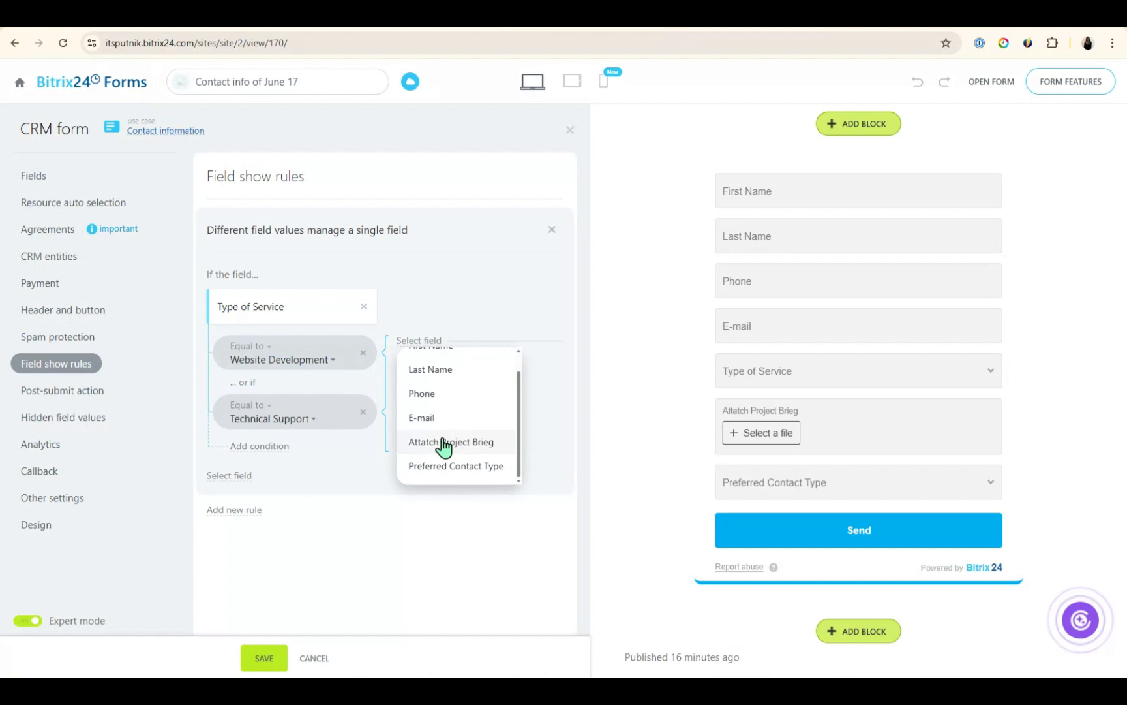
click(444, 441)
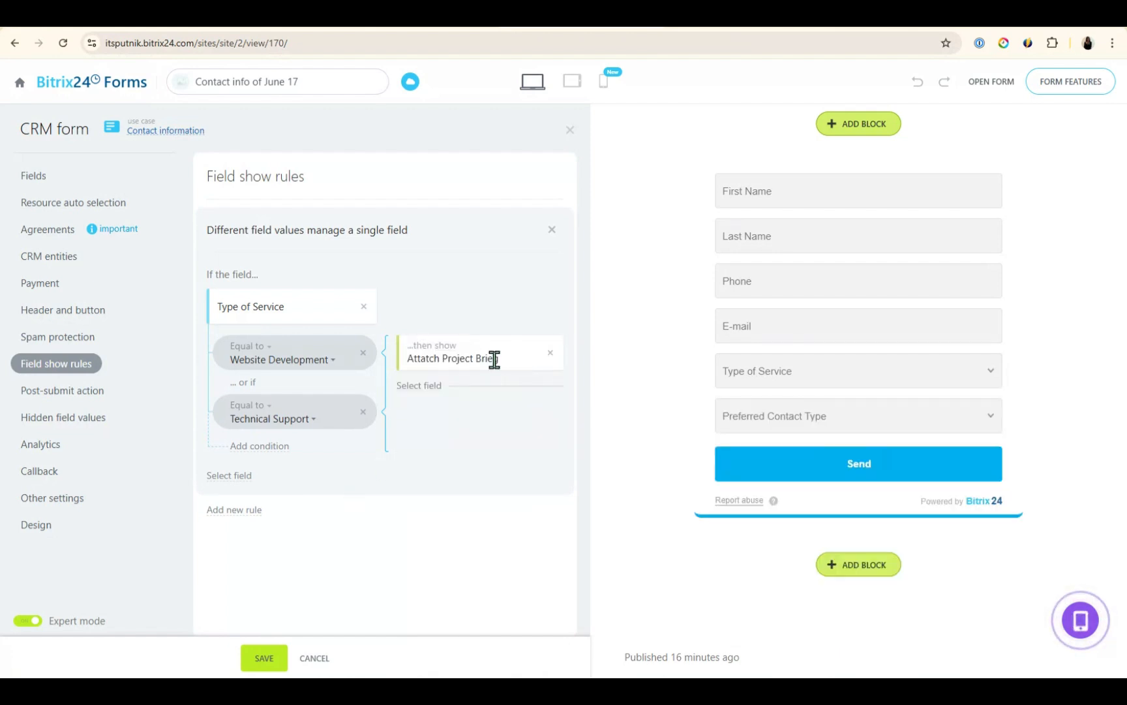
click(431, 386)
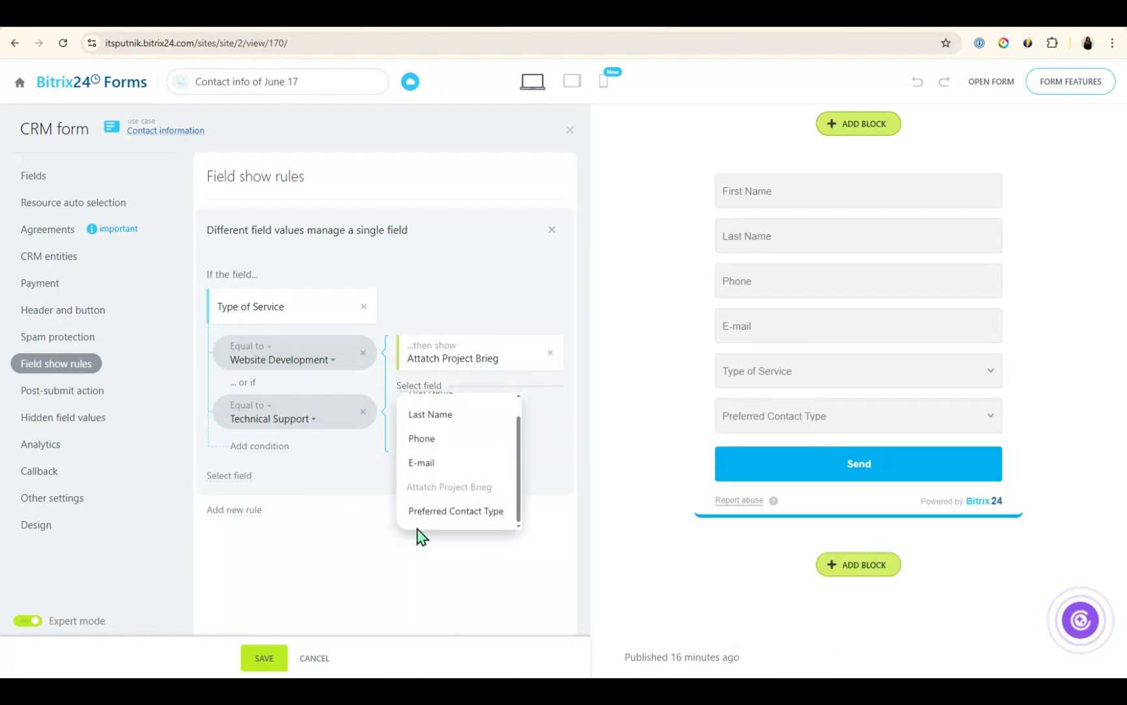
click(441, 513)
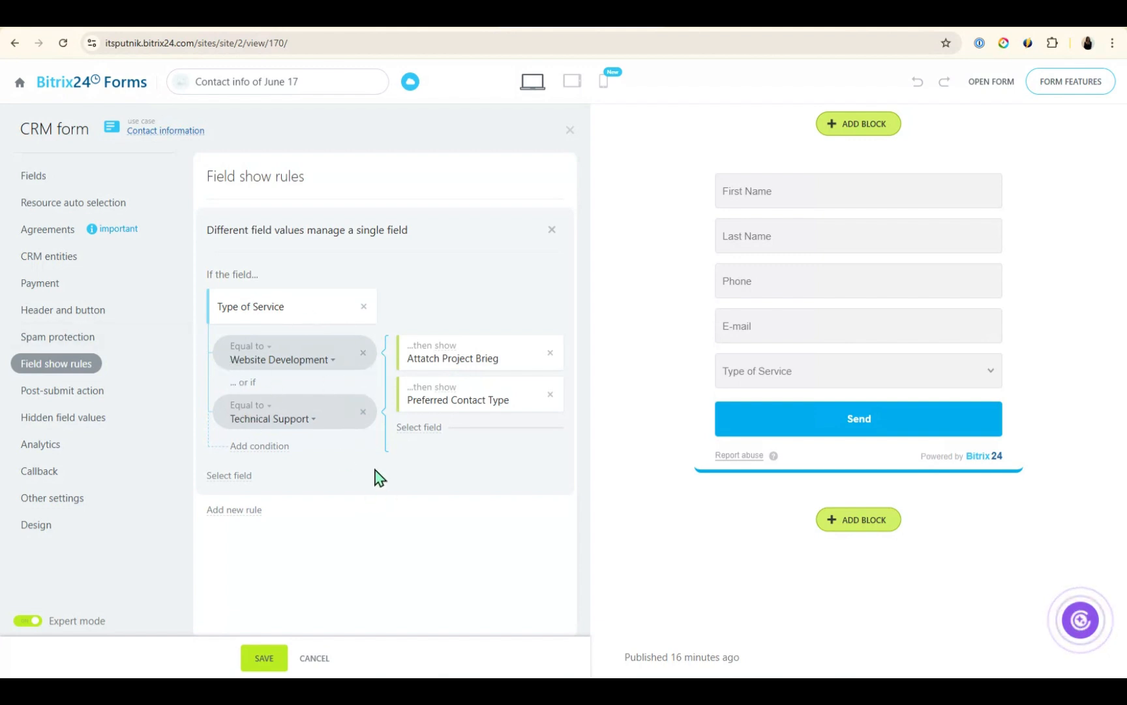
click(288, 660)
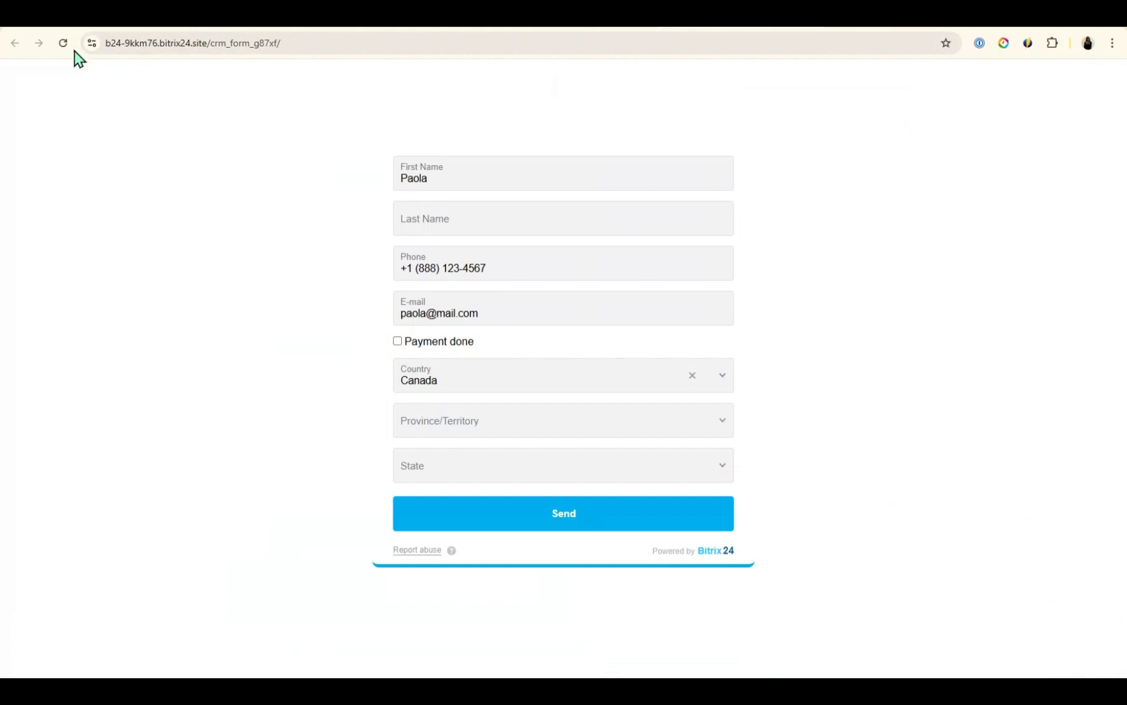
Reload the published form and choose Website Development as the type of service to test the rule
click(64, 43)
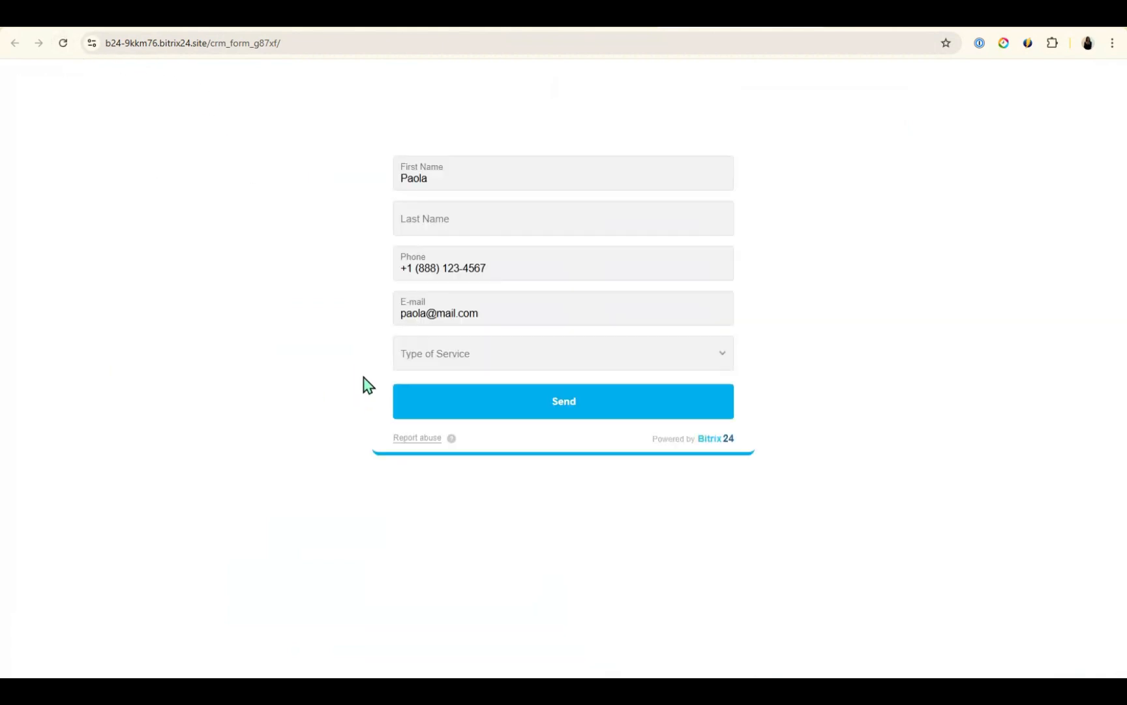
click(693, 352)
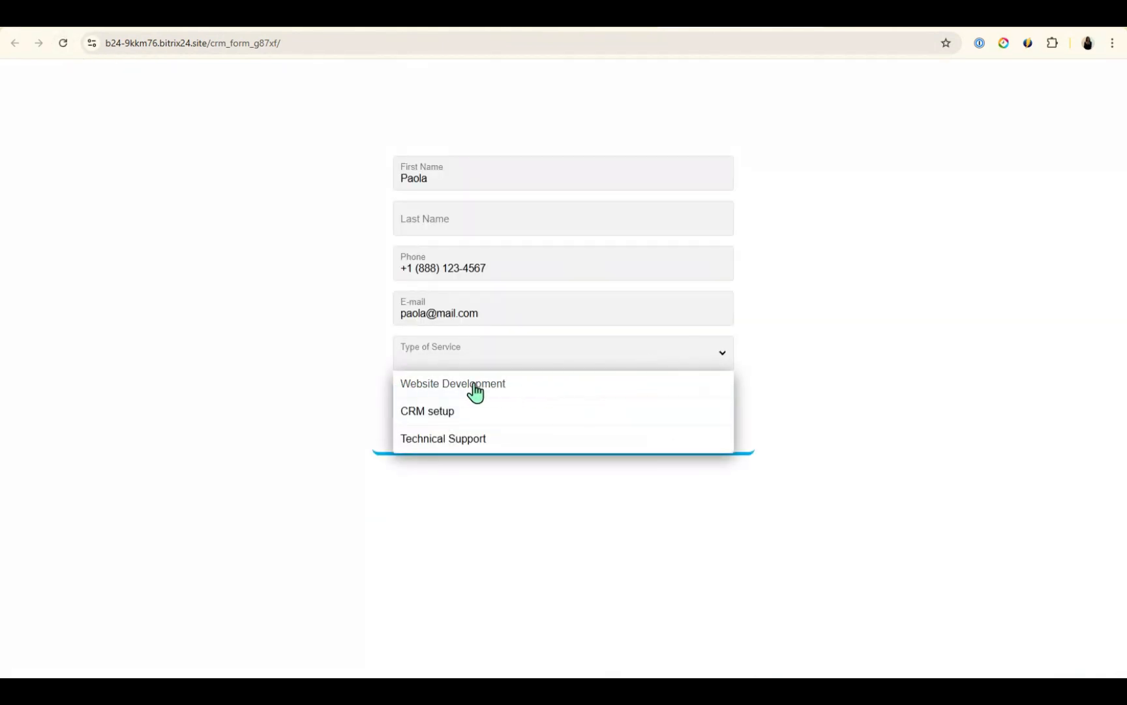
click(475, 390)
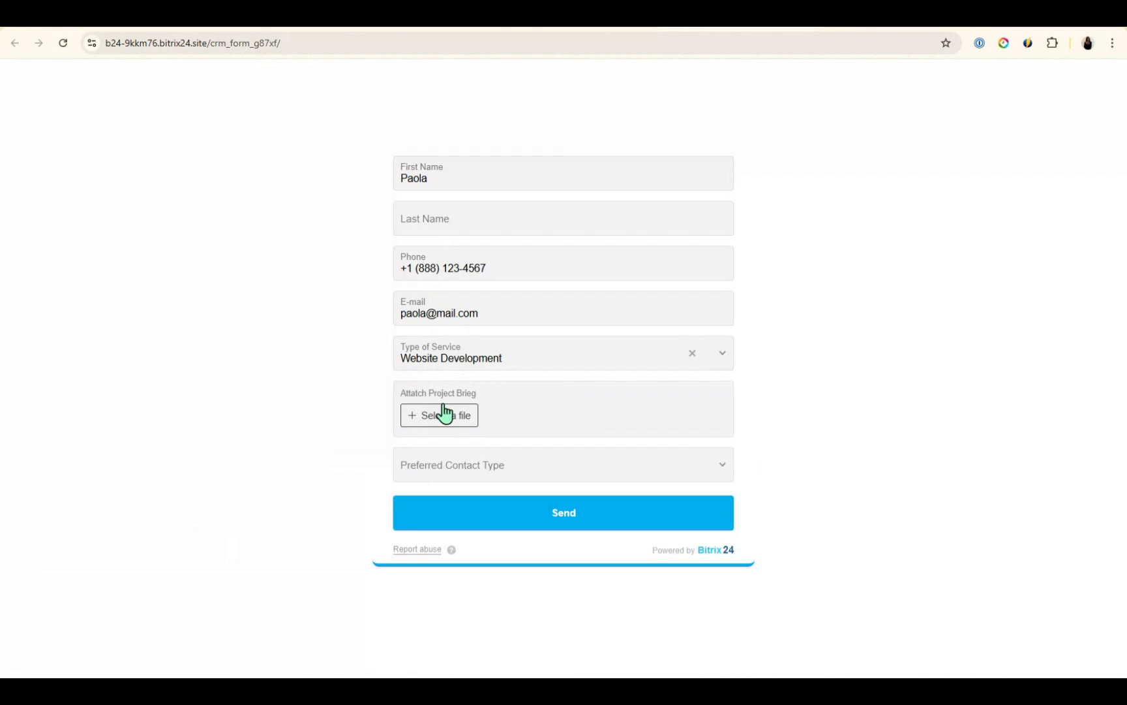
Try Email, Call and SMS in turn as the preferred contact type, and reopen its option list
click(524, 468)
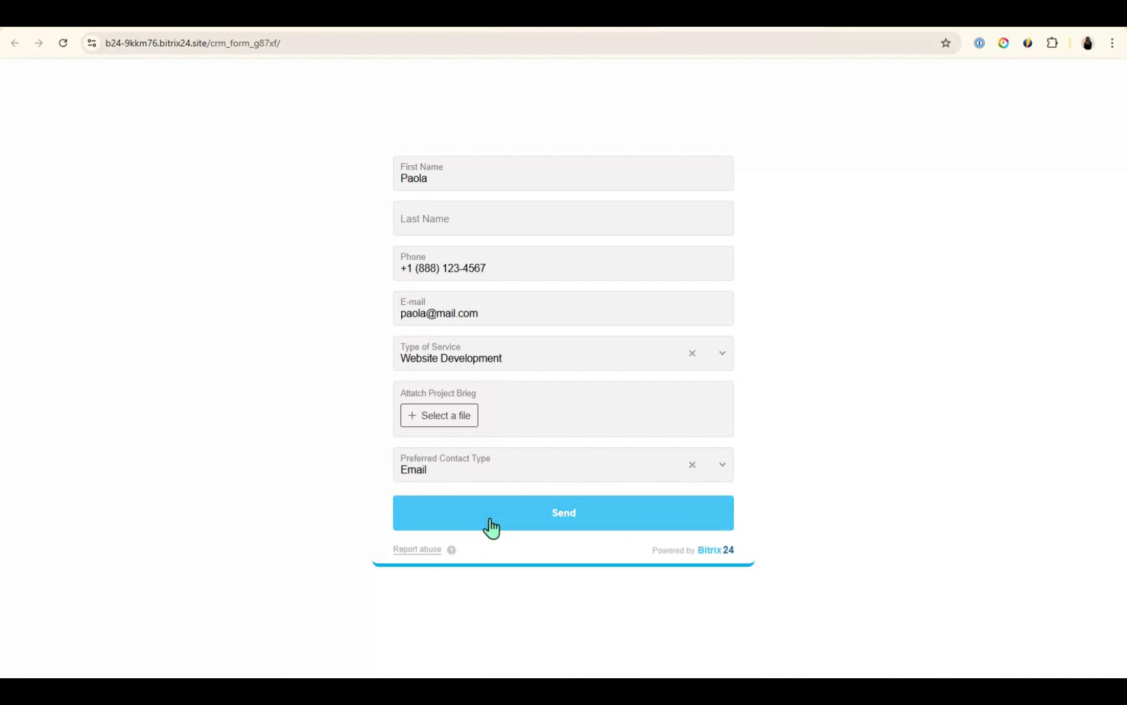
click(602, 476)
click(418, 503)
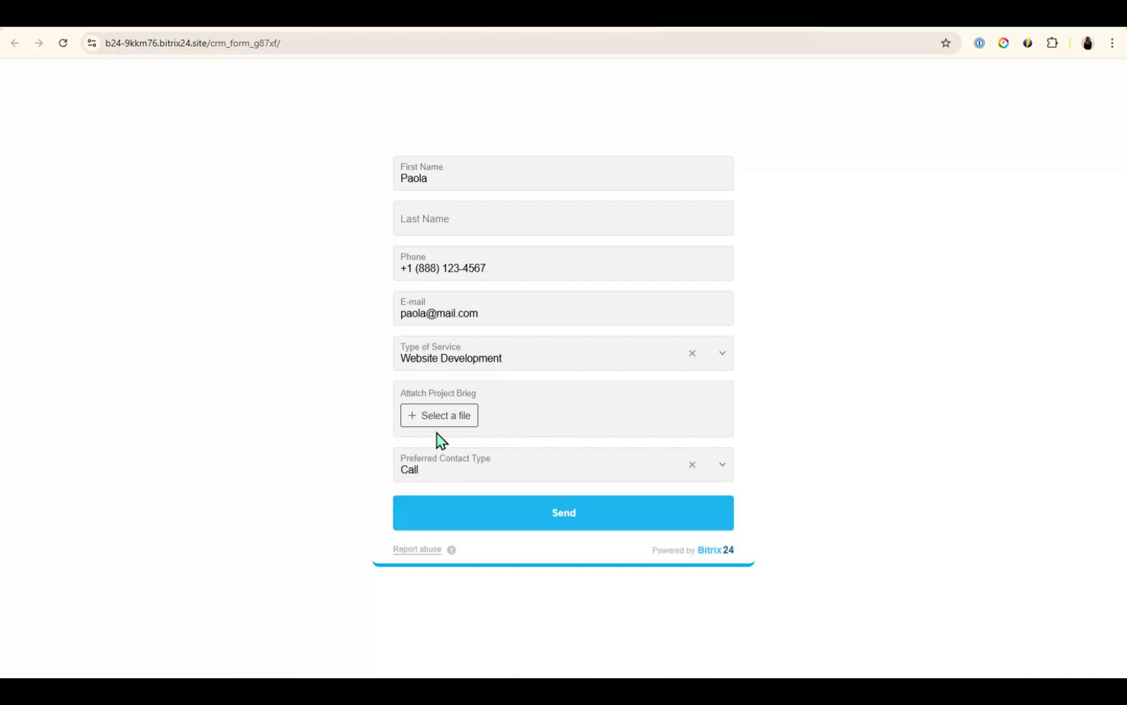
click(459, 462)
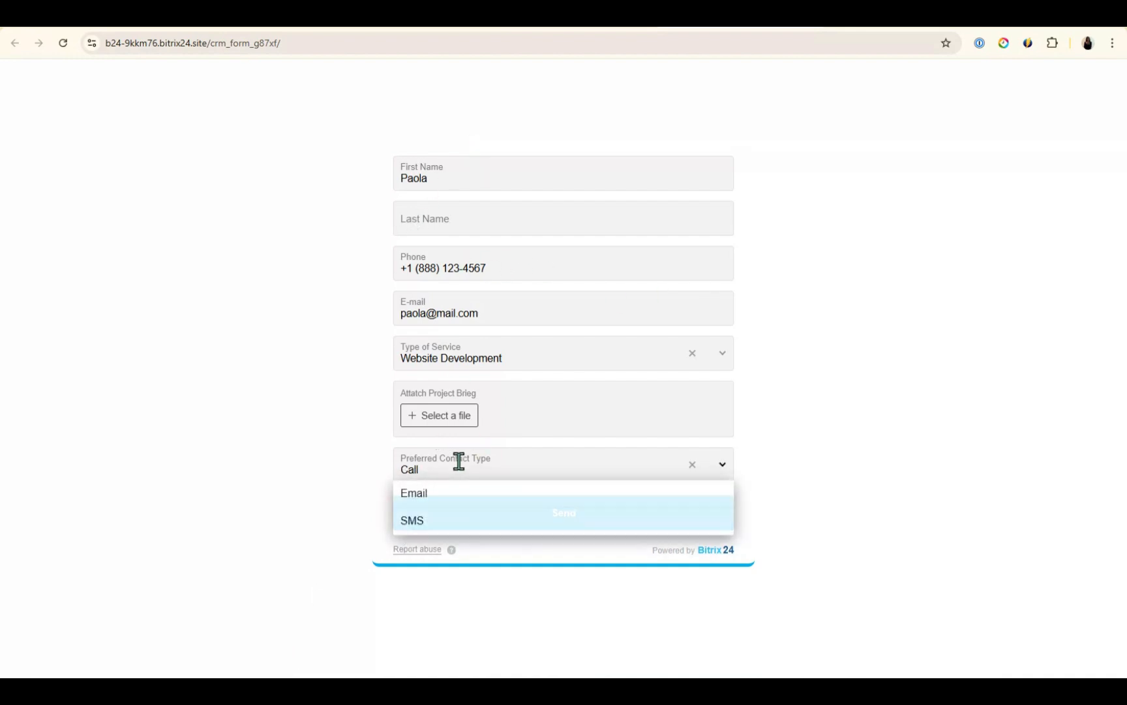
click(405, 529)
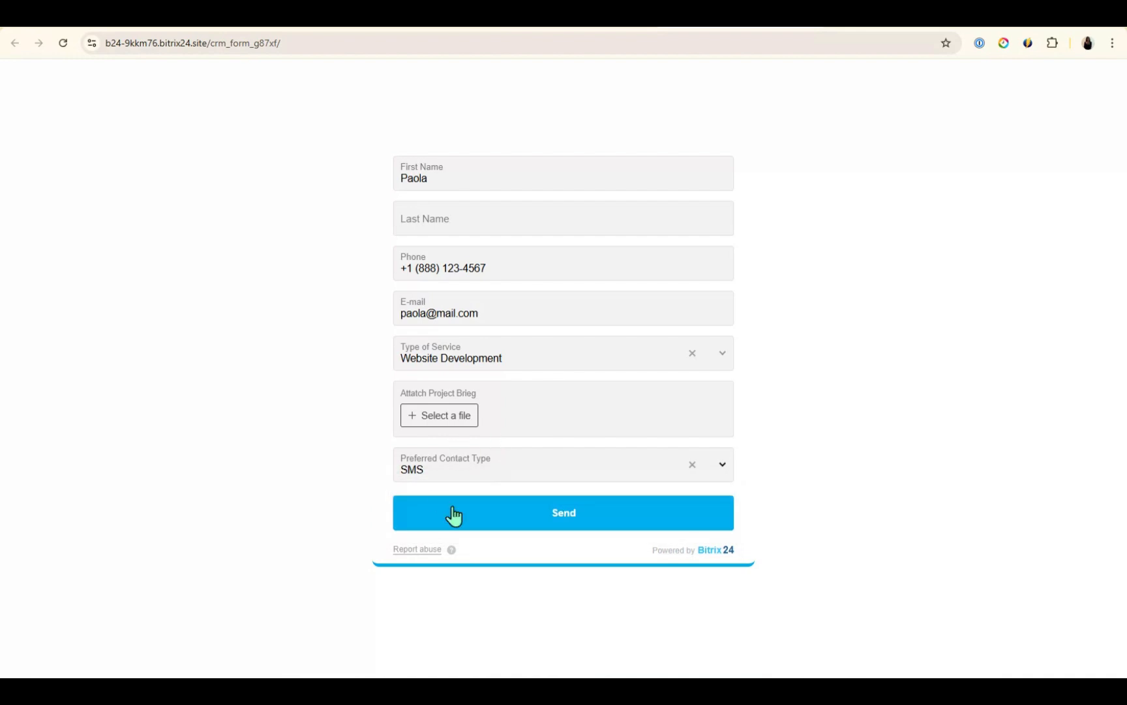
click(420, 471)
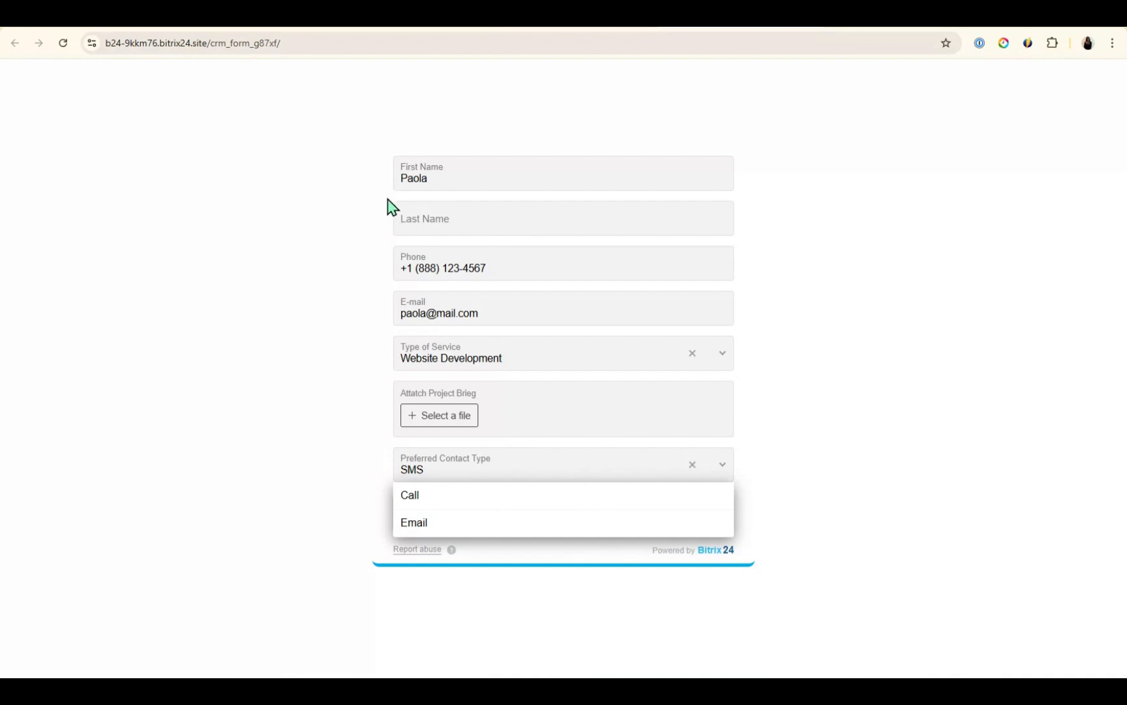
Choose Email as the preferred contact type and switch the type of service to CRM setup to test the published form's rule
click(462, 471)
click(455, 473)
click(430, 530)
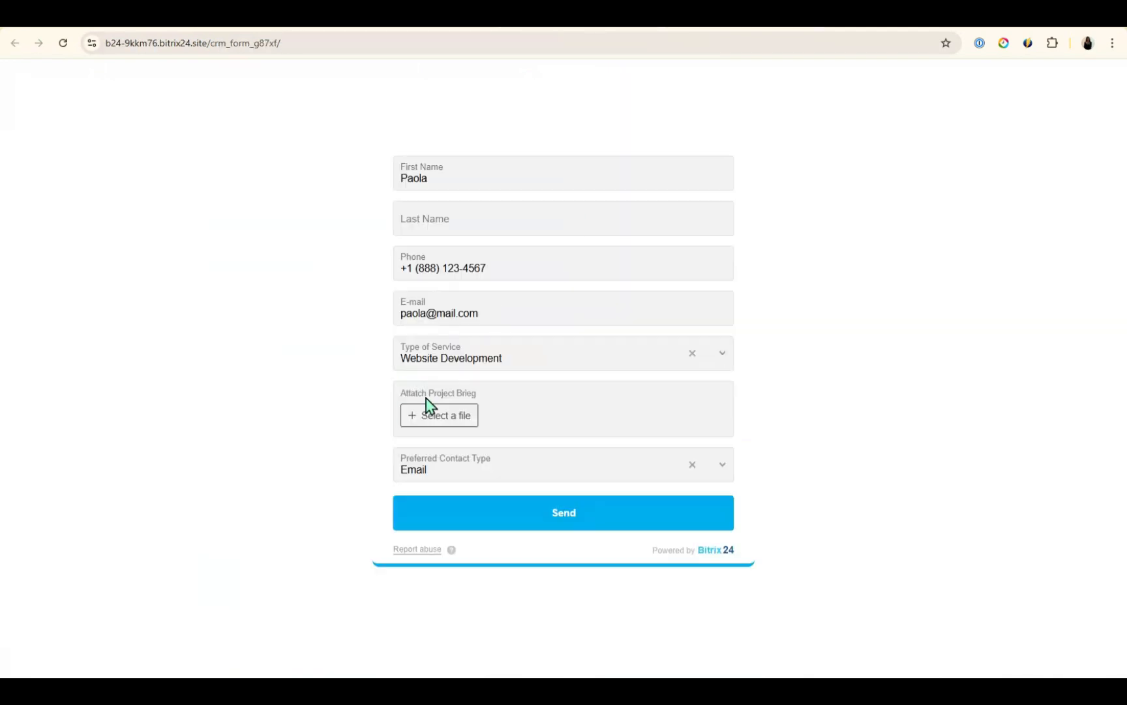
click(503, 458)
click(514, 356)
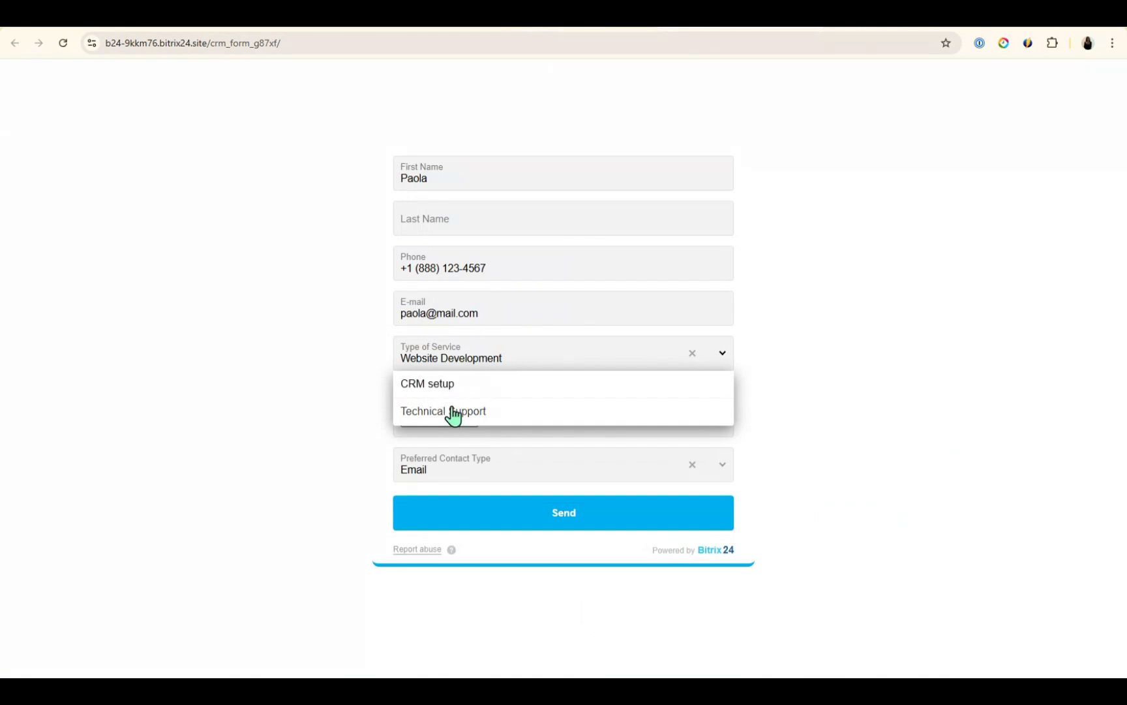
click(441, 385)
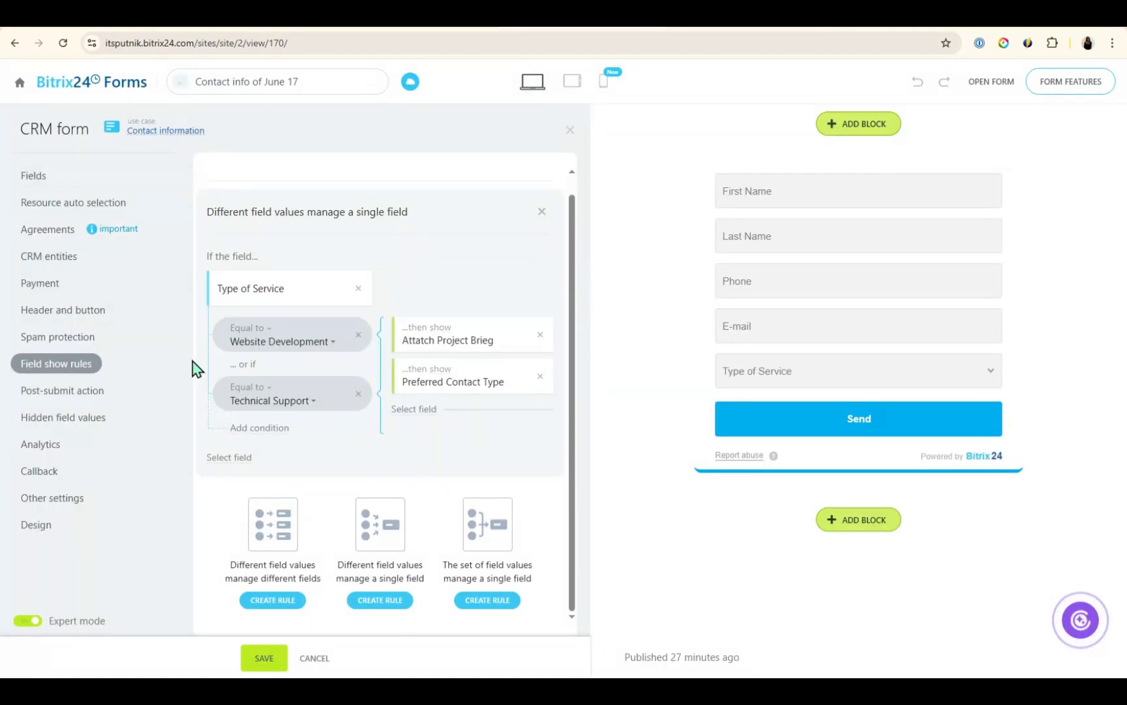
Return to the form editor's field list and add the lead field "Will your workshop be in person?", searching for "work"
click(42, 181)
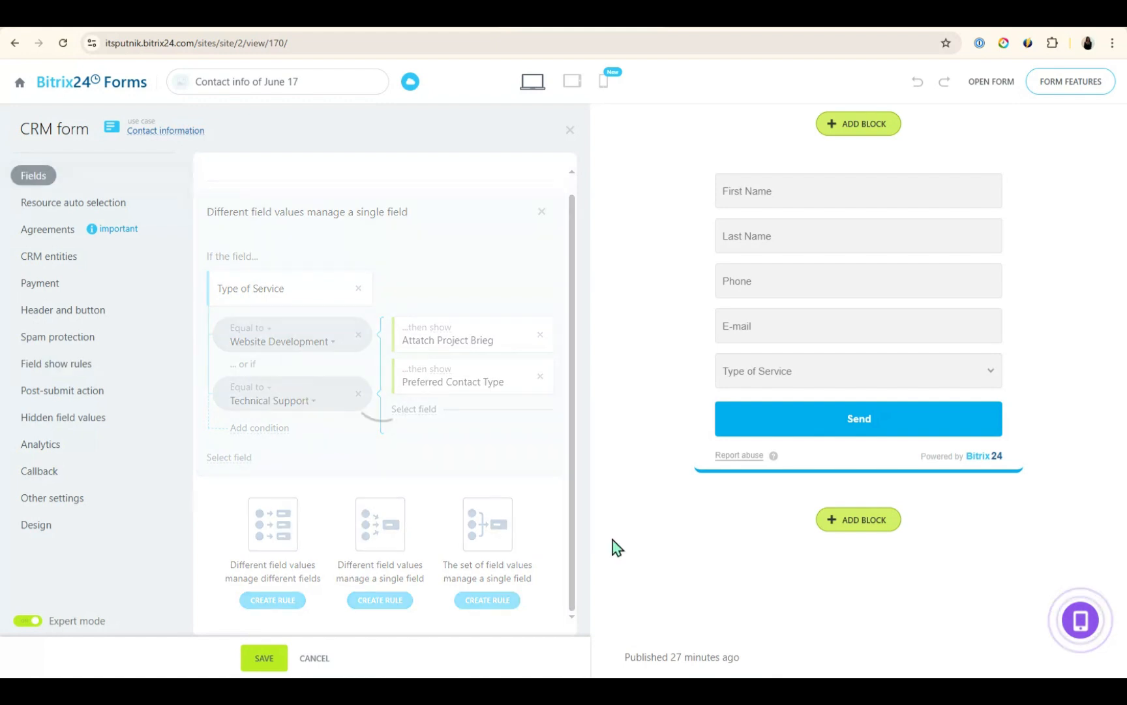
scroll(516, 483, down, 2)
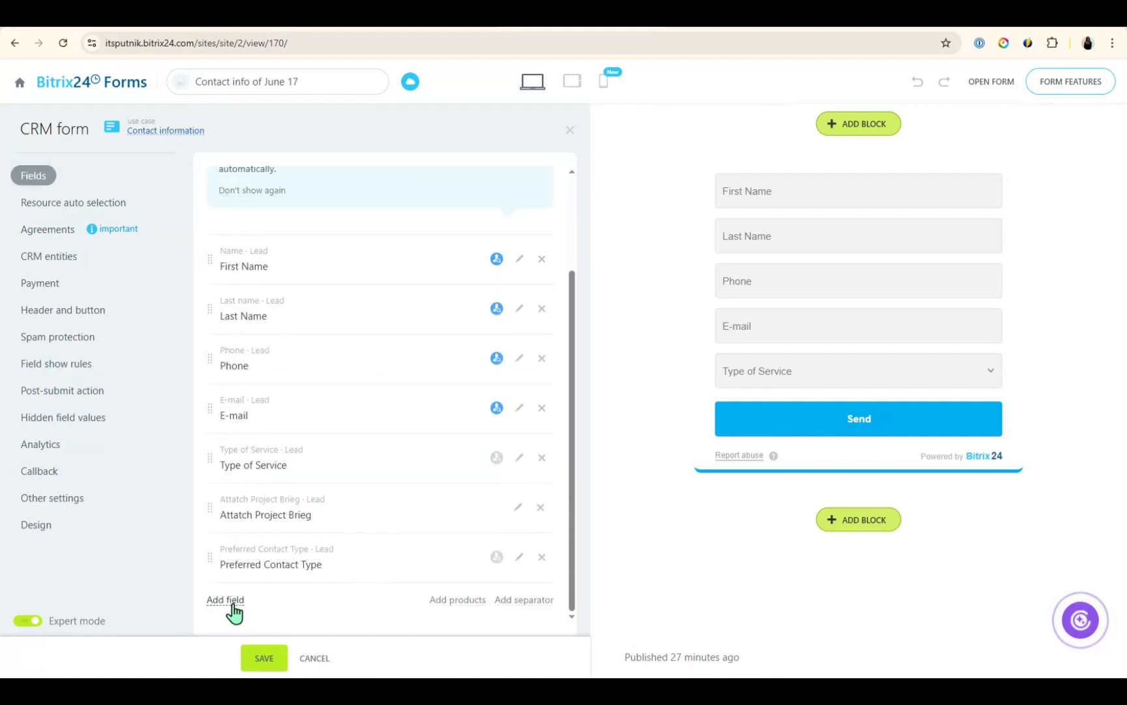
click(234, 602)
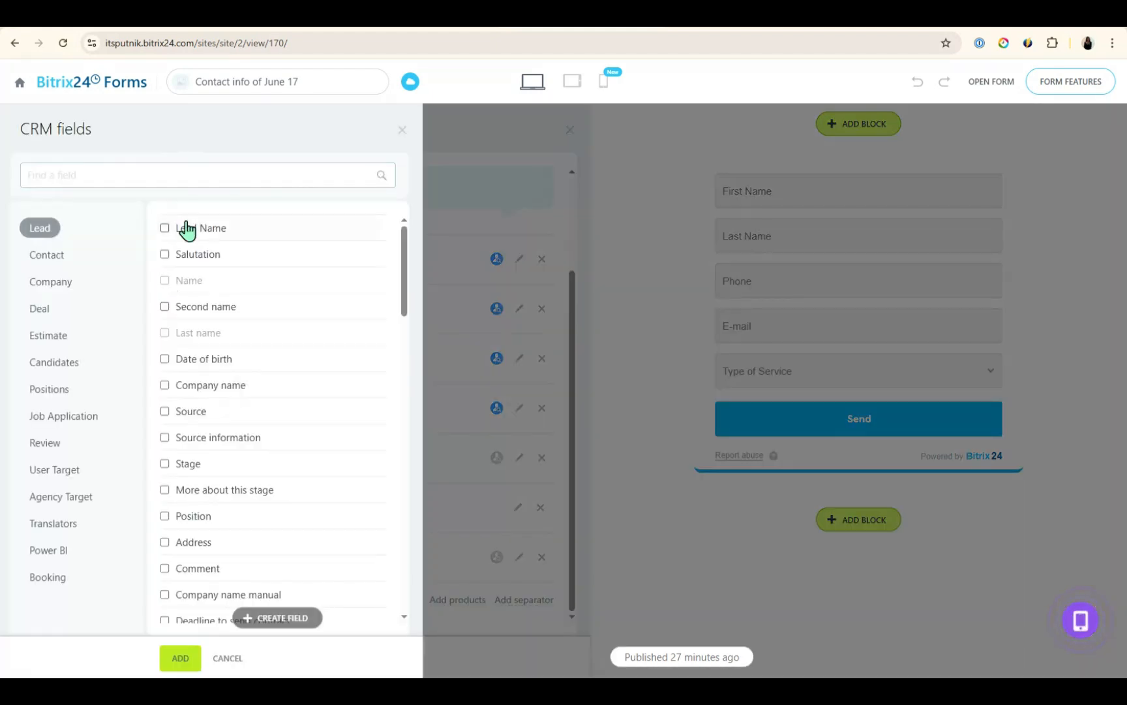
click(165, 179)
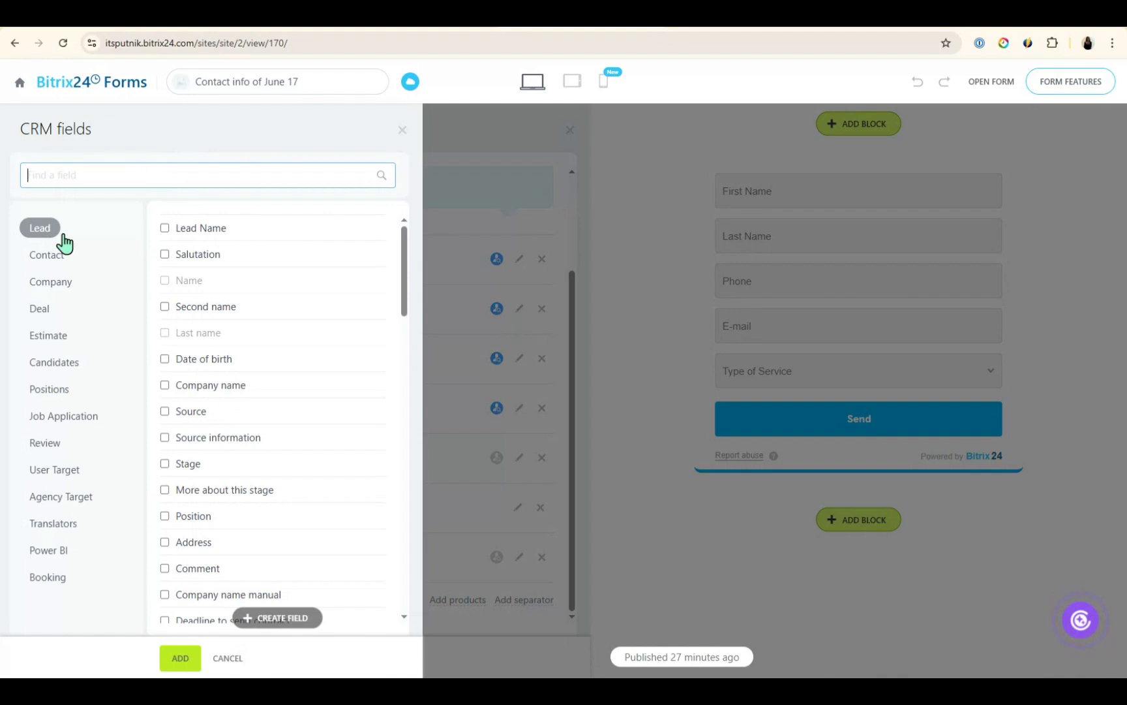
text(work)
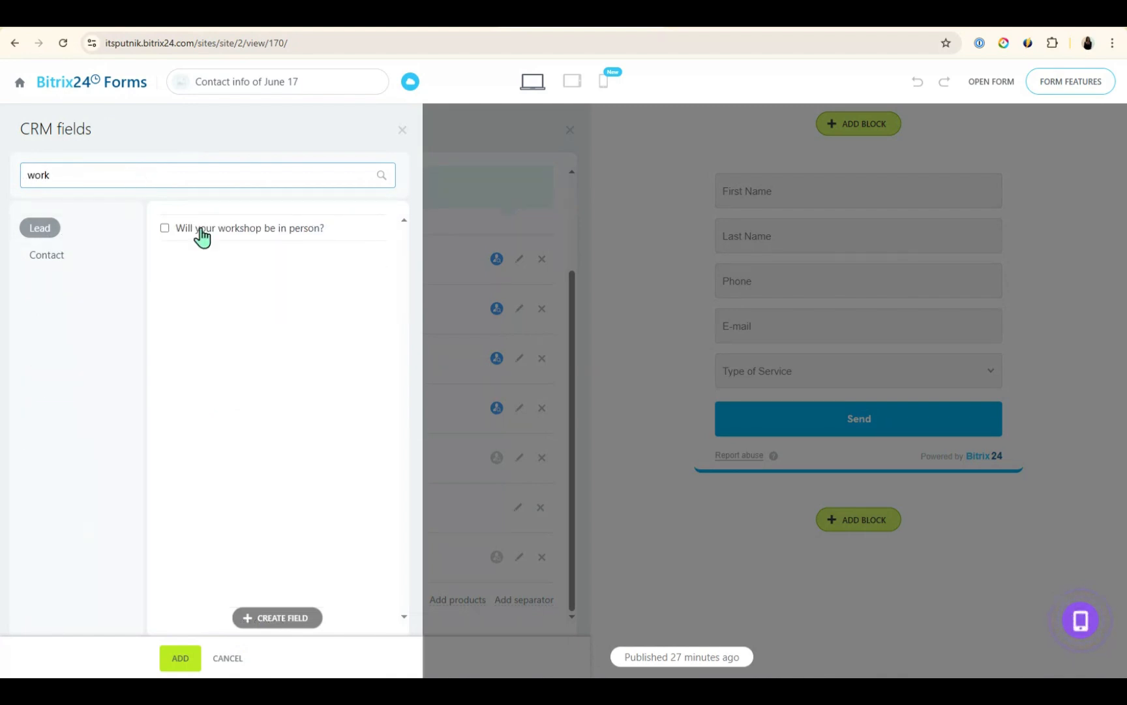
click(202, 232)
click(181, 660)
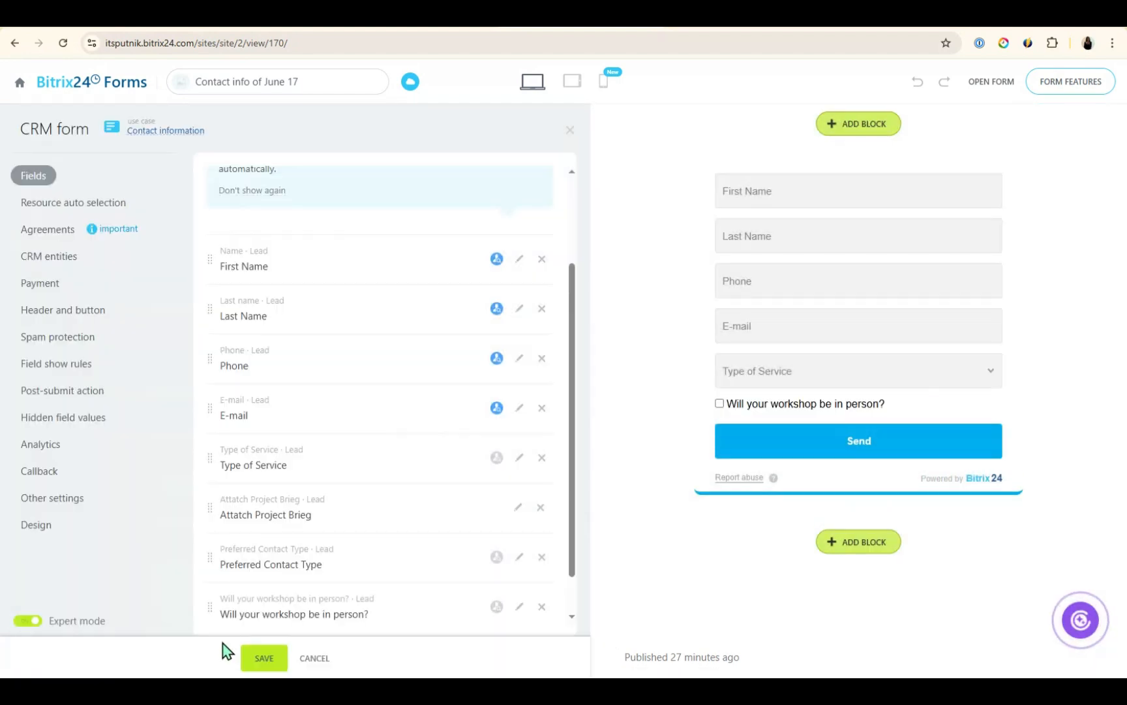
Search the CRM lead fields for "ci" and add City of Attendance to the form
scroll(231, 599, down, 2)
click(221, 602)
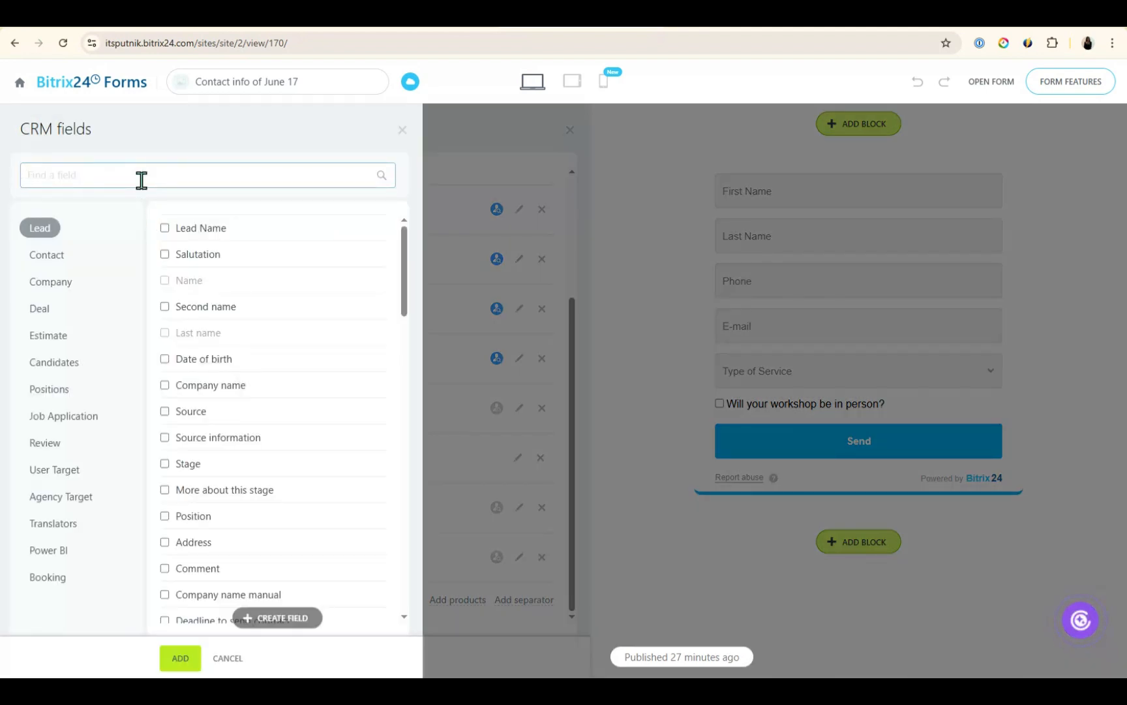
text(ci)
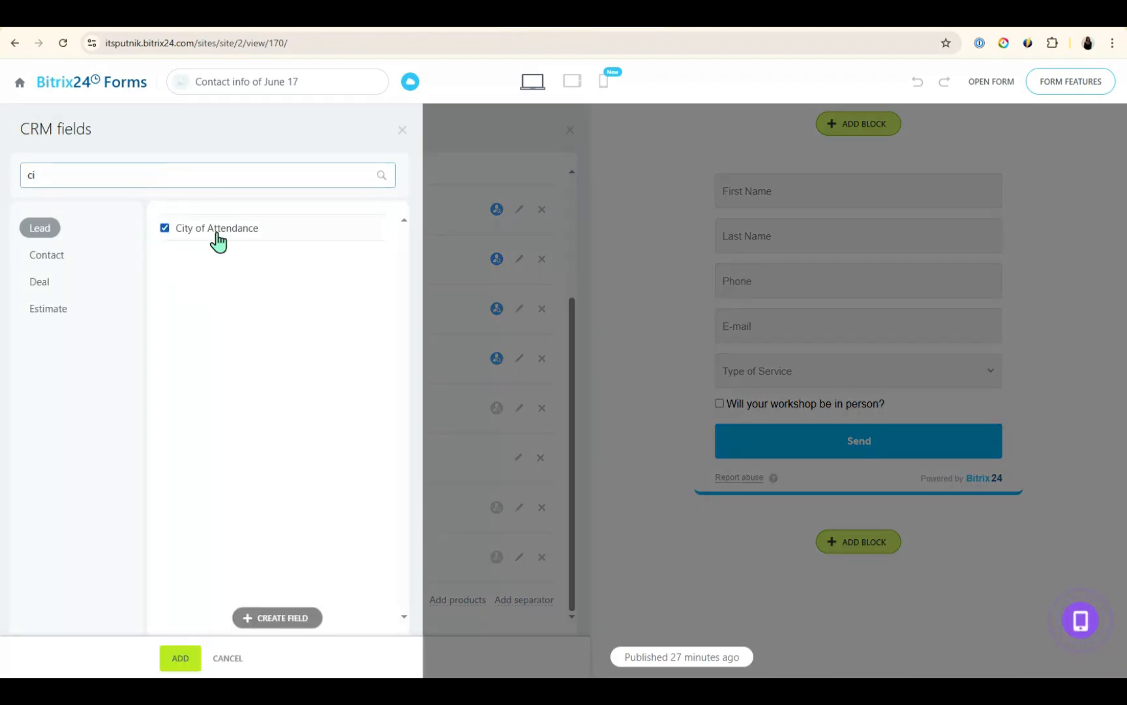
click(193, 661)
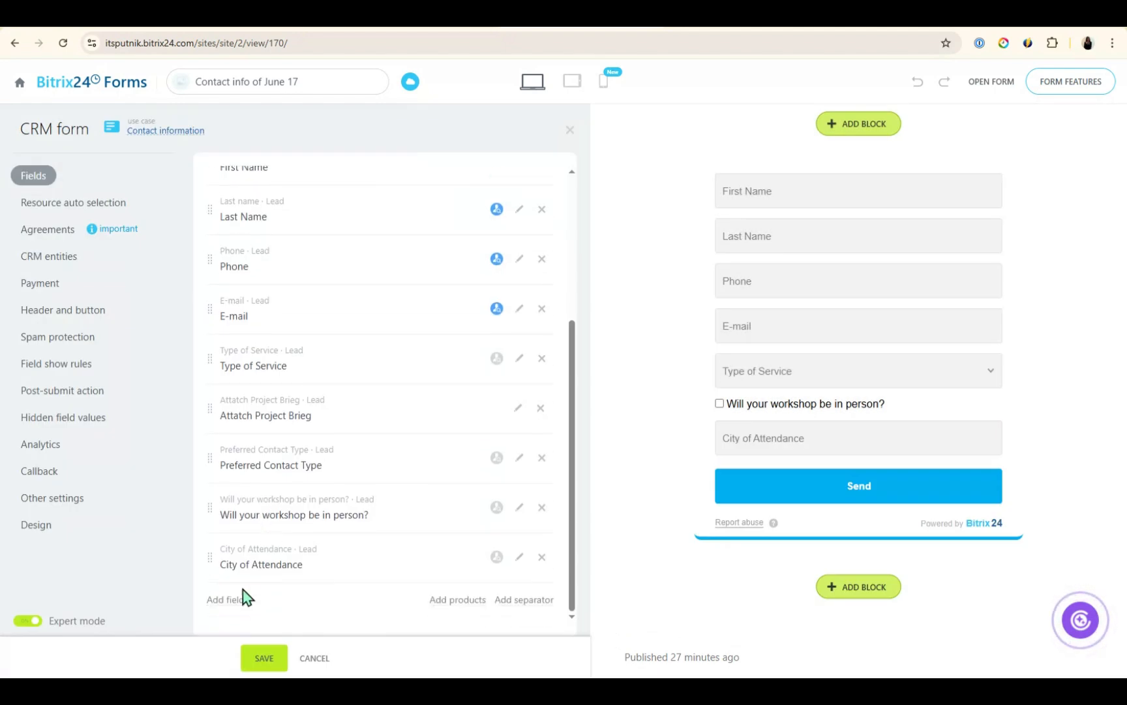
Search the CRM lead fields for "time" and add Airport pick up time to the form
click(222, 601)
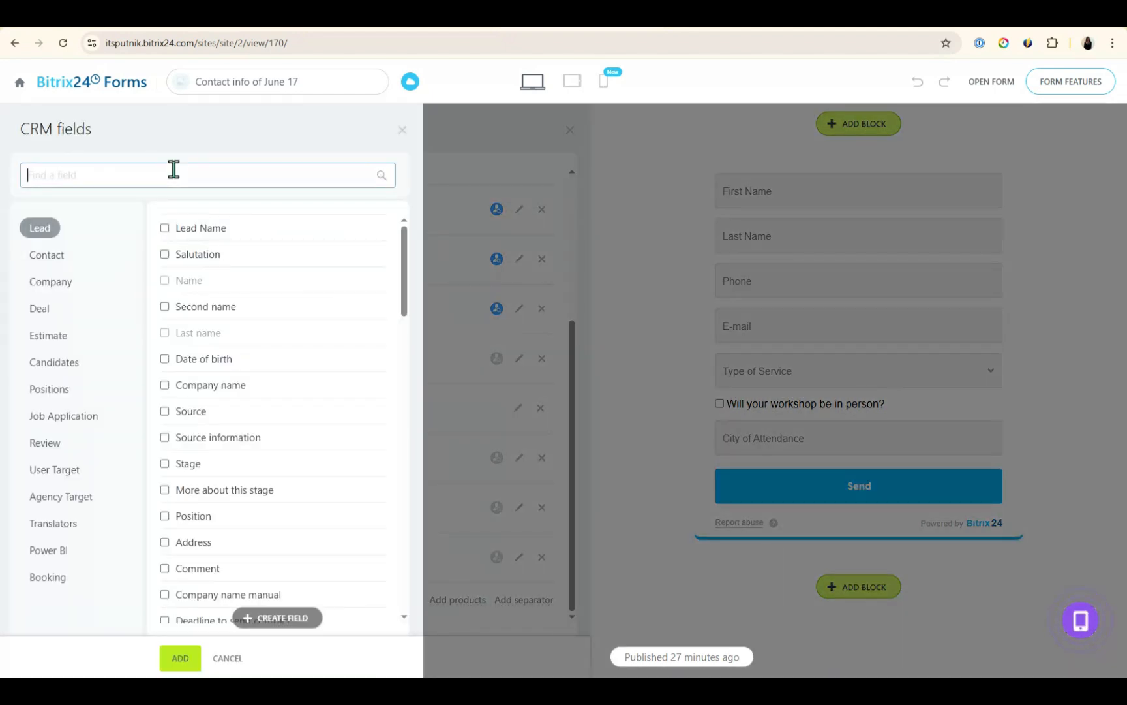
text(time)
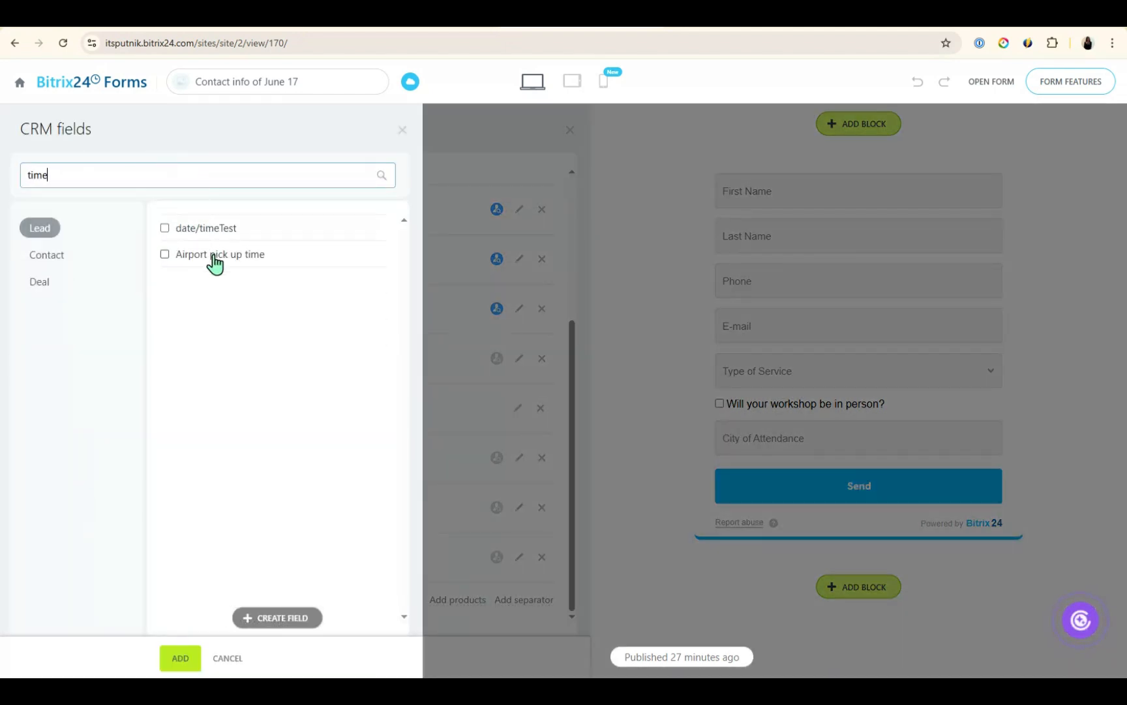
click(215, 254)
click(186, 668)
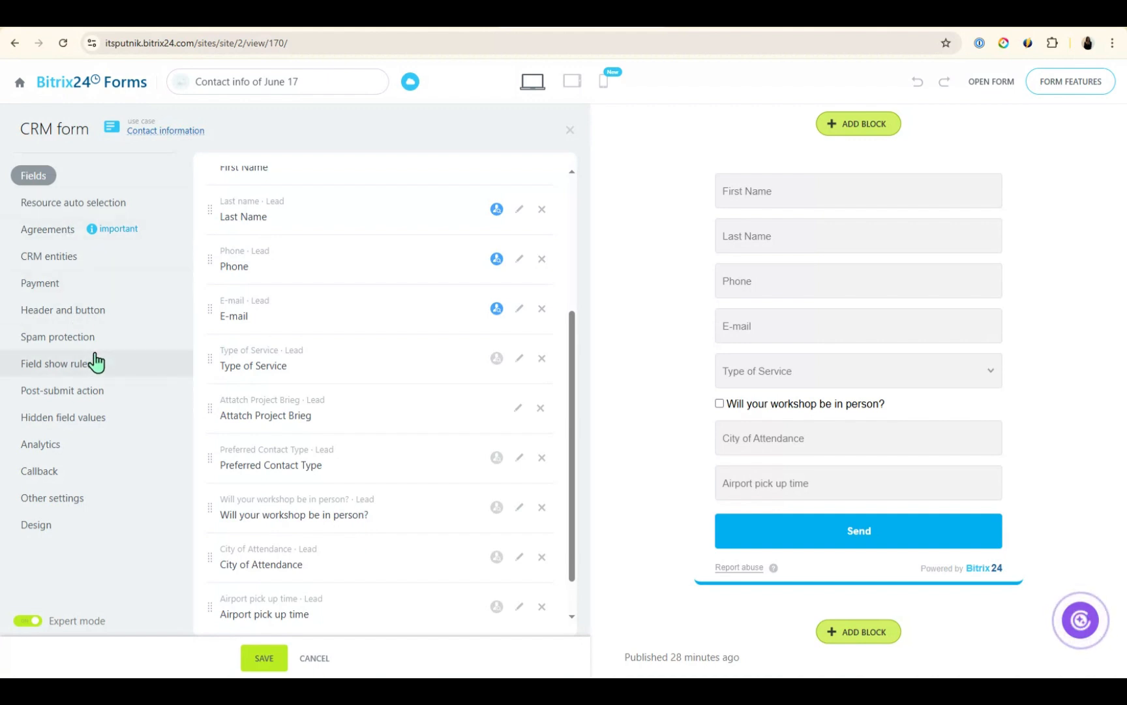
Create a field show rule of type "The set of field values manage a single field" based on "Will your workshop be in person?"
click(94, 374)
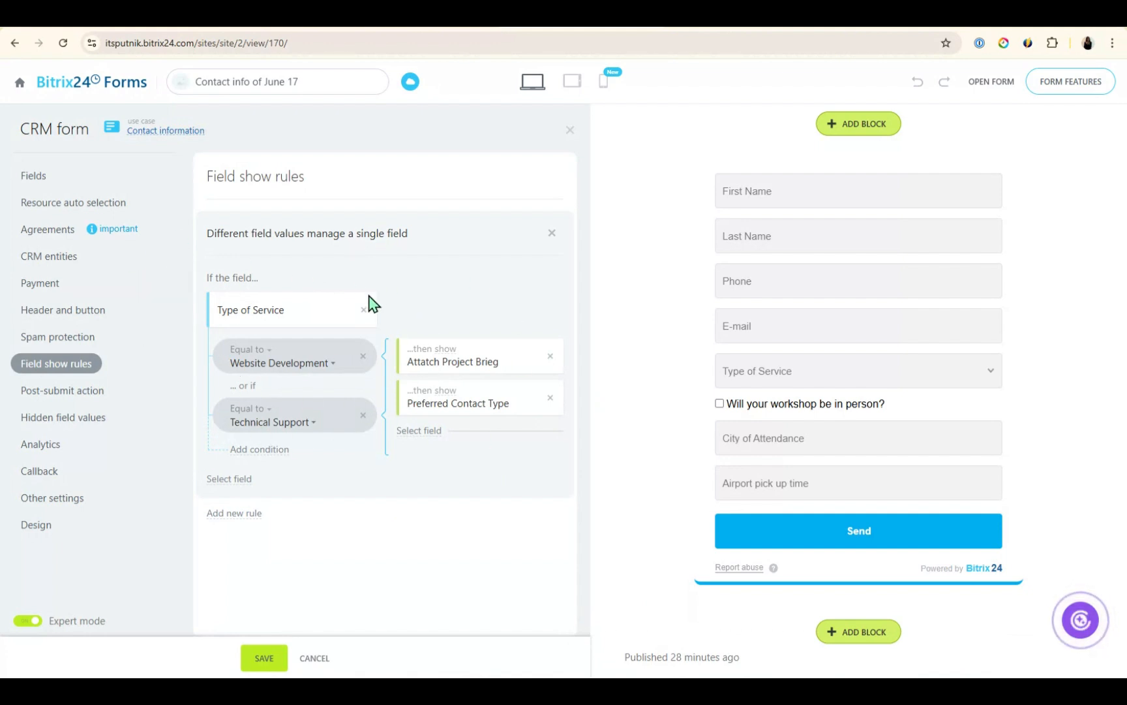
click(230, 515)
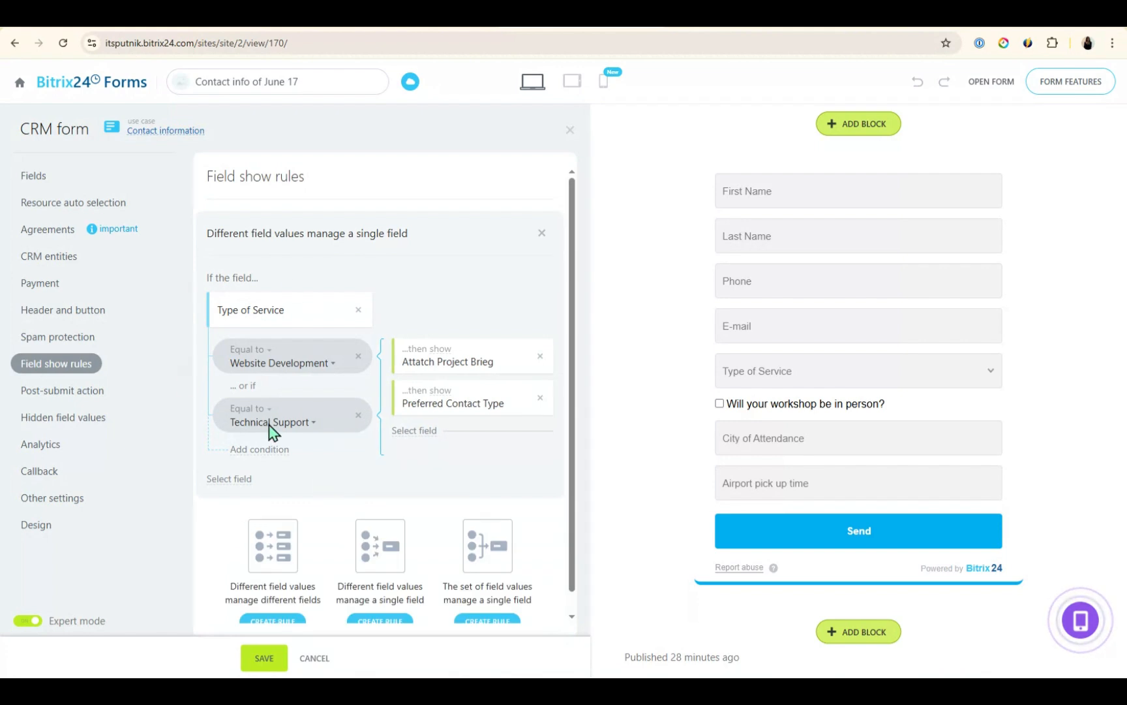
scroll(392, 377, down, 1)
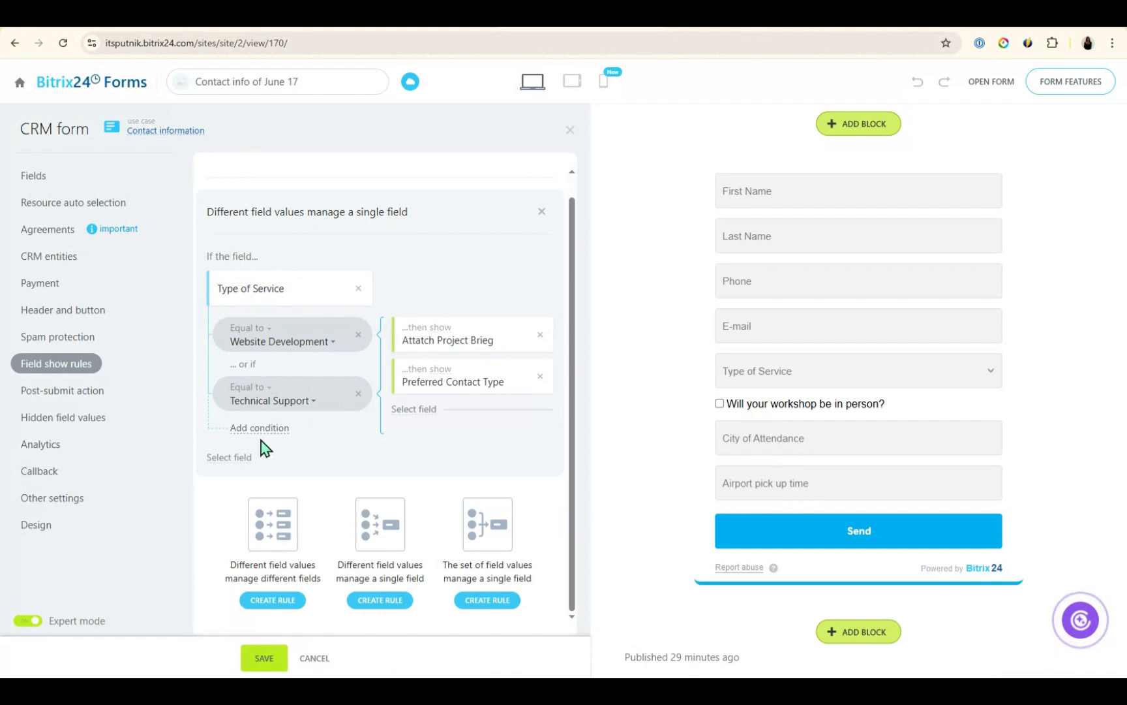
click(505, 612)
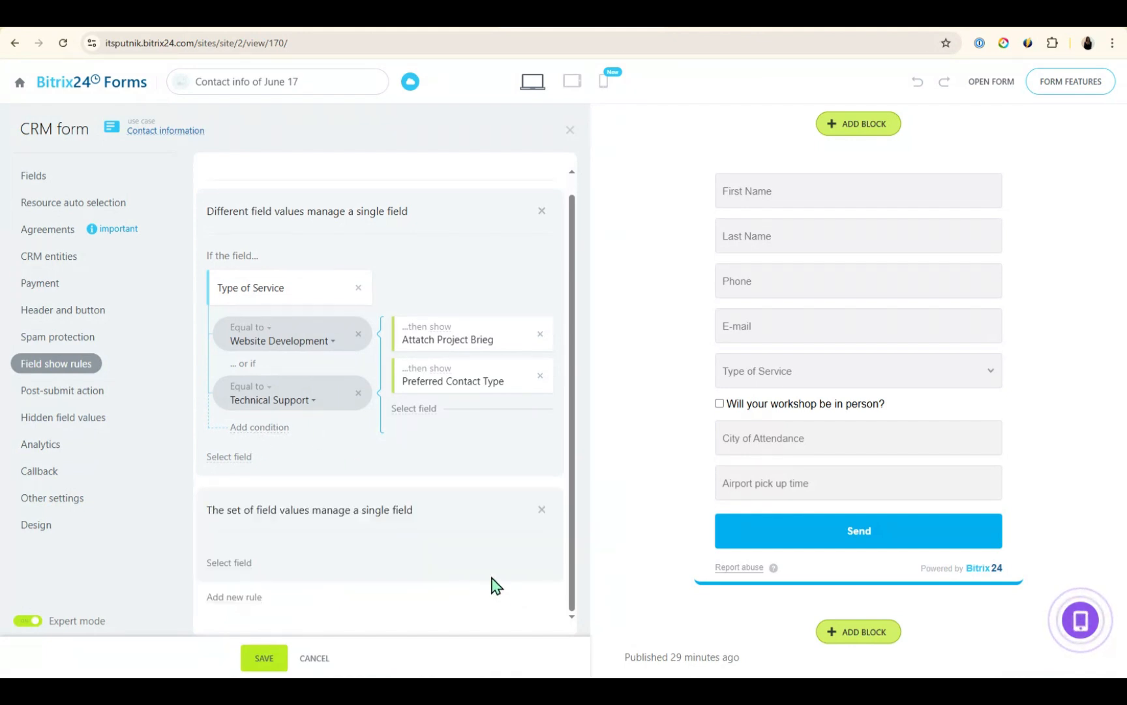
click(235, 564)
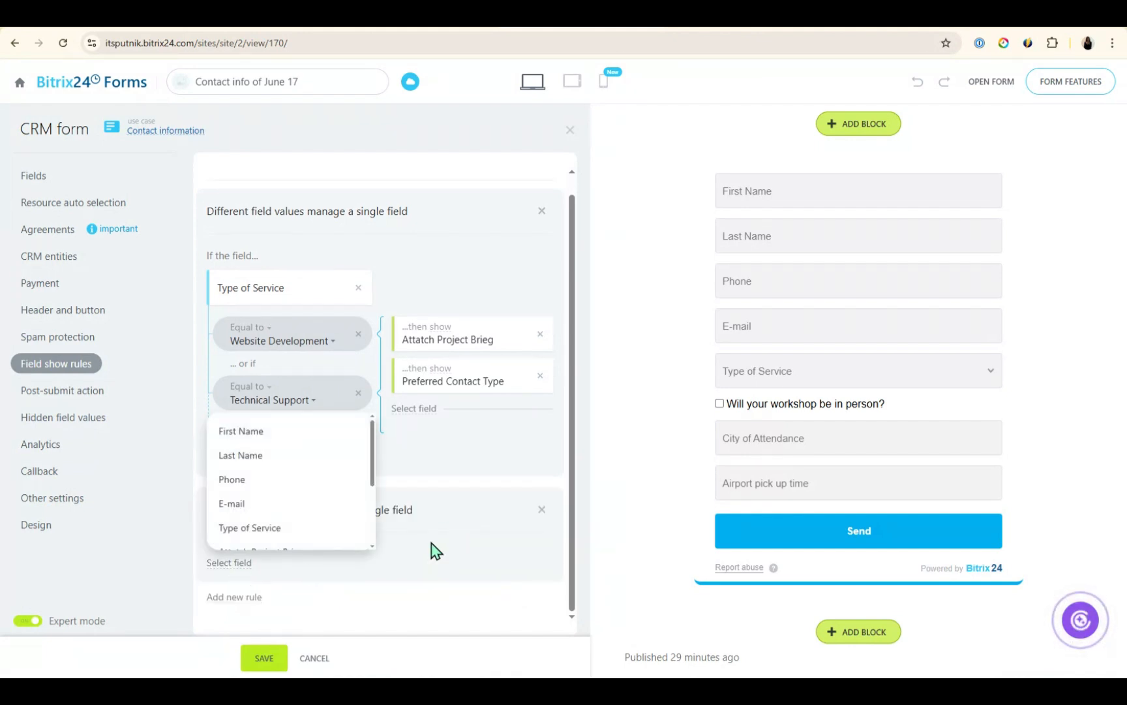
scroll(297, 485, down, 3)
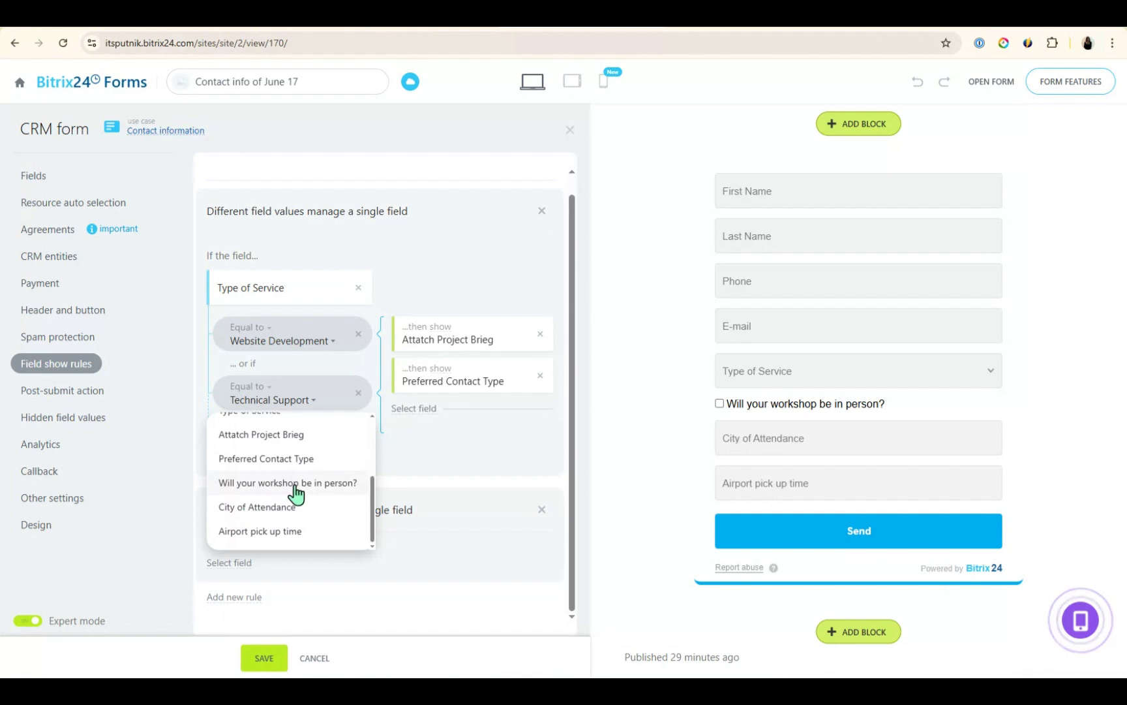
click(295, 483)
scroll(415, 548, down, 2)
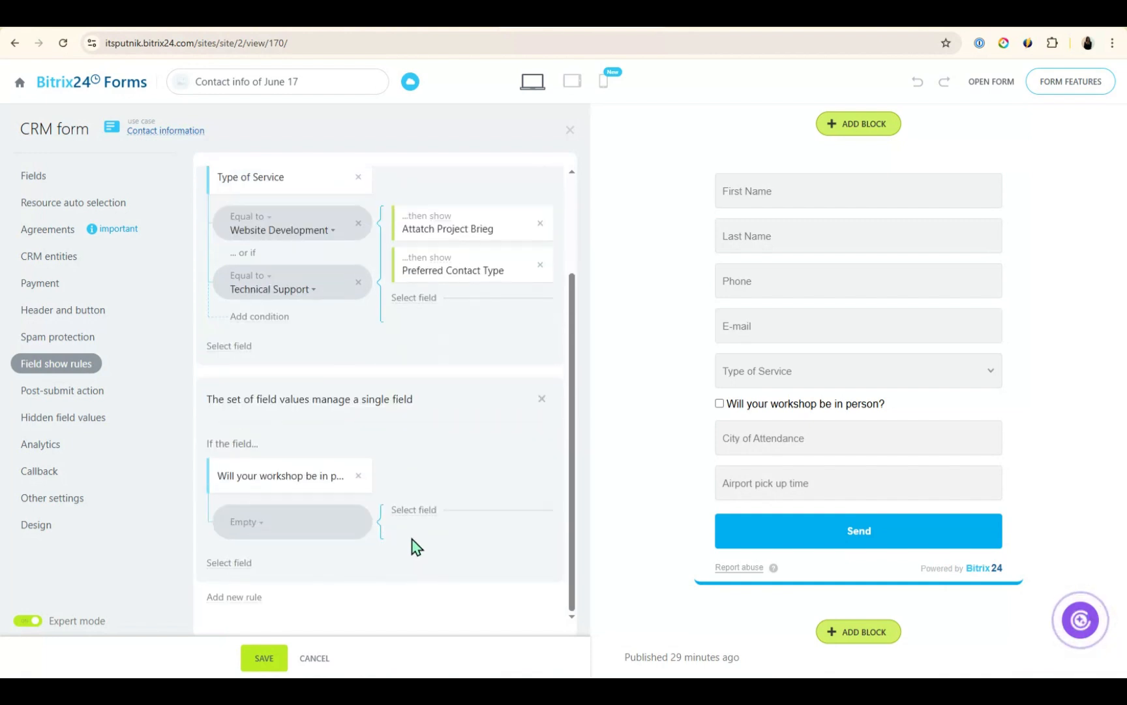
Set the workshop condition to Not empty and make the rule show Airport pick up time
click(235, 526)
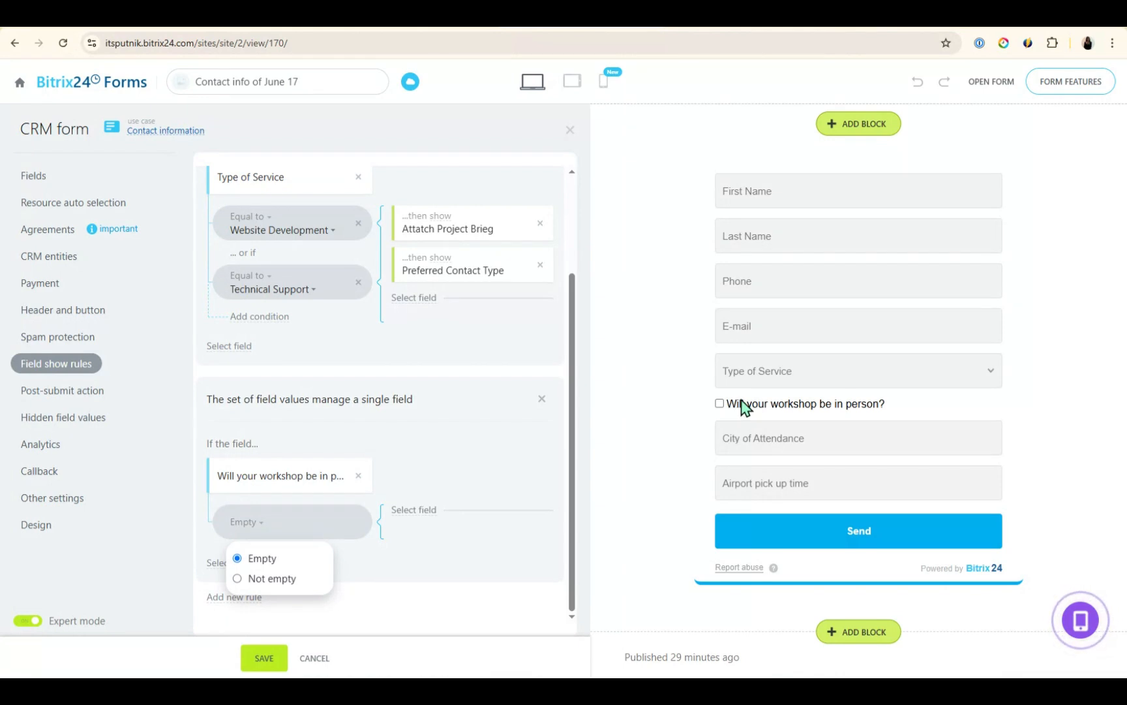
click(267, 583)
click(406, 513)
scroll(456, 603, down, 2)
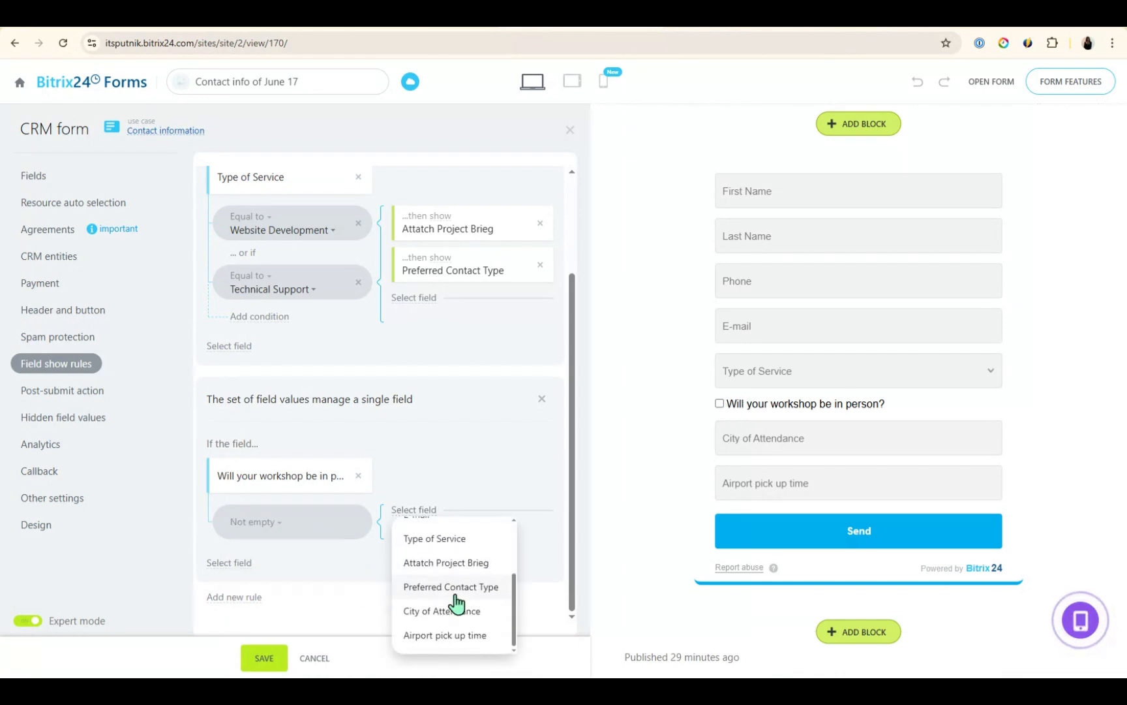
click(447, 636)
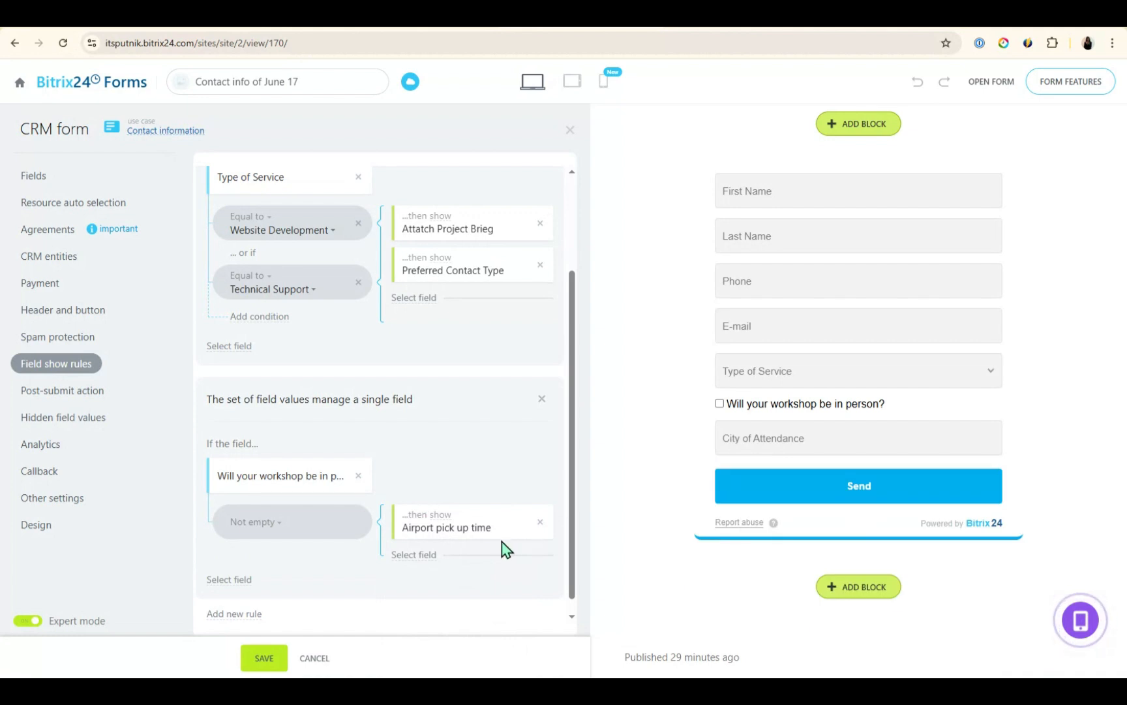
Add City of Attendance as a second condition field in the Airport pick up time rule
scroll(502, 550, down, 1)
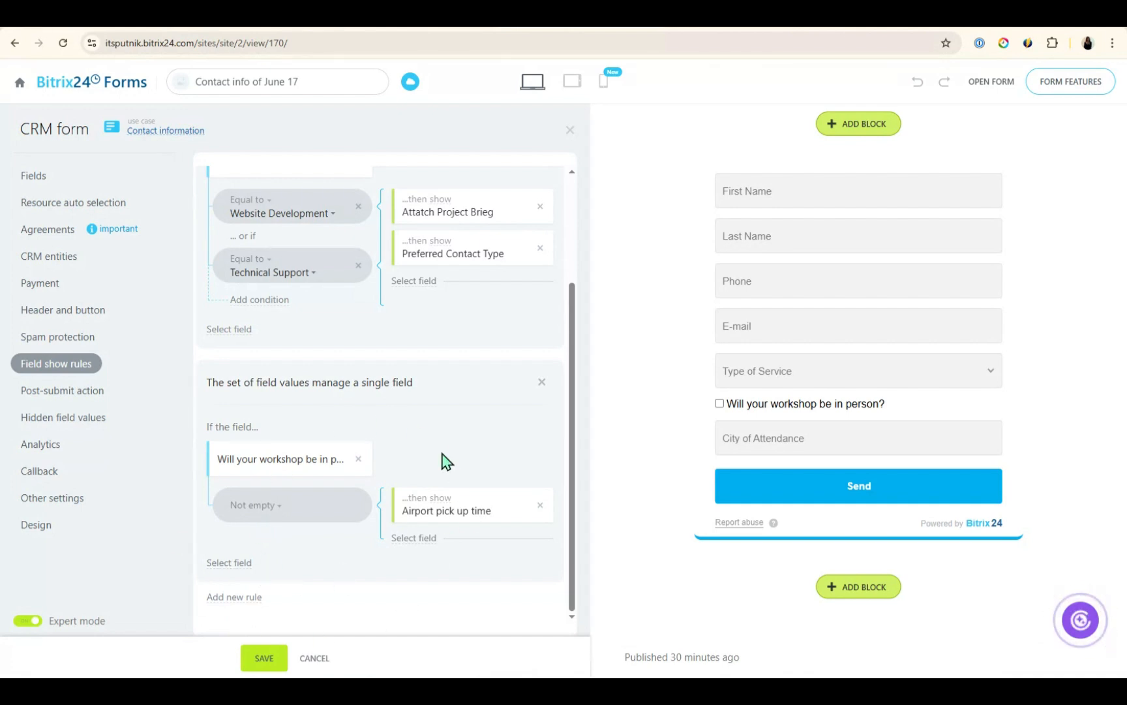
click(225, 564)
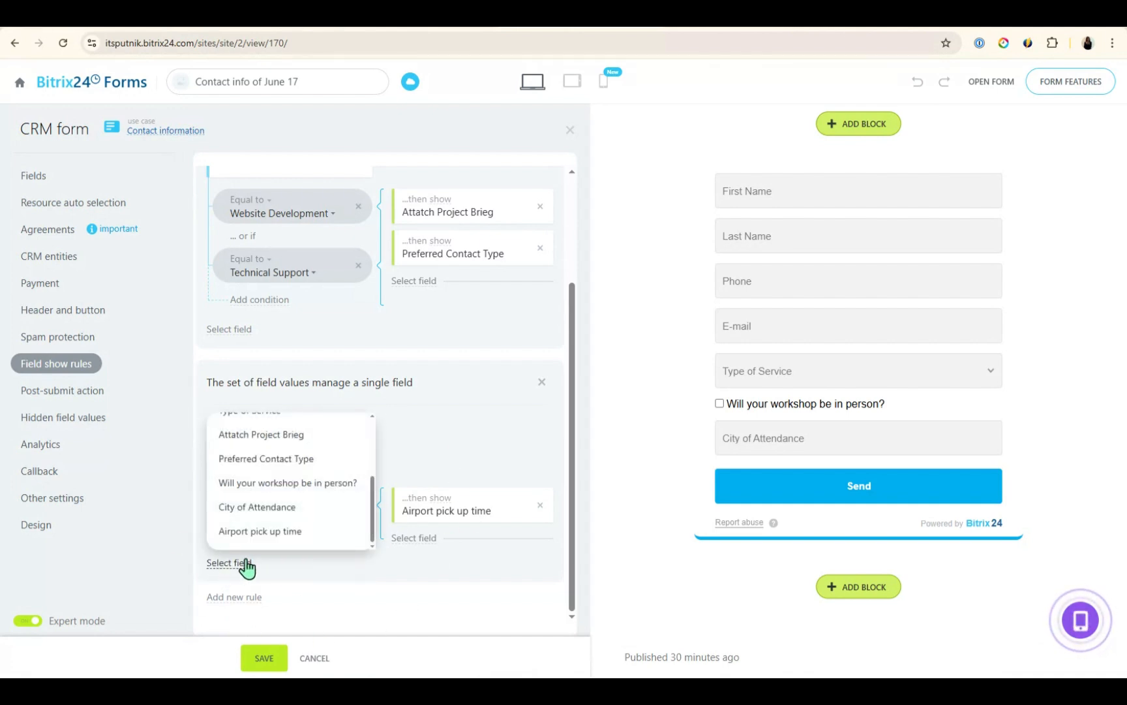
click(235, 507)
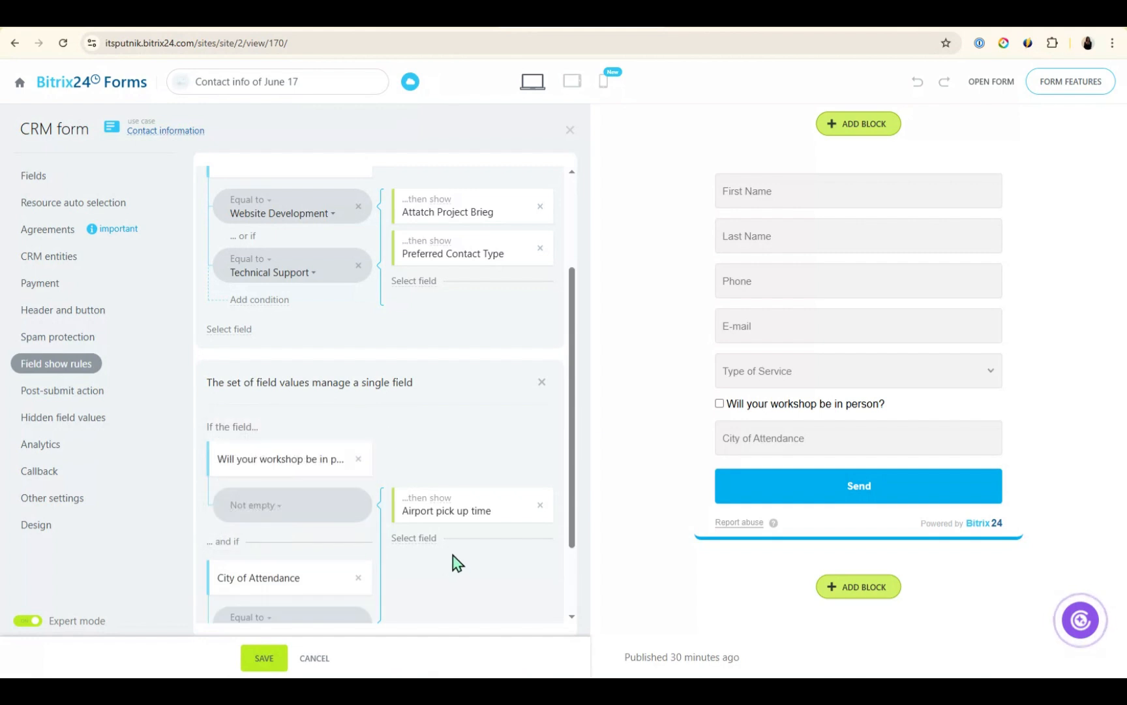
scroll(316, 524, down, 2)
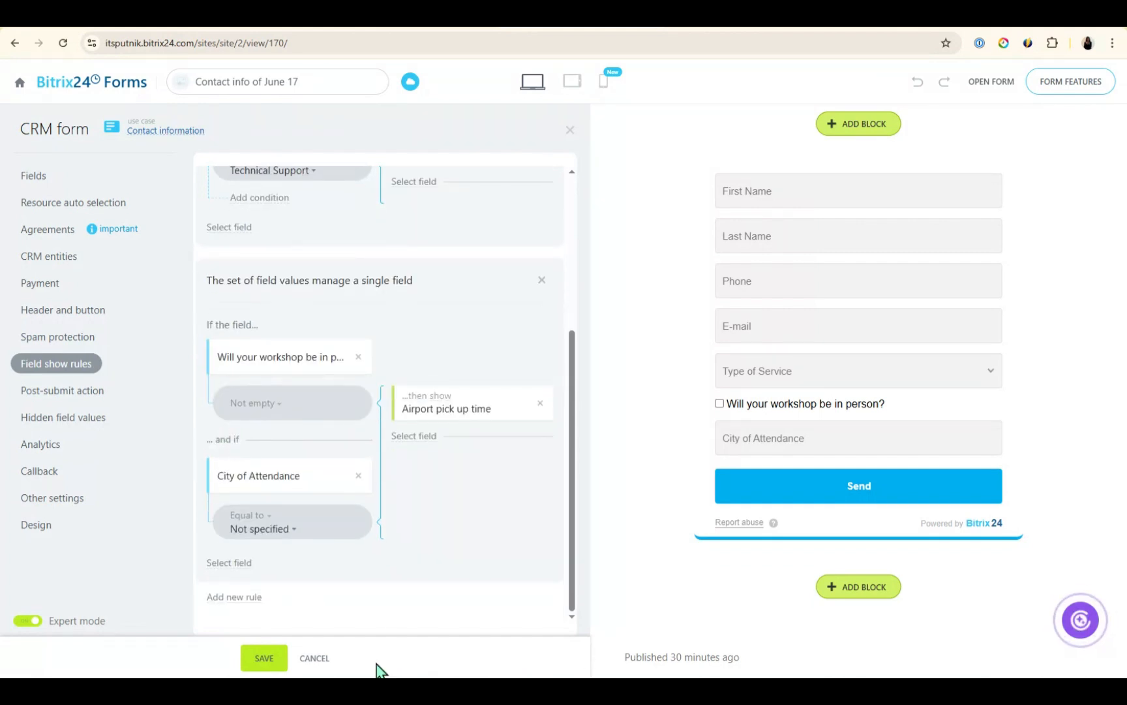
Create another rule of type "Different field values manage different fields" based on "Will your workshop be in person?"
click(251, 610)
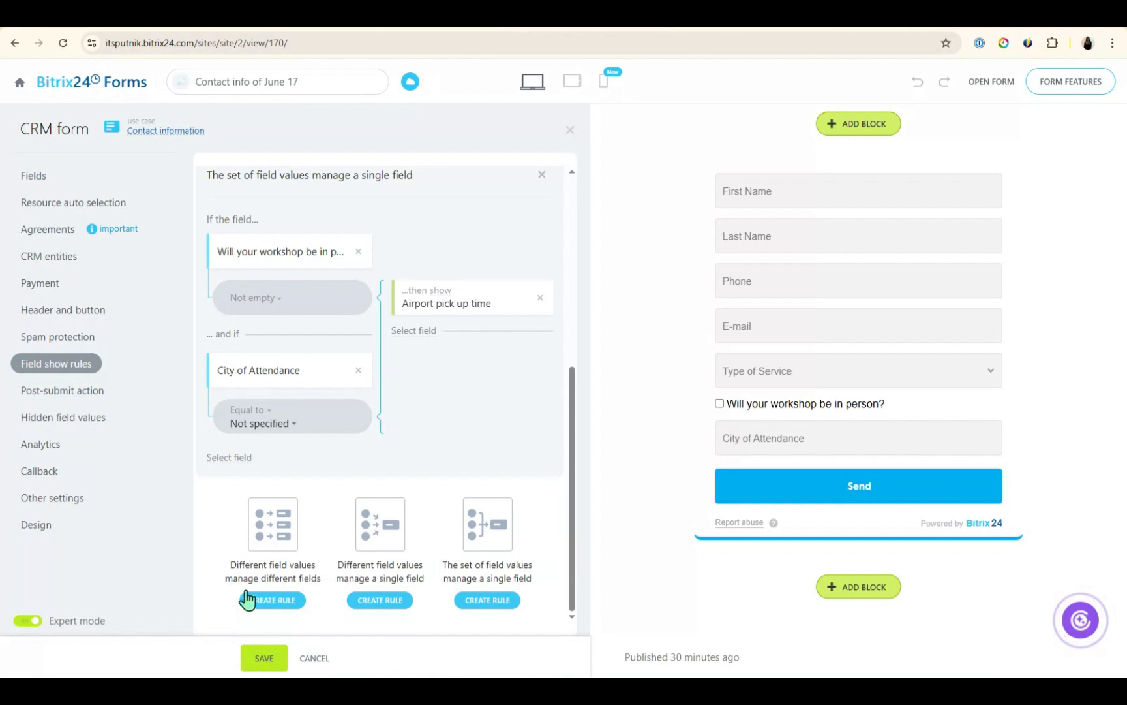
click(261, 602)
click(248, 565)
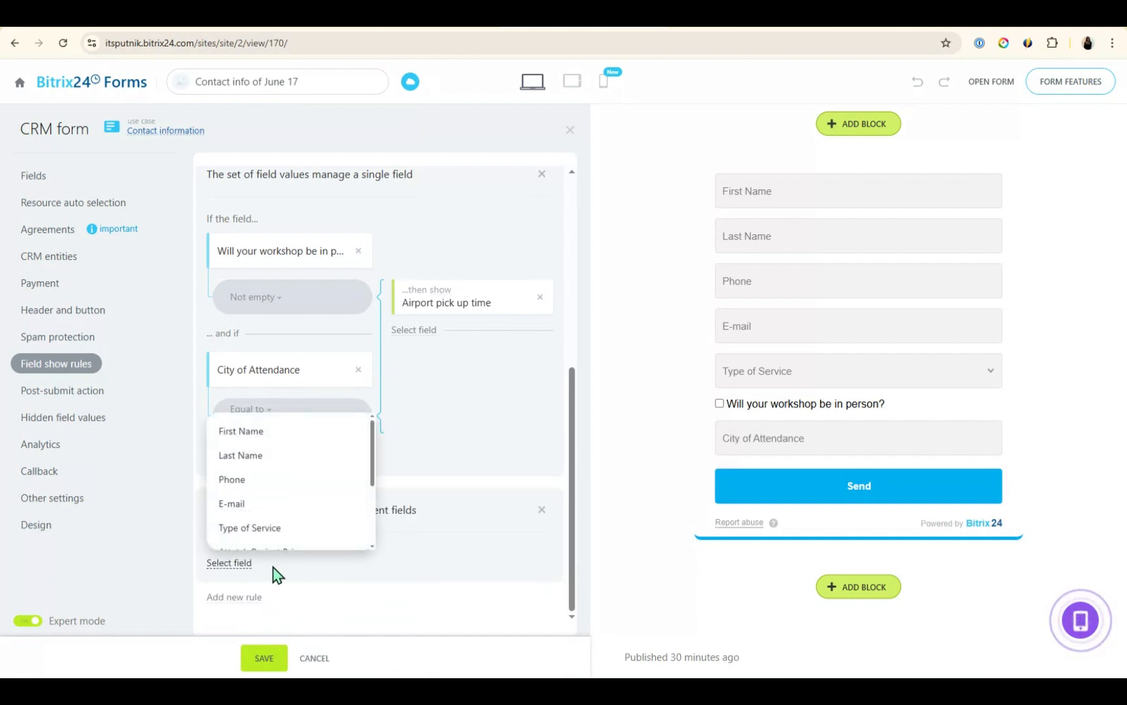
scroll(271, 470, down, 3)
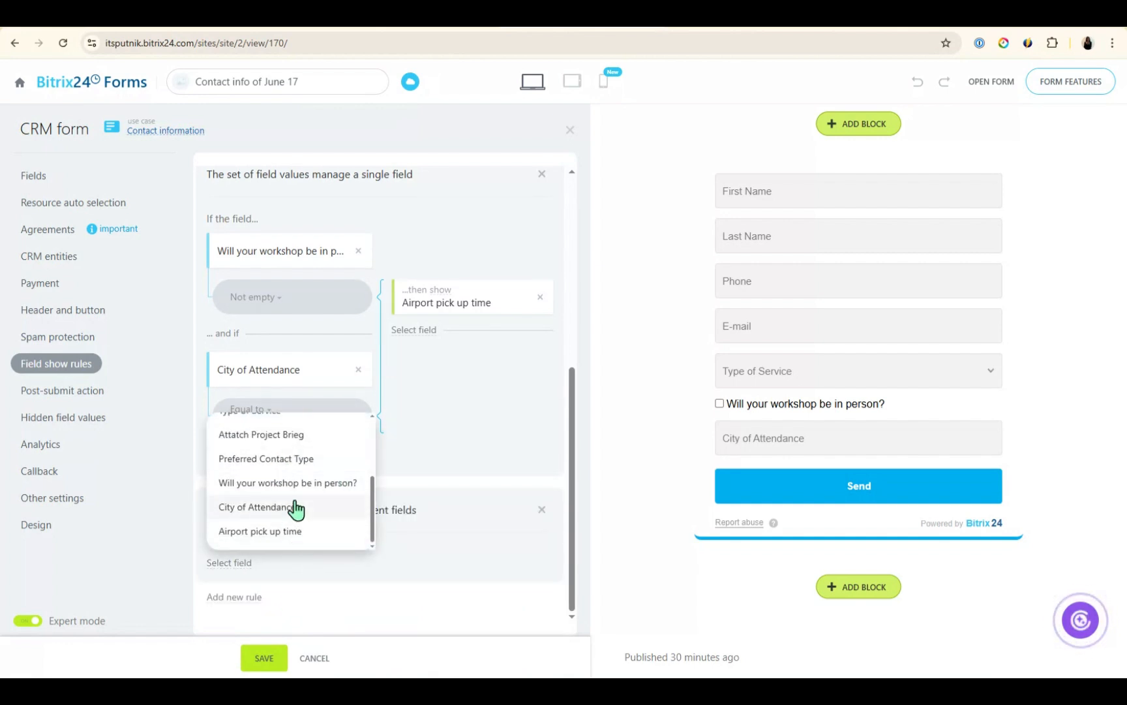
click(272, 484)
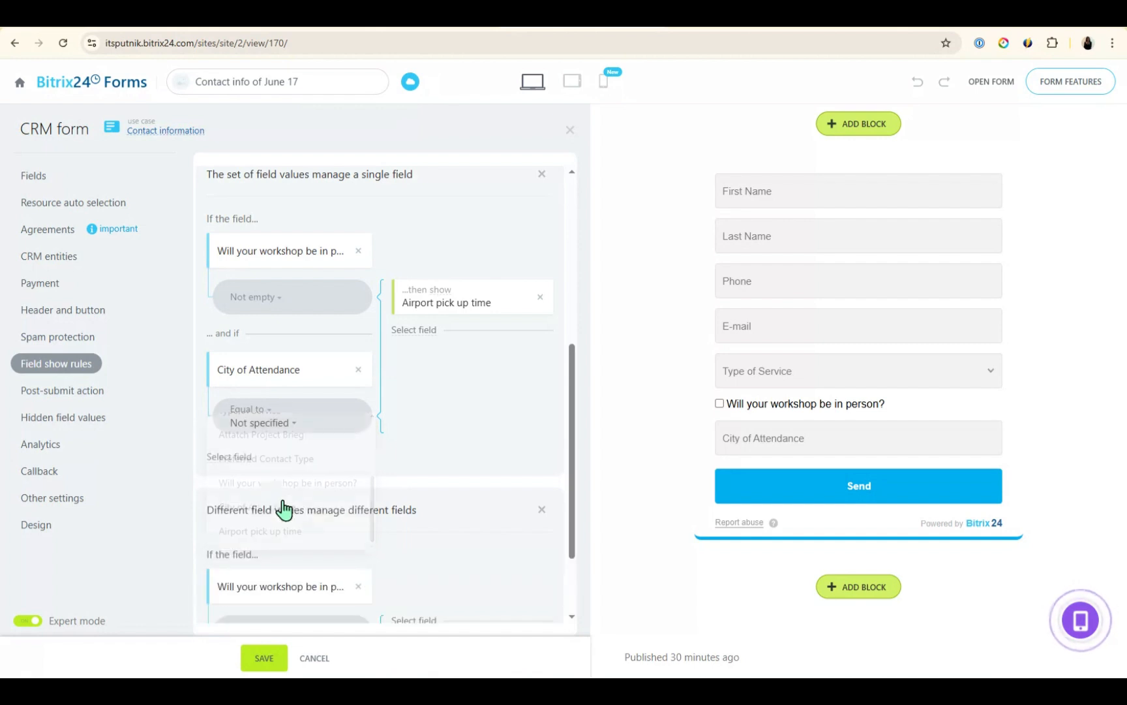
Set the workshop condition in the "Different field values manage different fields" rule to Not empty and make it show Airport pick up time
scroll(455, 604, down, 2)
click(285, 529)
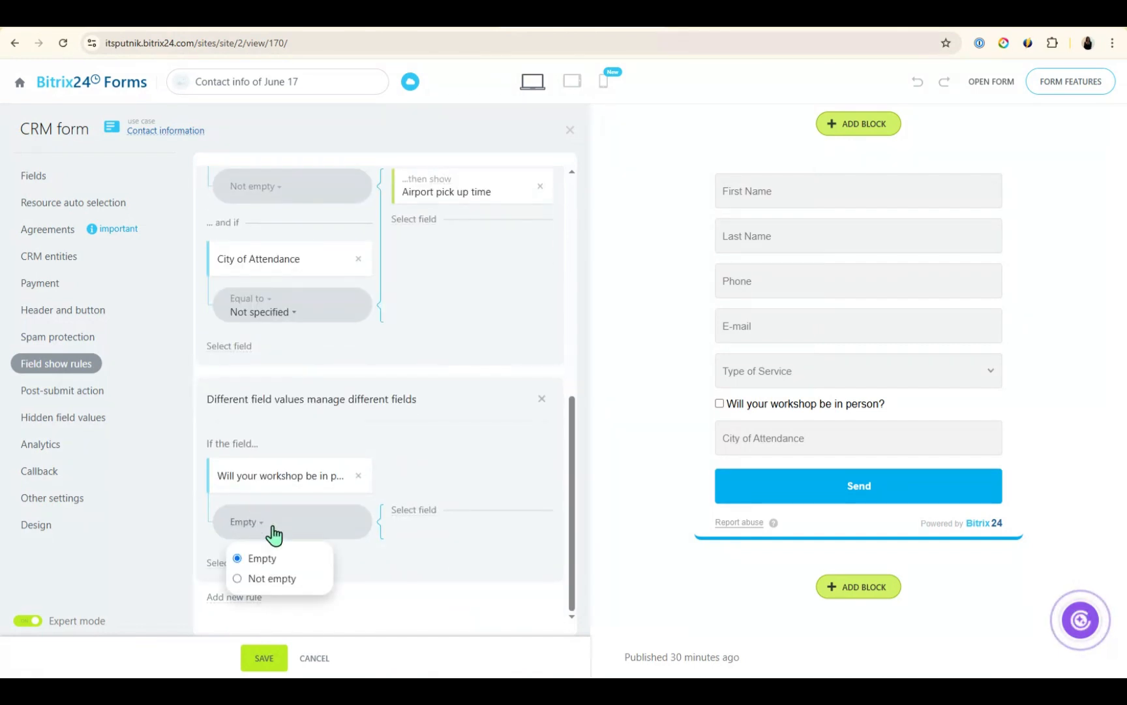
click(276, 582)
click(414, 510)
scroll(460, 604, down, 3)
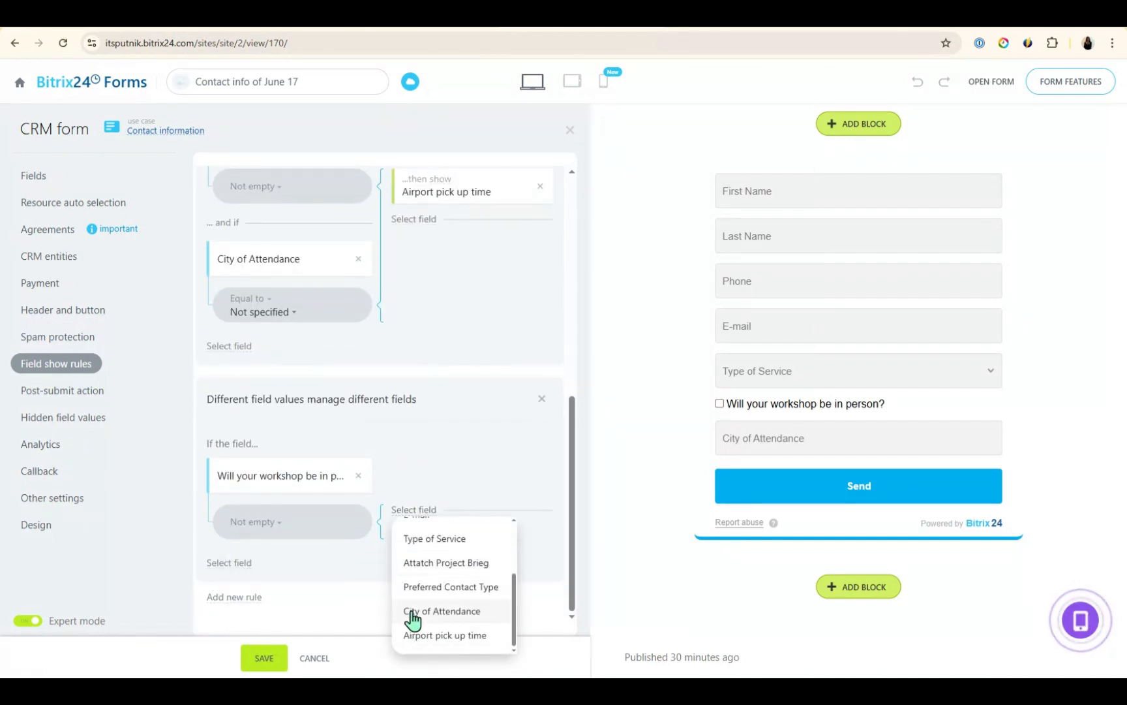
click(443, 636)
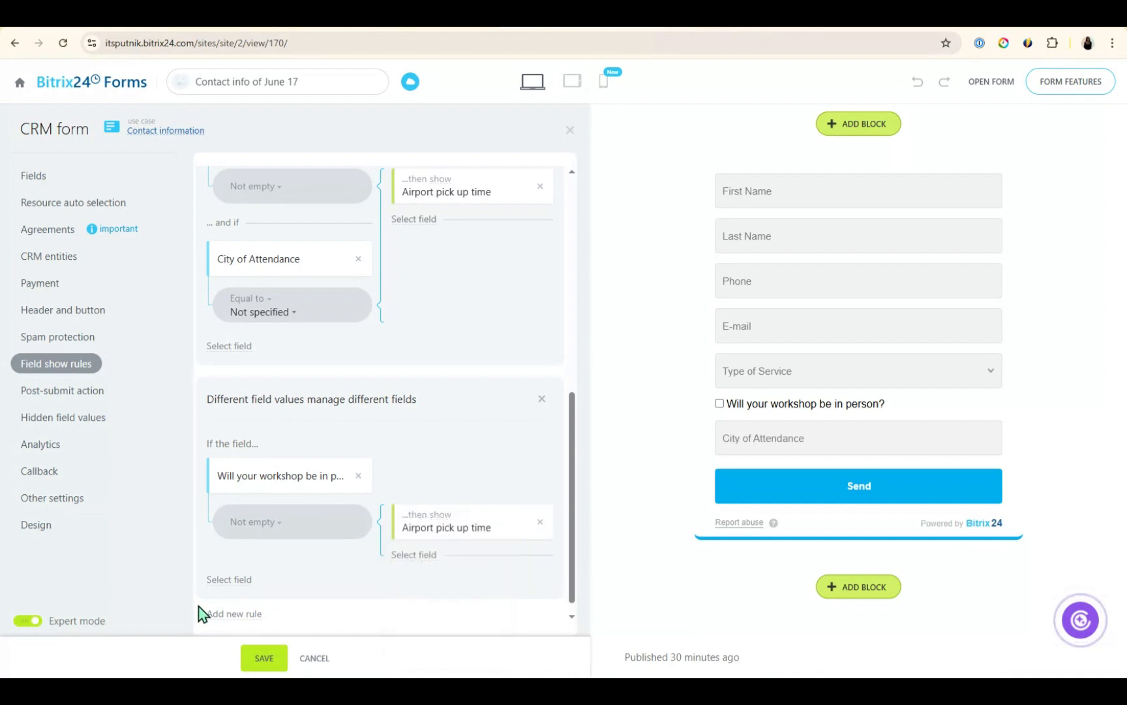
Add City of Attendance as a second condition field in the "Different field values manage different fields" rule and compare it with the rule above
click(213, 565)
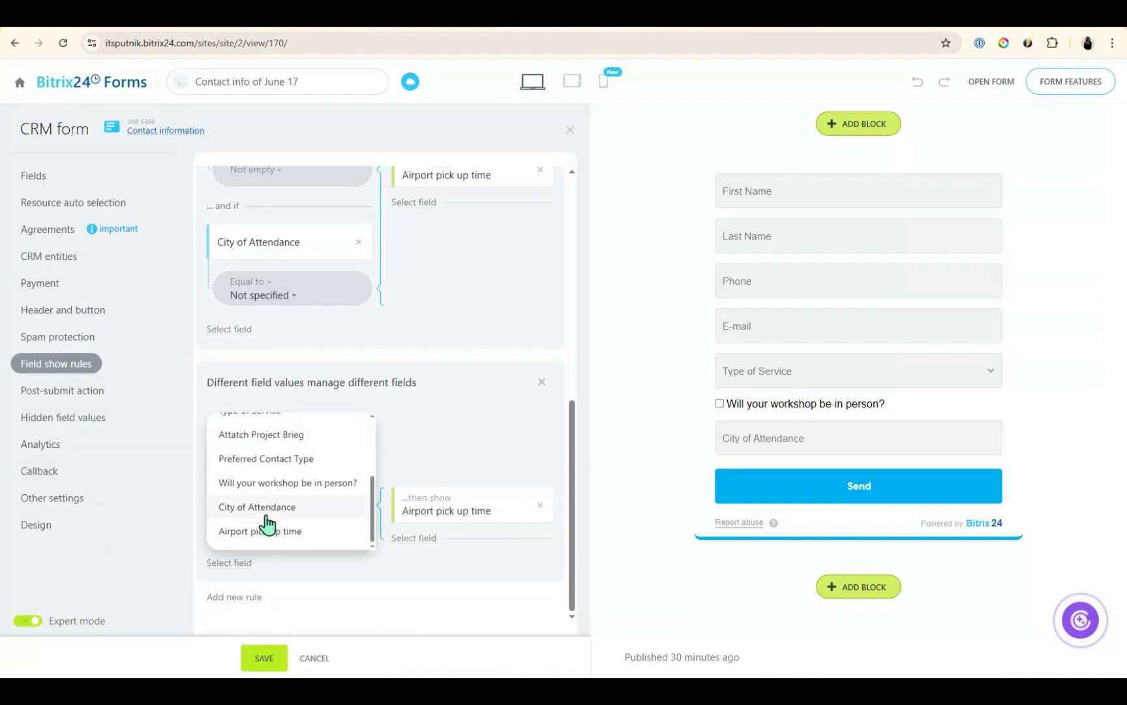
click(259, 514)
scroll(333, 531, down, 2)
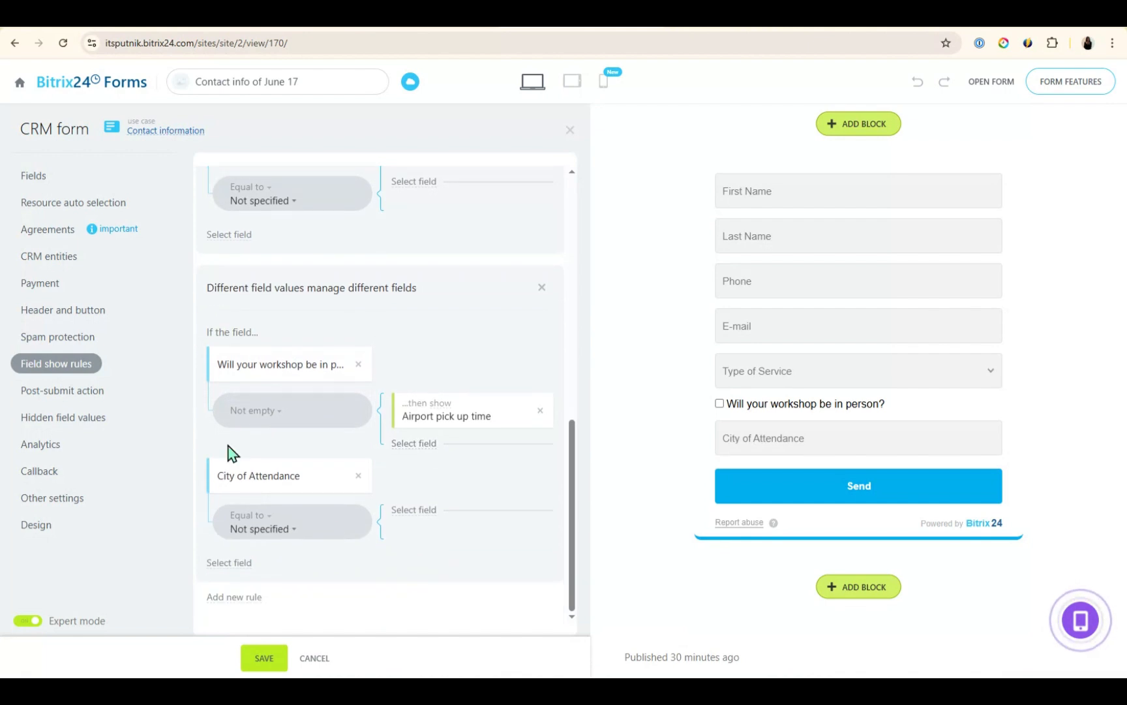
scroll(281, 447, up, 2)
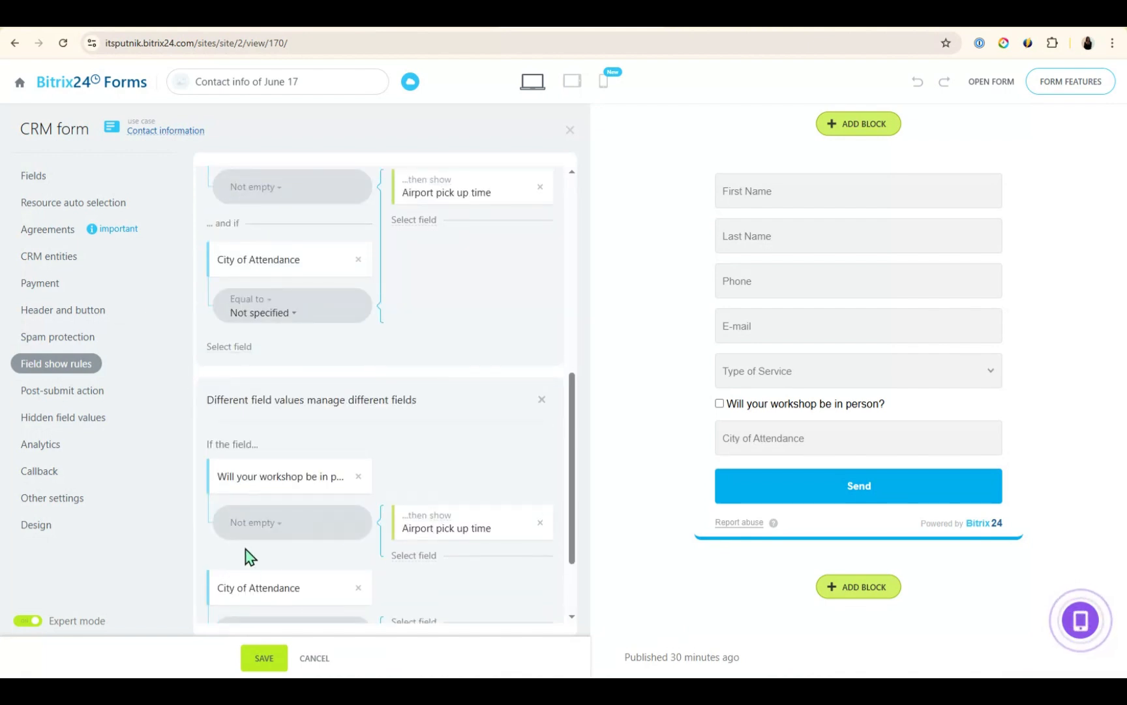
scroll(405, 565, down, 2)
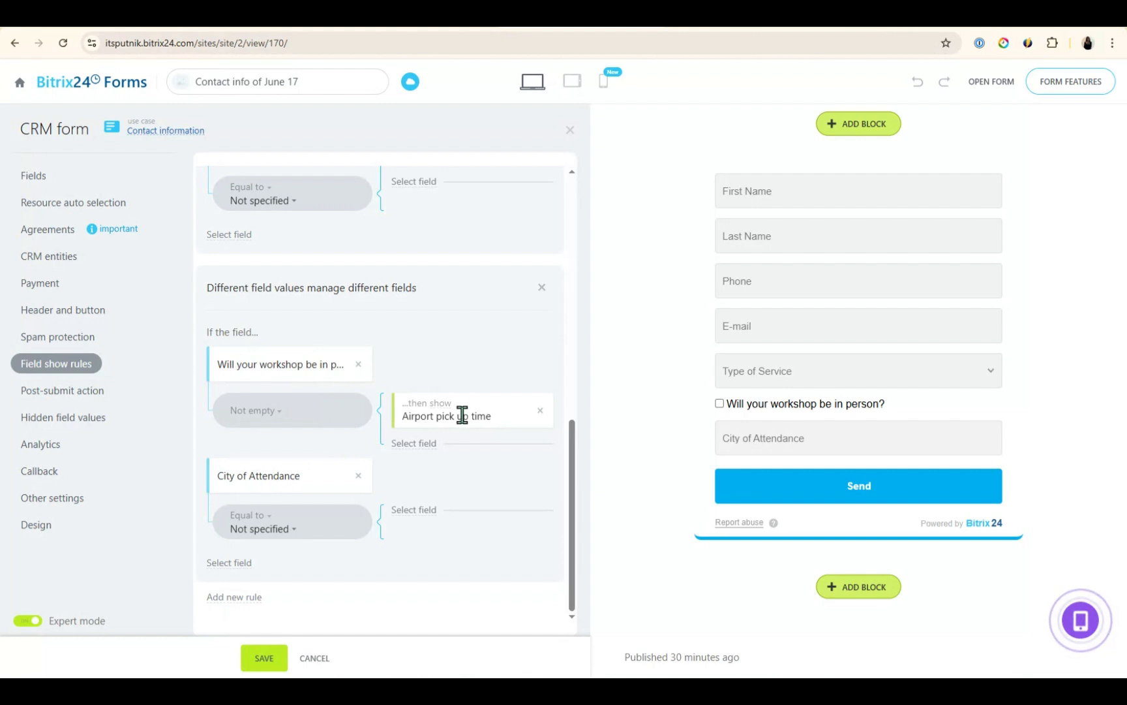
scroll(433, 514, up, 4)
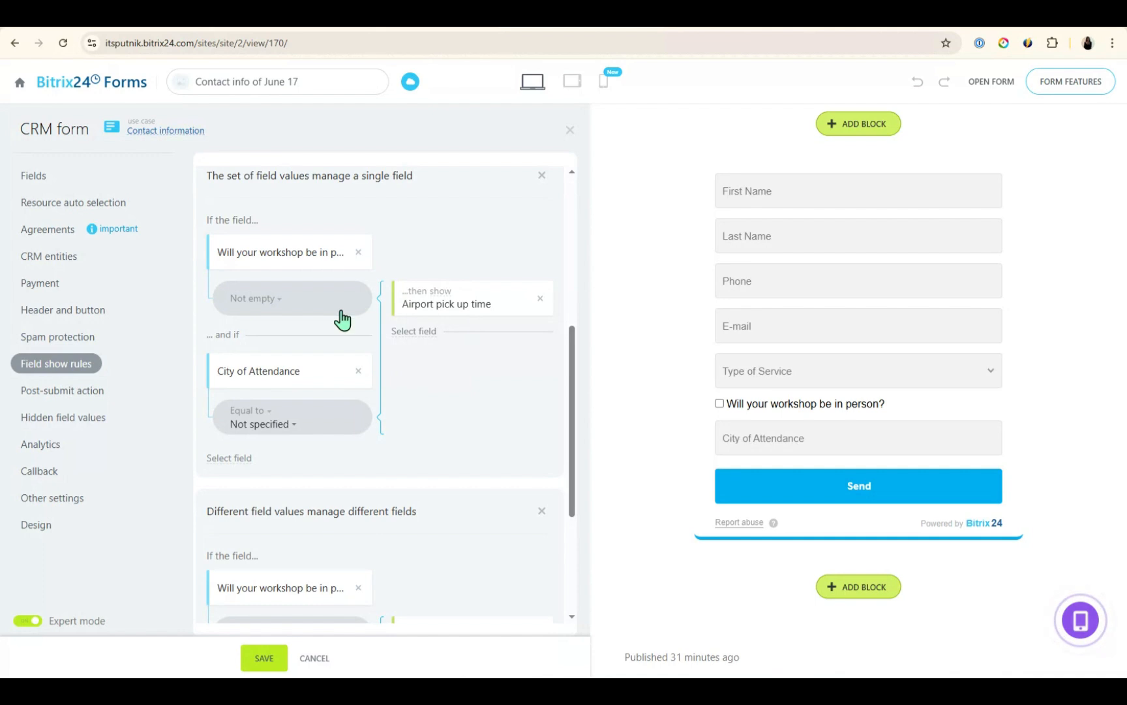
scroll(431, 392, down, 3)
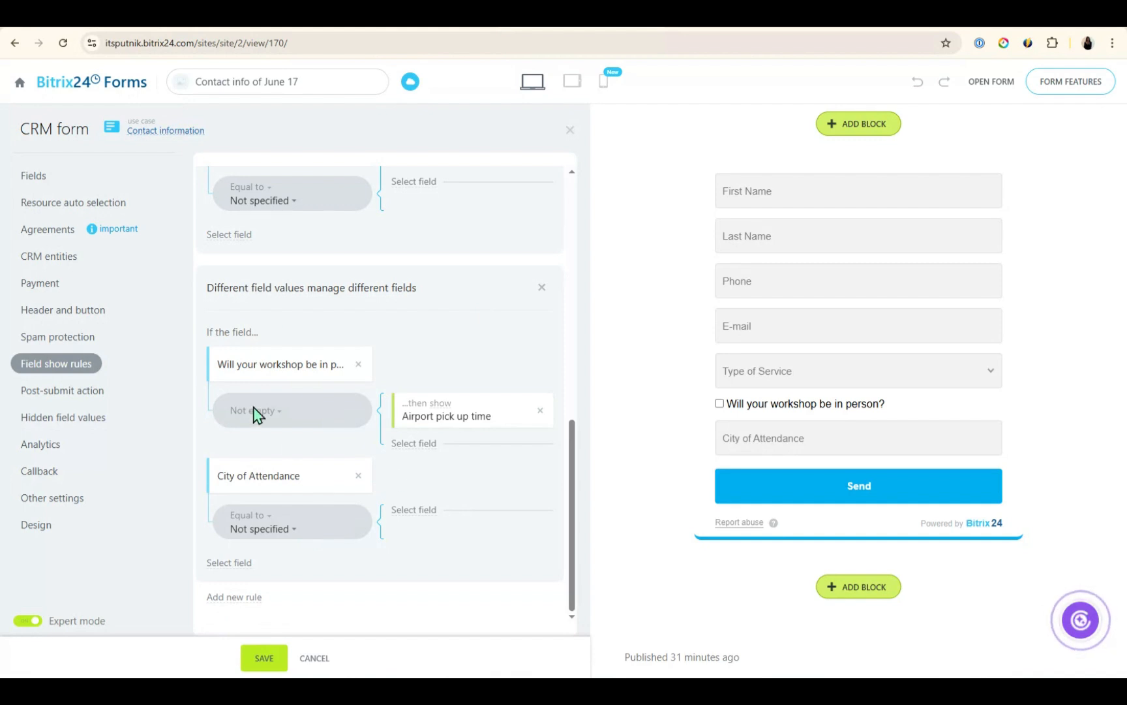
Delete the "Different field values manage different fields" rule and the Type of Service rule, leaving the Airport pick up time rule
click(542, 287)
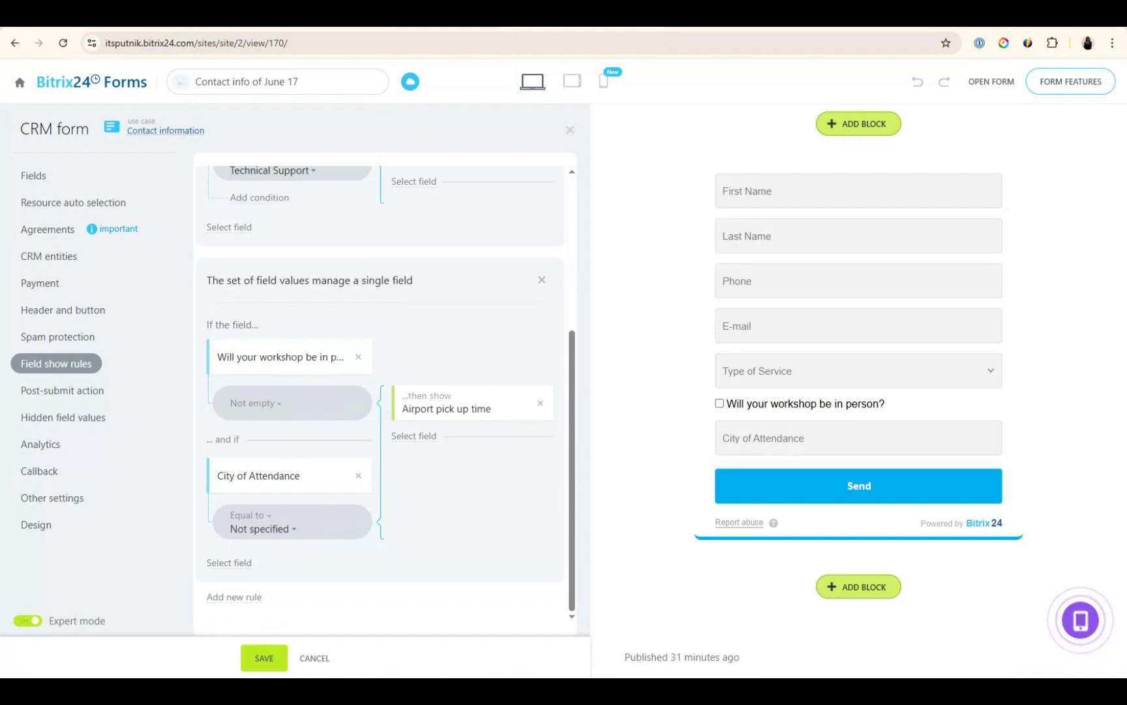
scroll(390, 496, up, 3)
scroll(388, 484, up, 2)
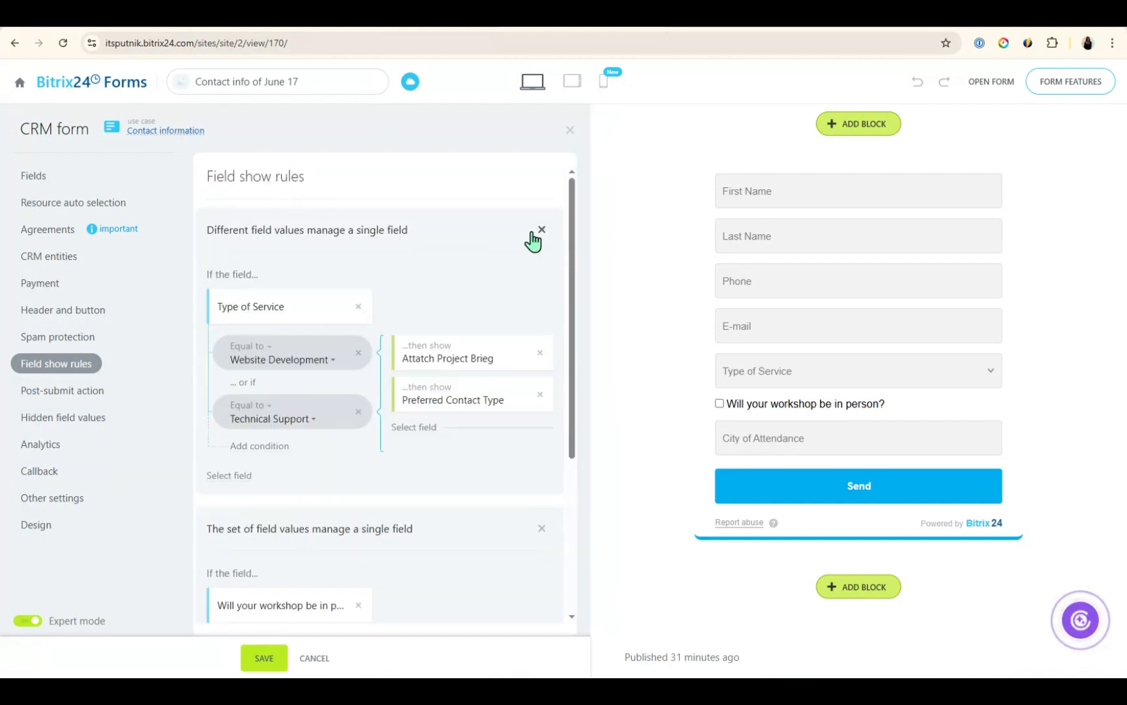
click(542, 230)
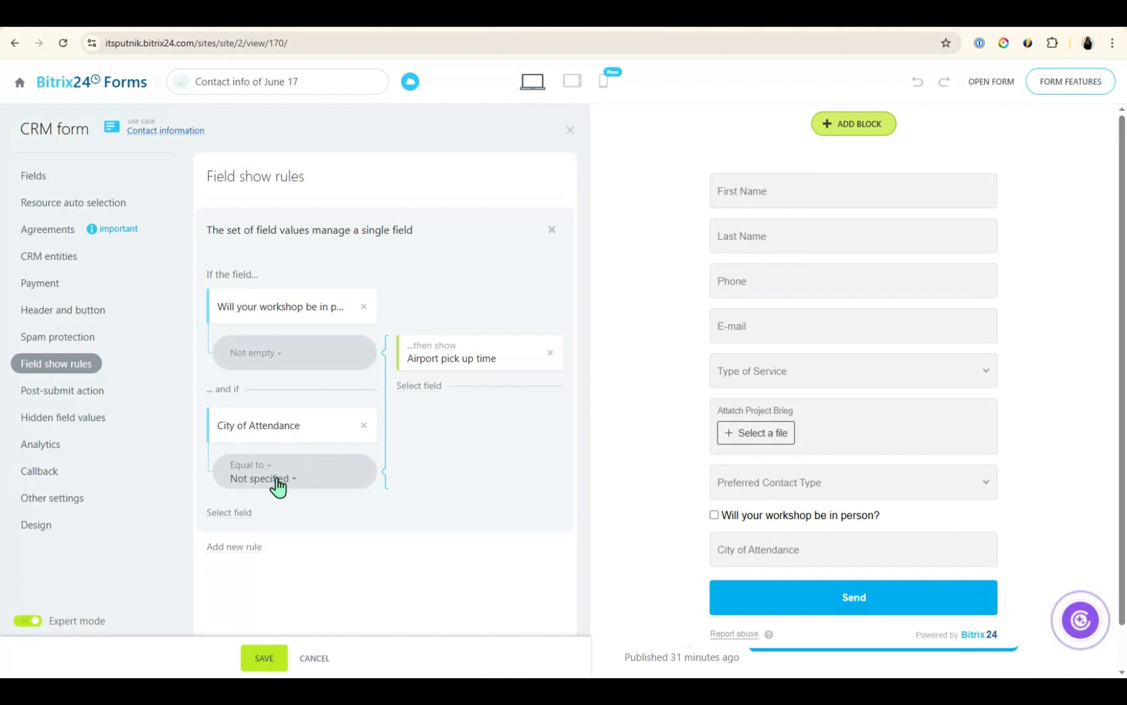
Set the City of Attendance condition in the Airport pick up time rule to Equal to "miami"
click(260, 469)
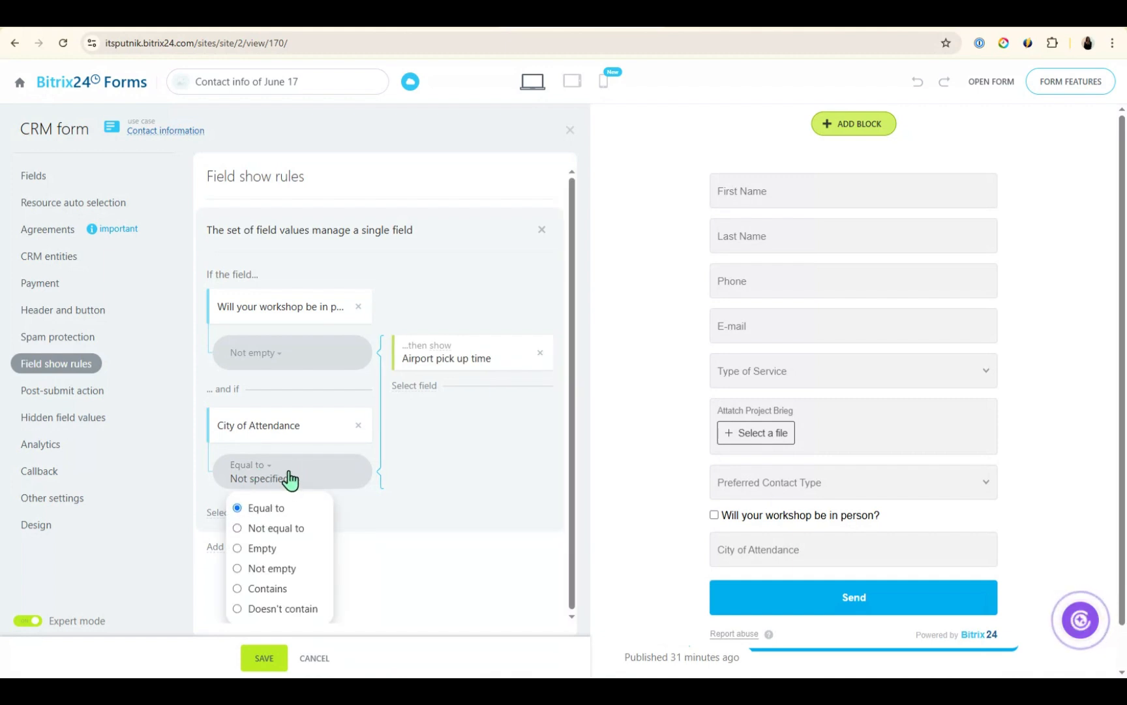
click(280, 486)
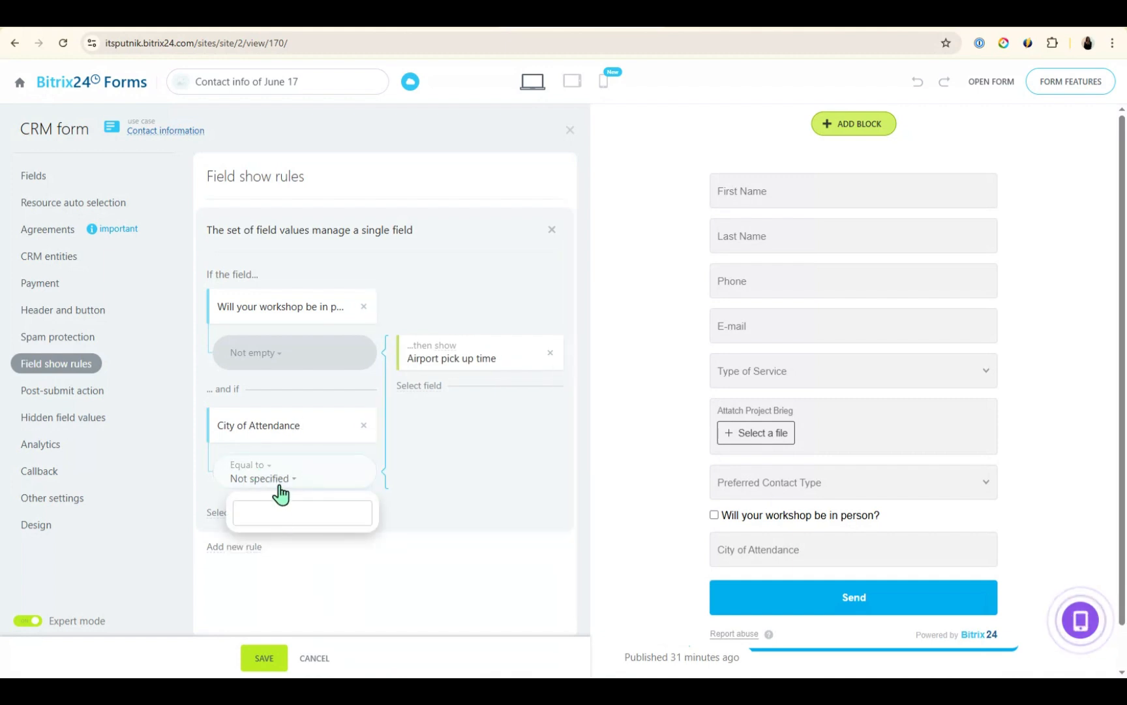
text(Miamiii)
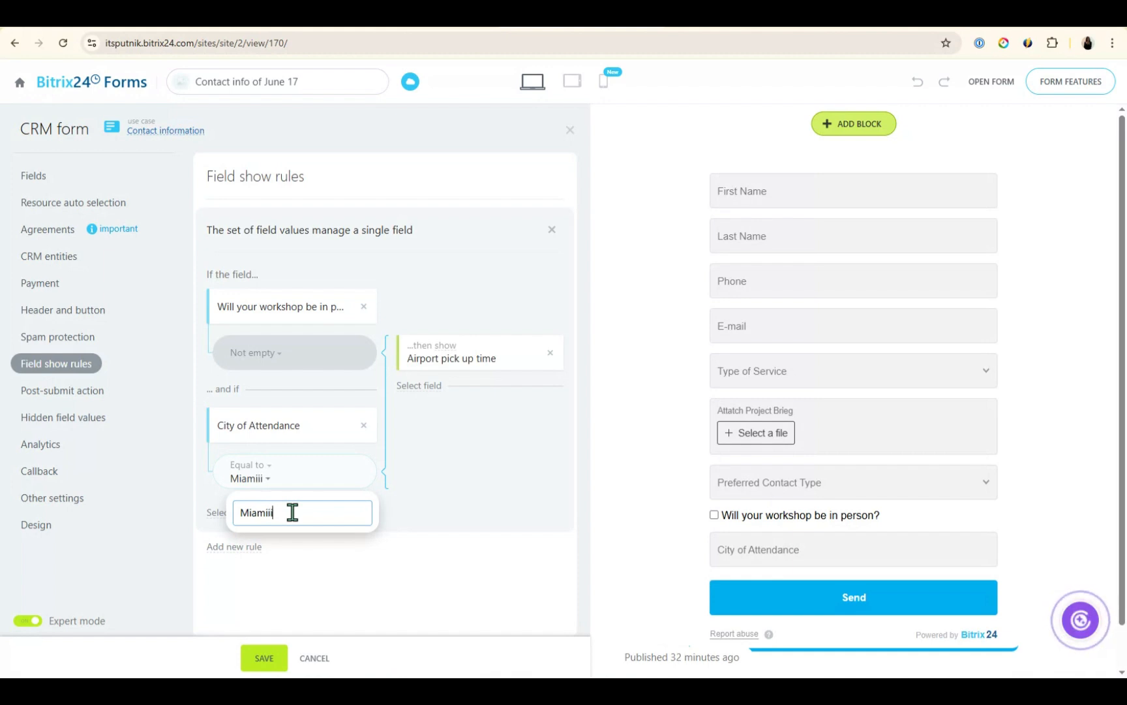
key(BackSpace)
key(BackSpace)
key(BackSpace)
key(BackSpace)
key(BackSpace)
key(BackSpace)
key(BackSpace)
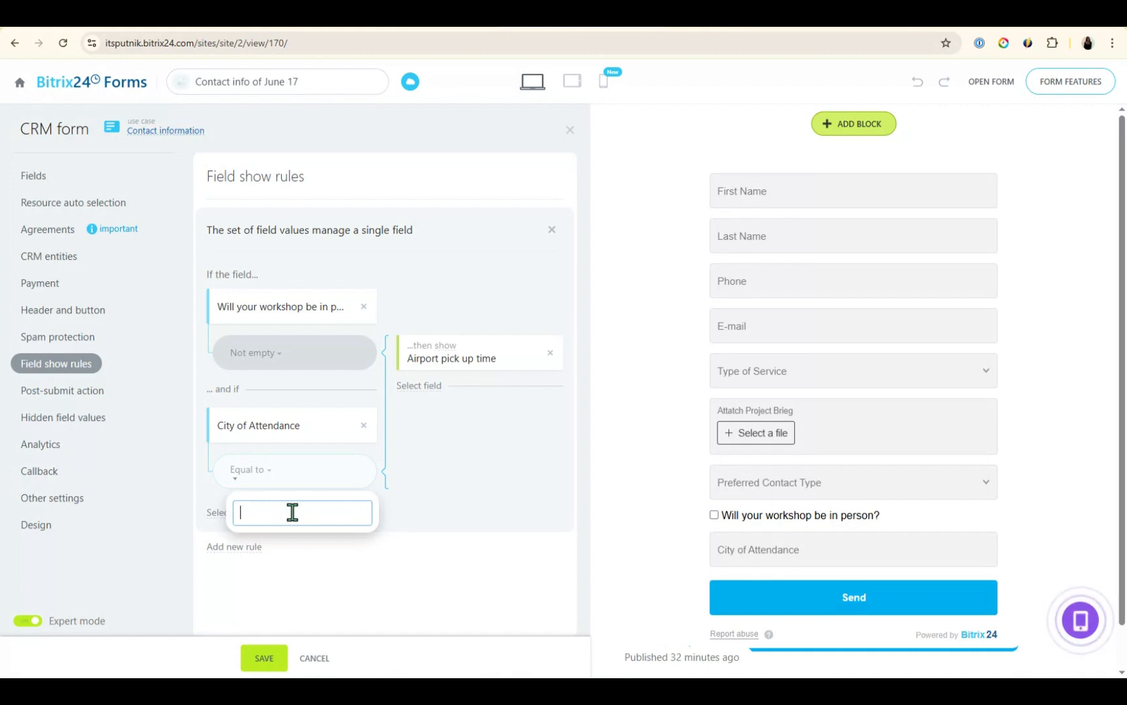
text(miami)
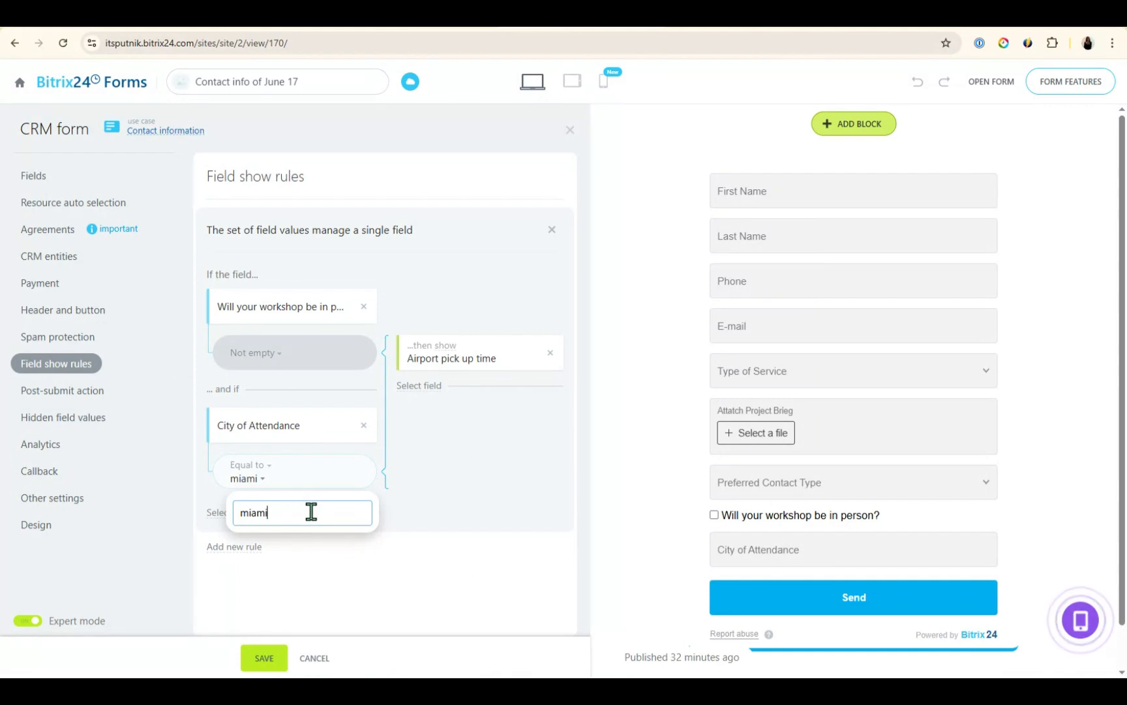
click(209, 510)
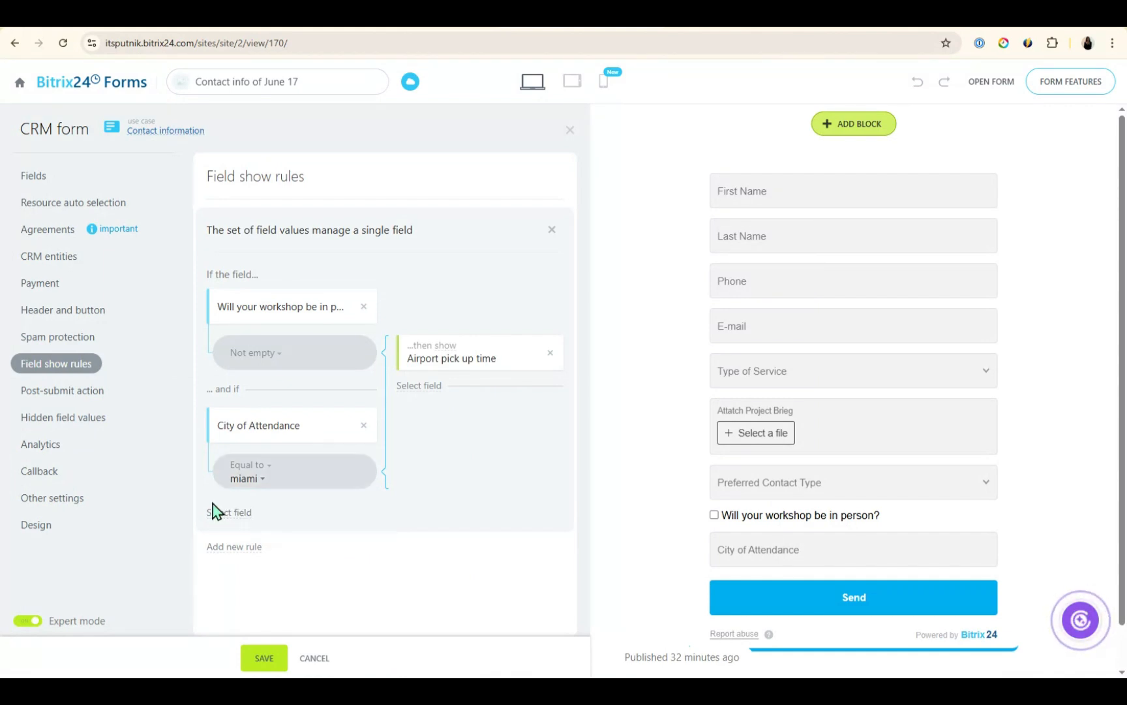
Set the City of Attendance condition value to "Miami" with a capital M and save the form
click(262, 483)
click(294, 519)
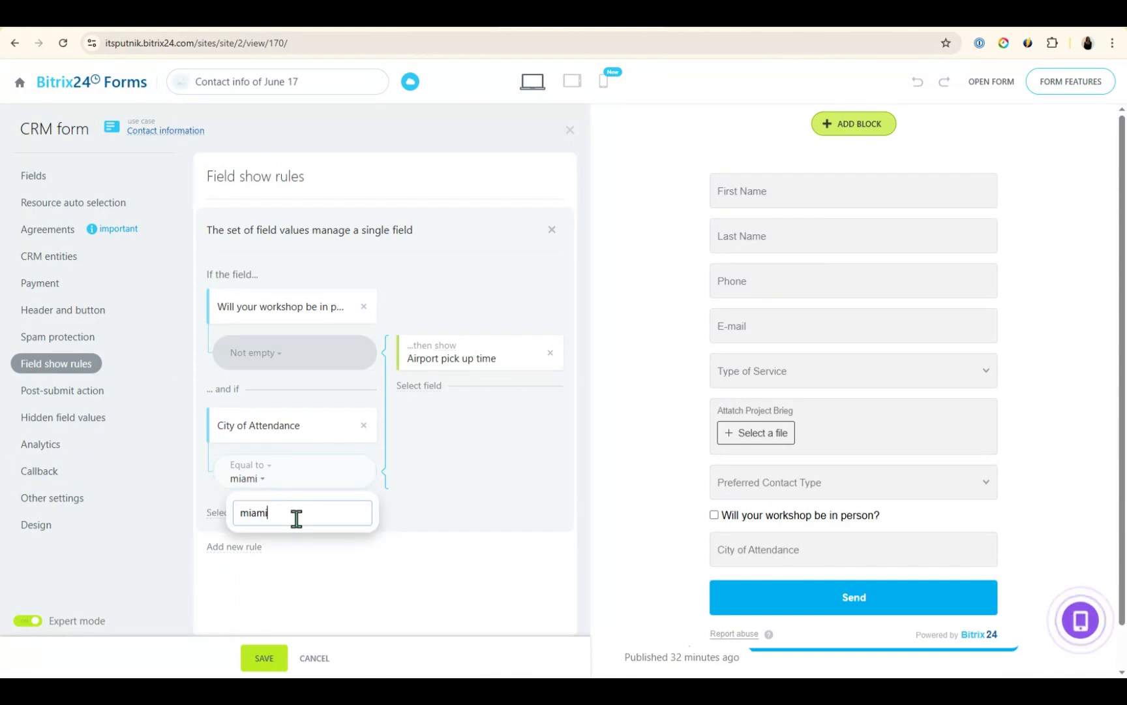
double_click(299, 520)
text(Mia)
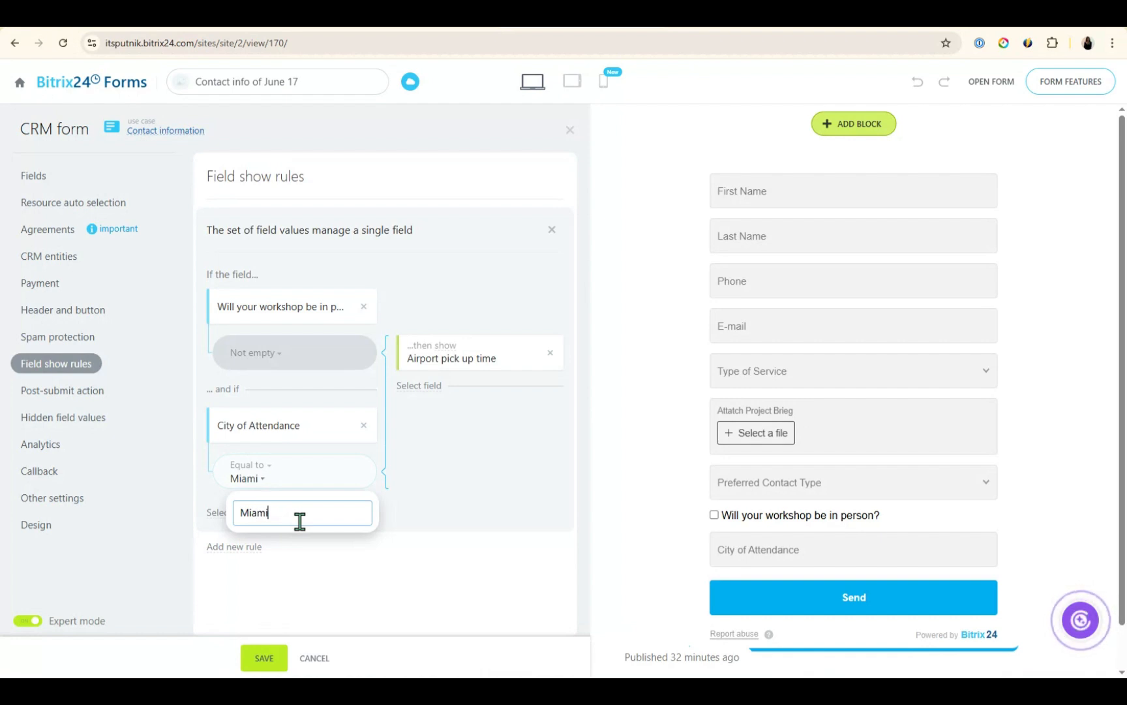
text(mi)
click(295, 594)
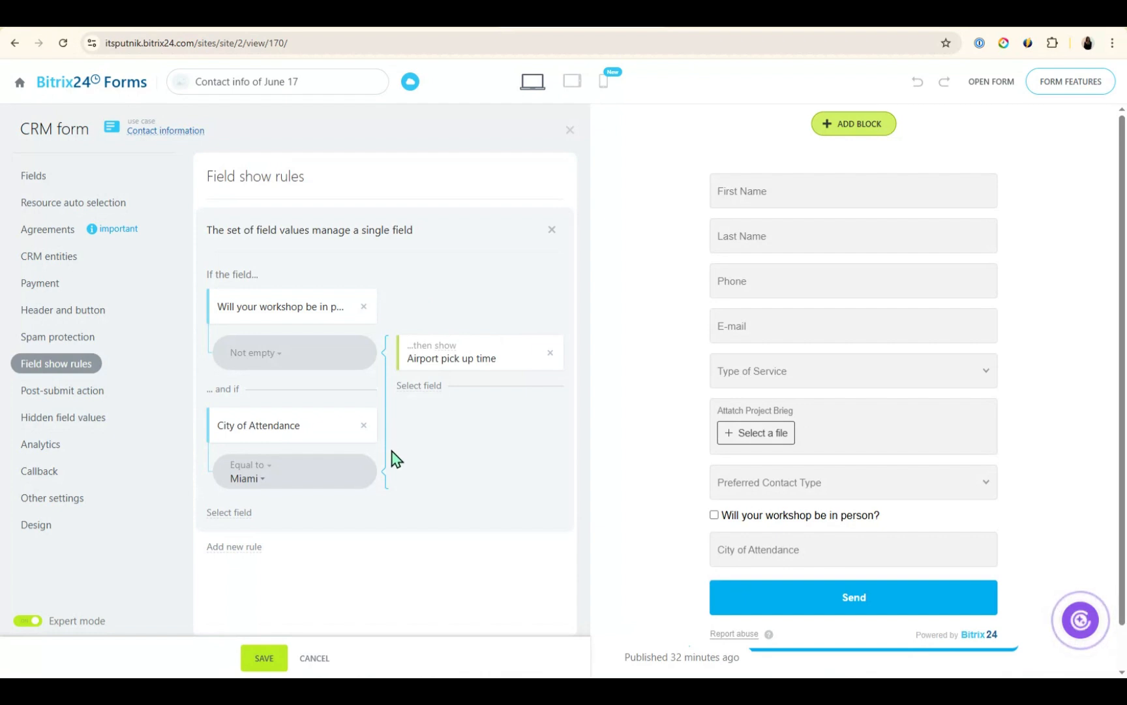
click(263, 658)
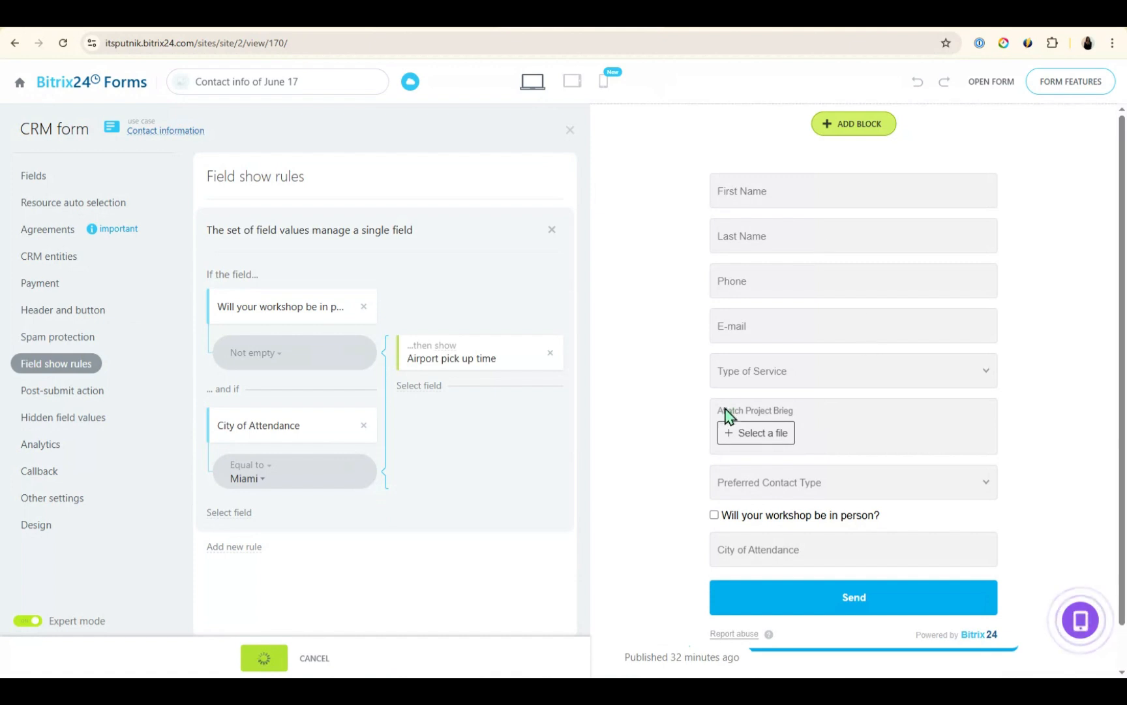
Remove Type of Service, Attatch Project Brieg and Preferred Contact Type from the form's fields and save the form
click(41, 177)
scroll(385, 535, down, 5)
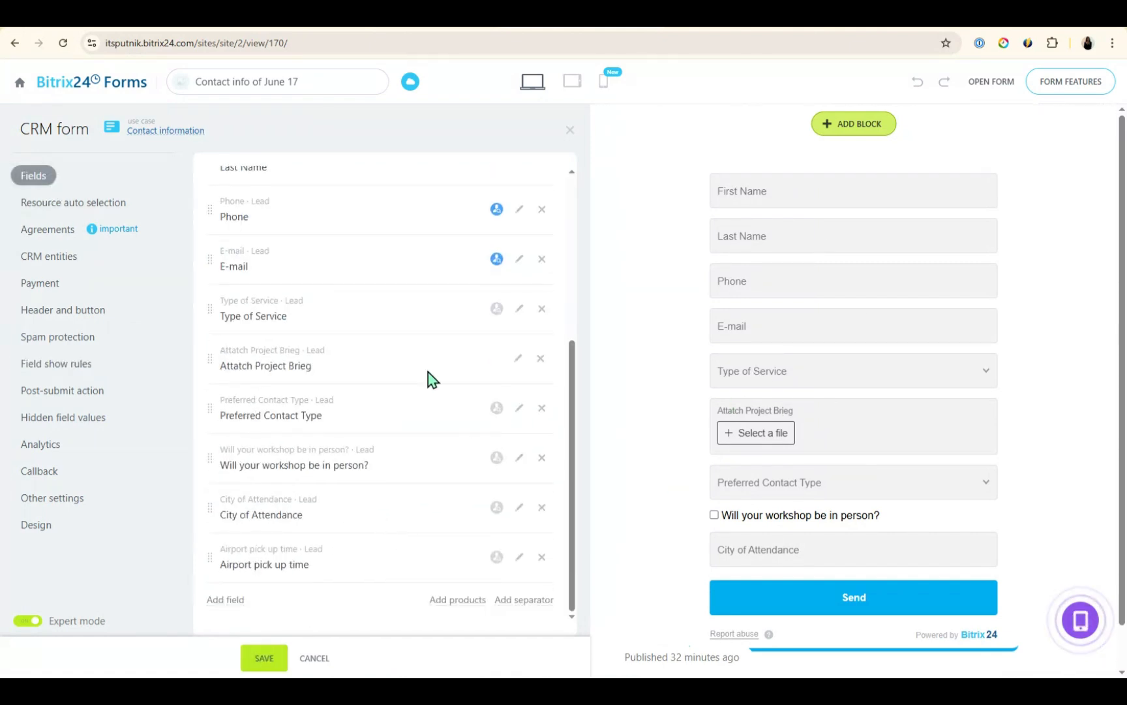
click(541, 309)
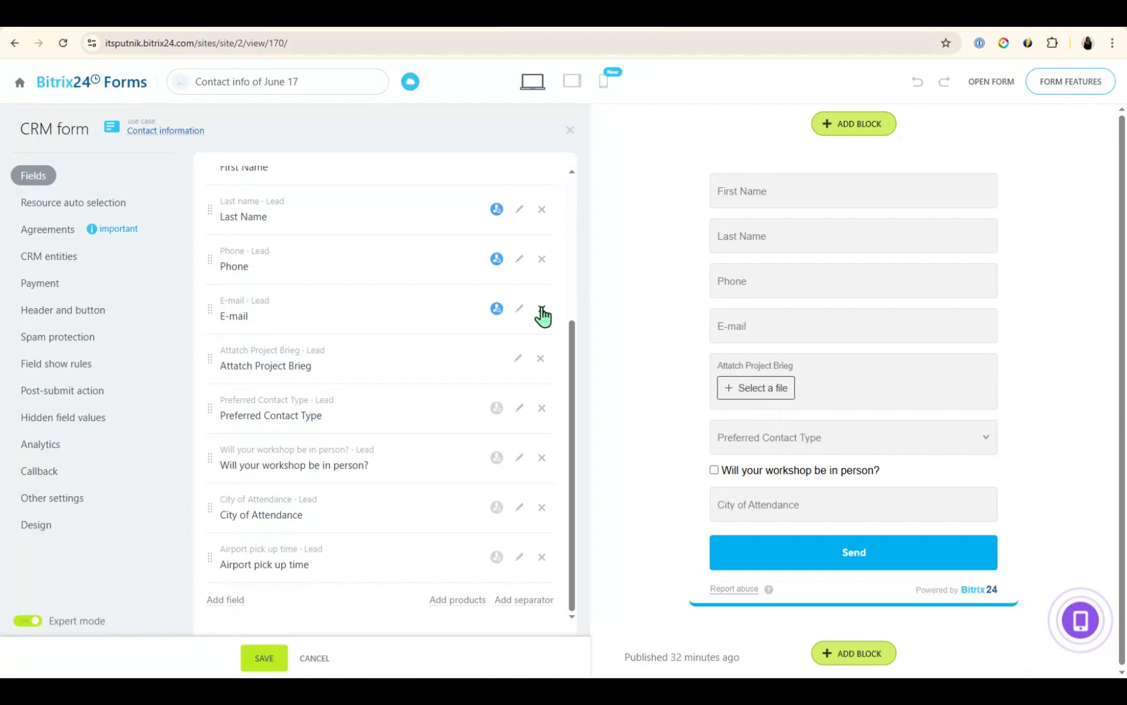
click(540, 358)
click(541, 412)
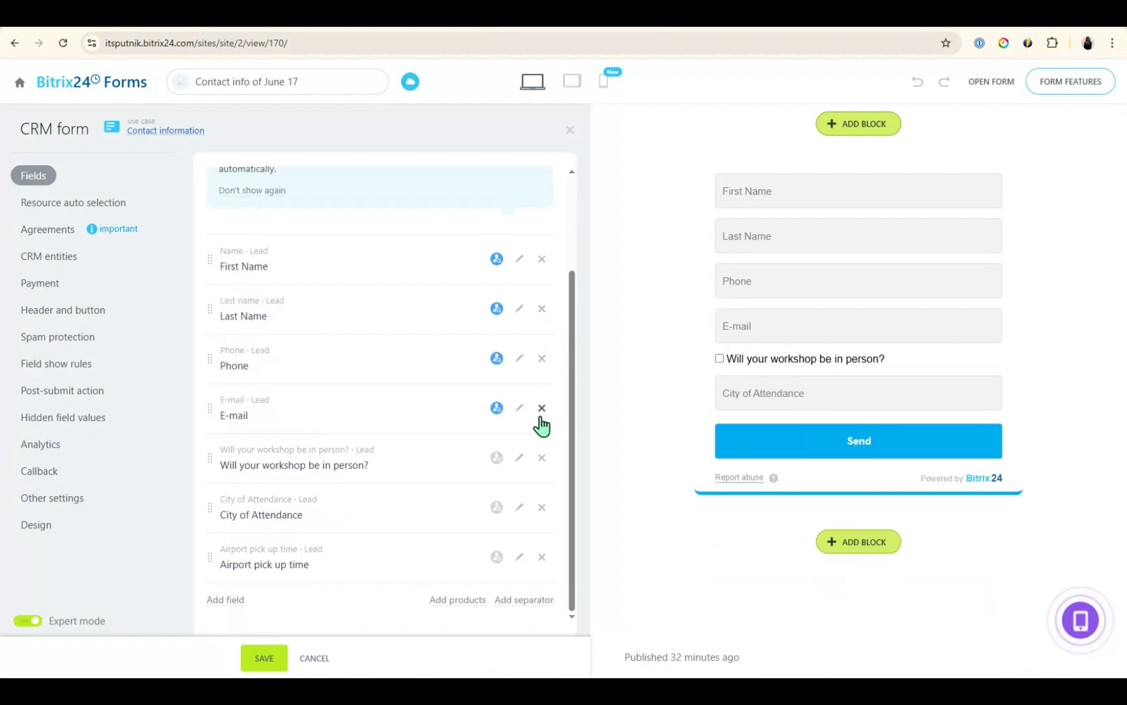
click(265, 662)
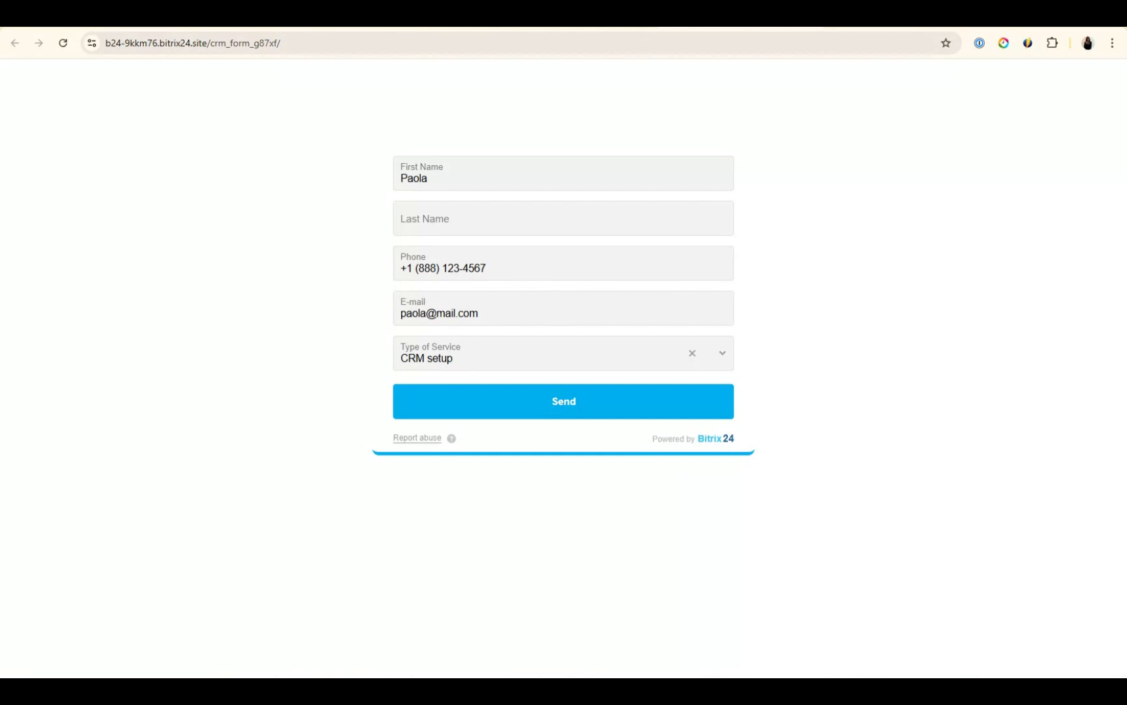
Reload the published form, check "Will your workshop be in person?" and enter Miami as the City of Attendance
click(66, 37)
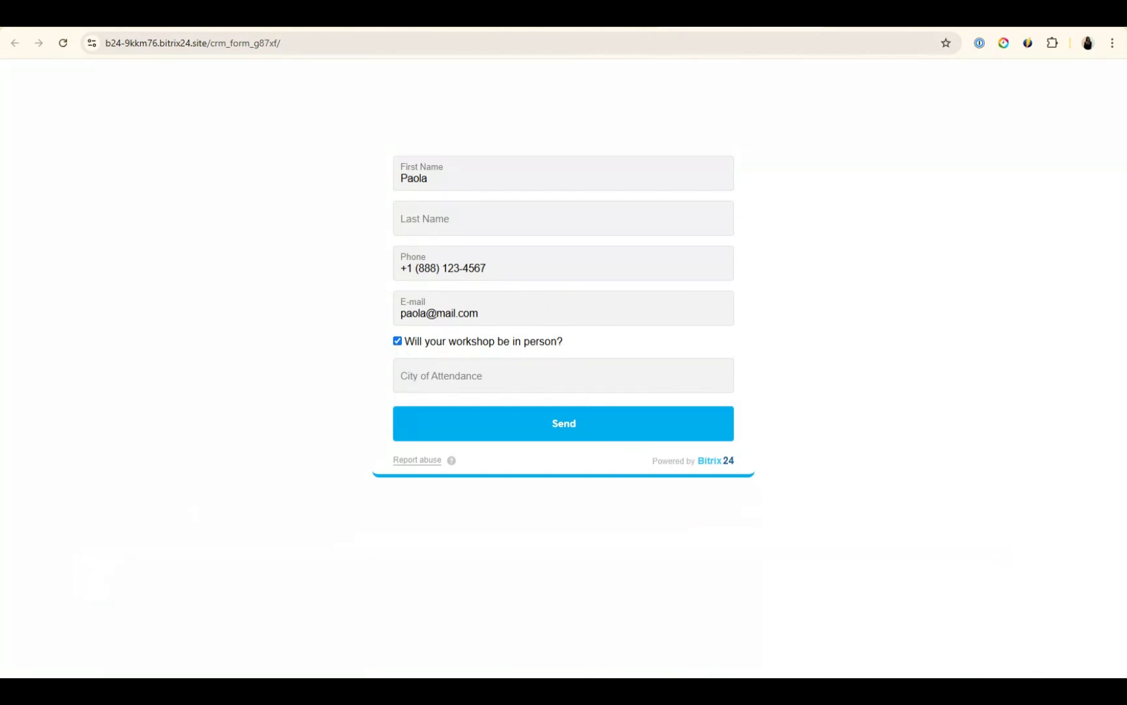
click(453, 375)
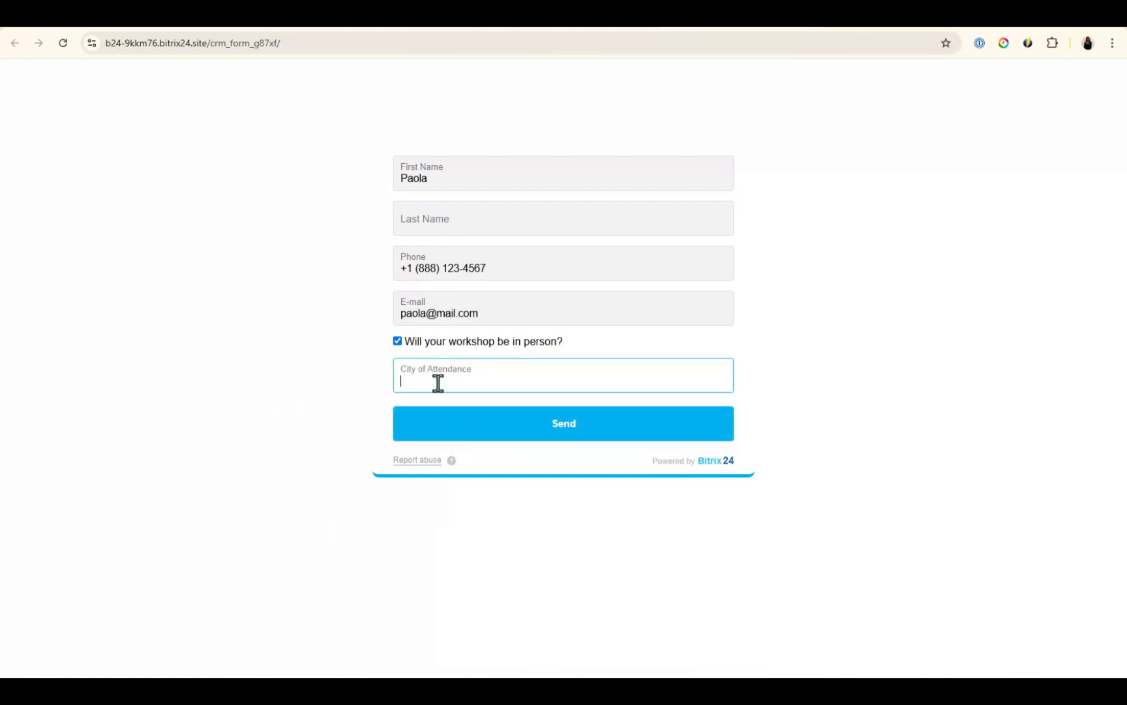
text(Miami)
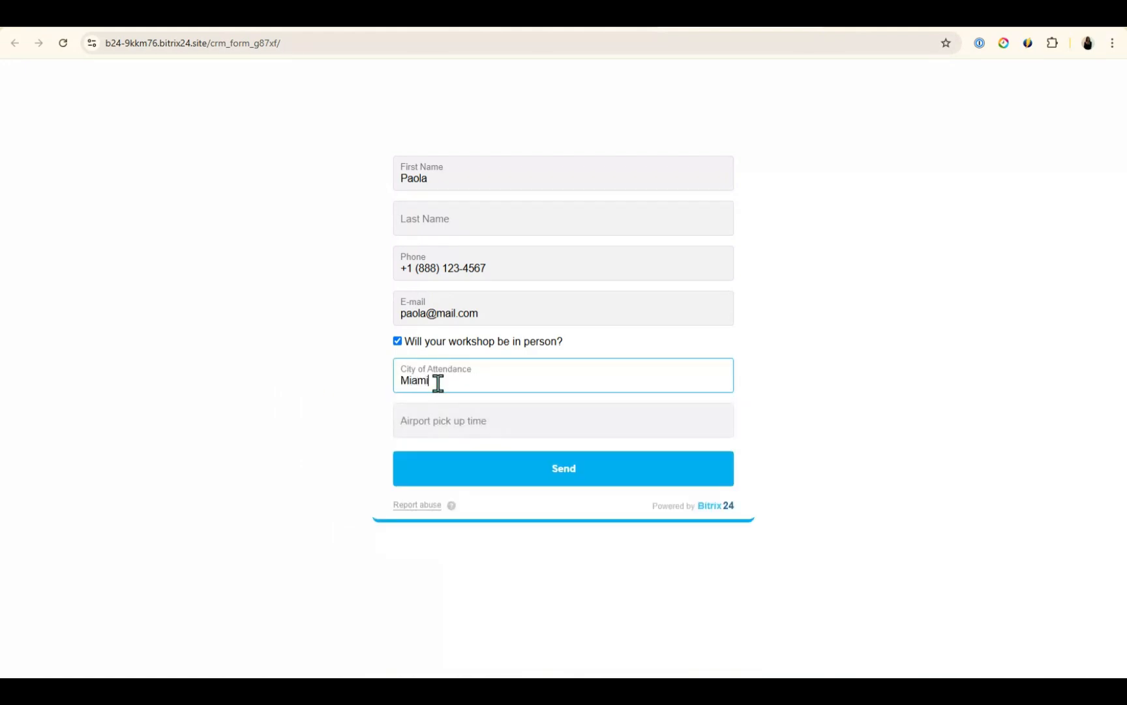
Set Airport pick up time to 06/24/2025 11:15 pm and uncheck "Will your workshop be in person?" to test the rule
click(460, 429)
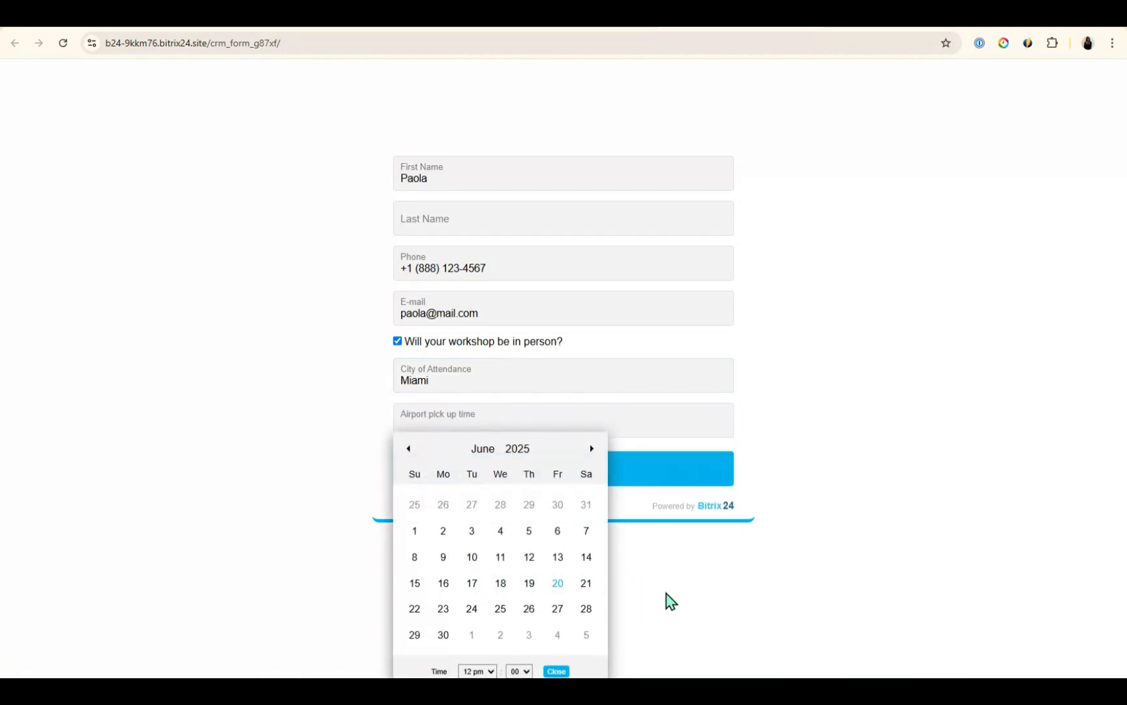
click(469, 617)
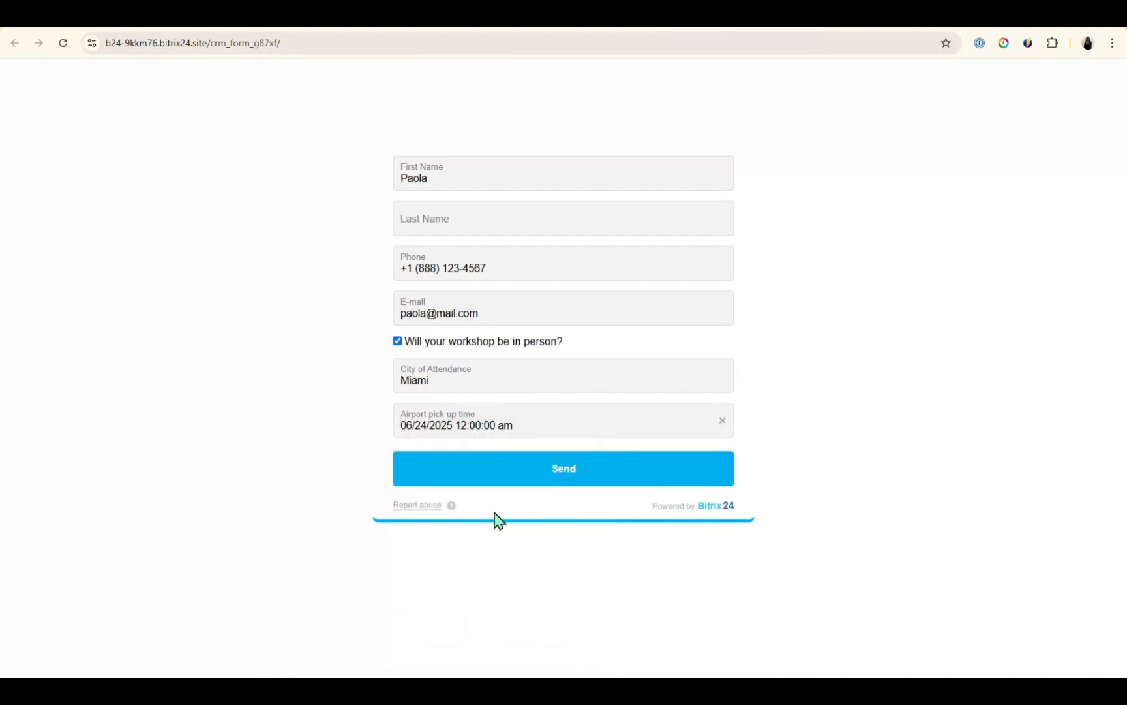
click(471, 669)
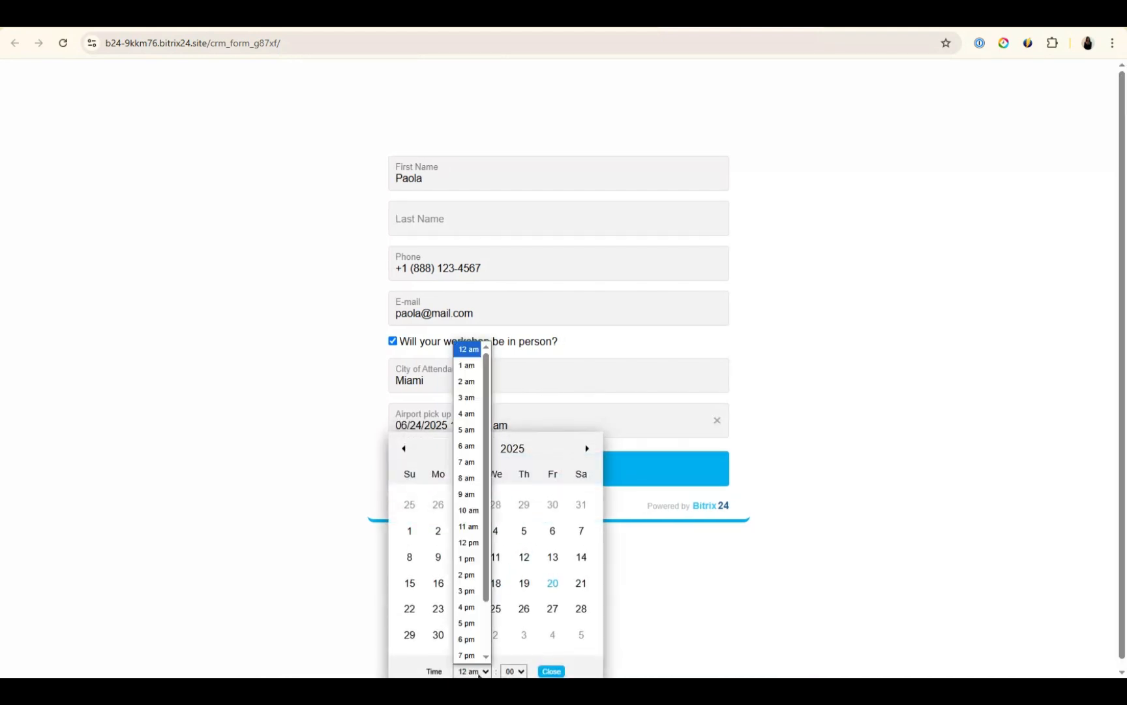
click(468, 551)
click(515, 671)
click(501, 577)
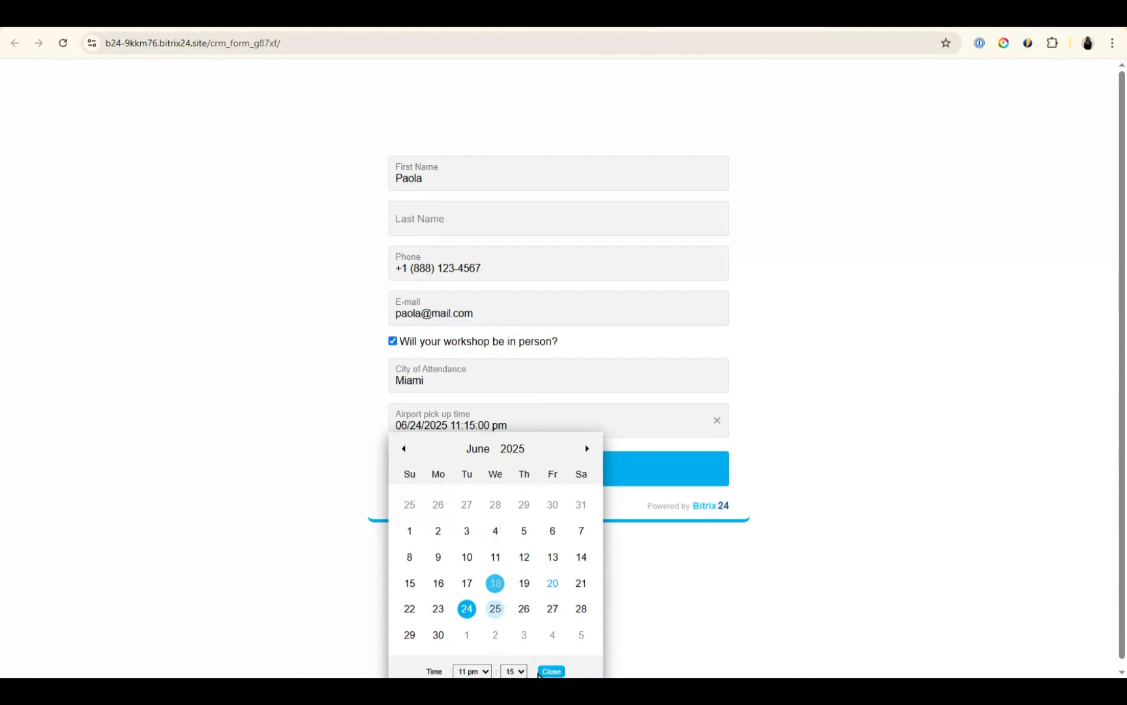
click(552, 671)
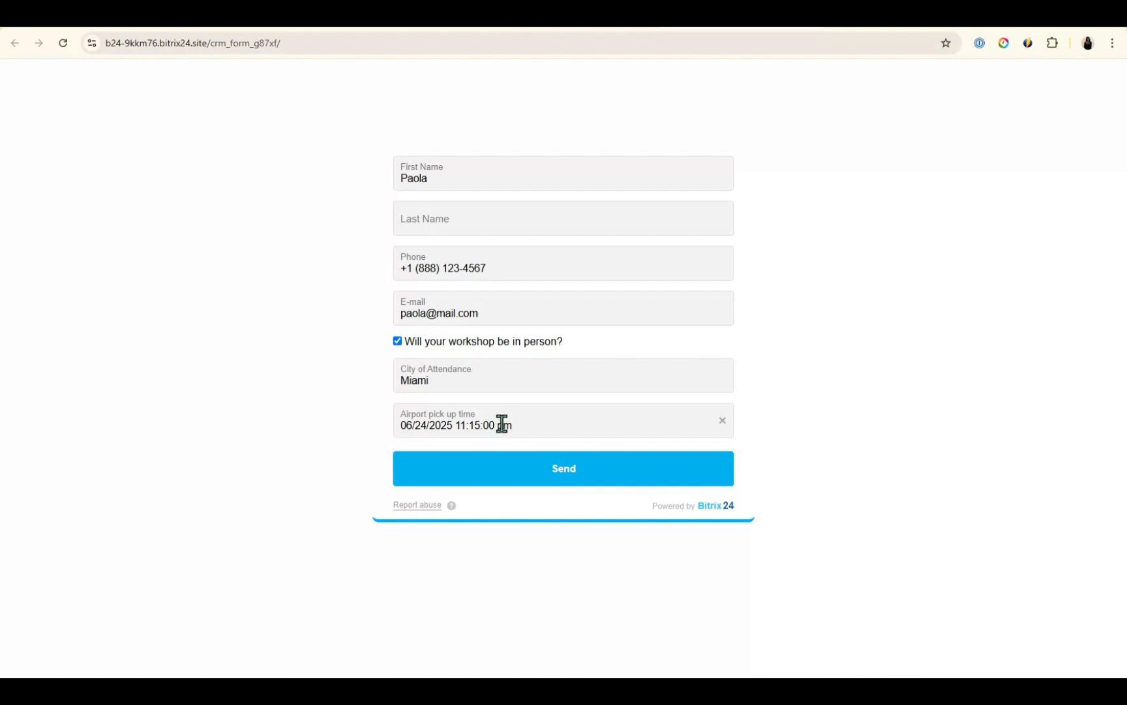
click(398, 342)
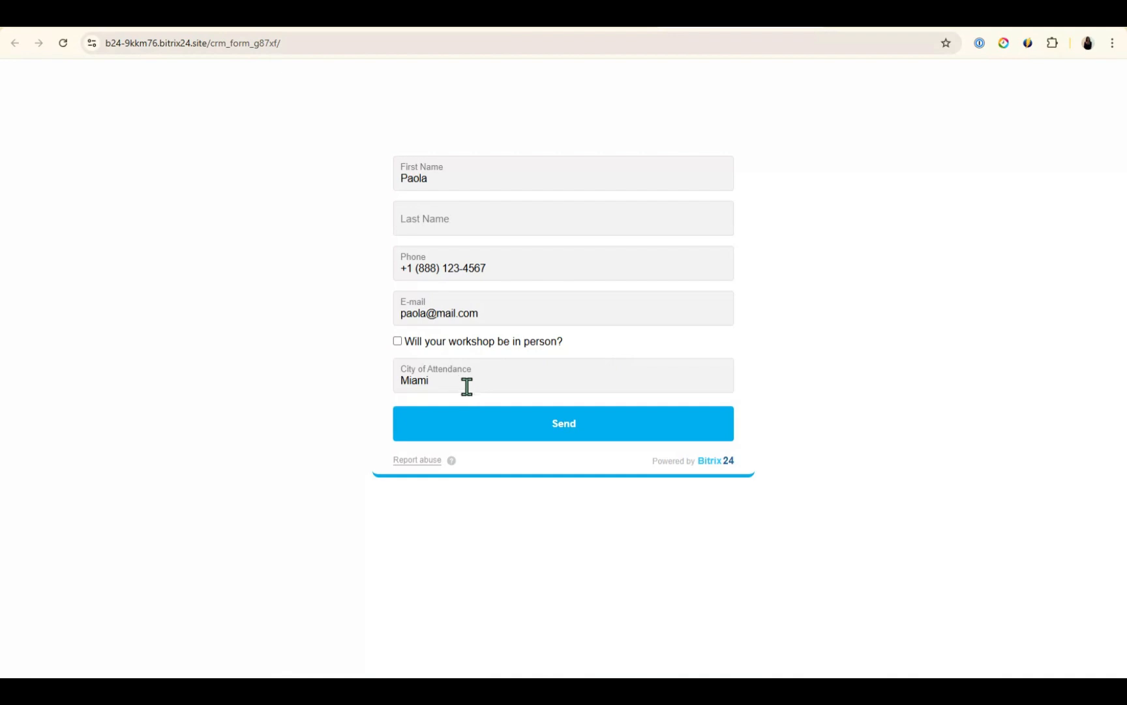
Check "Will your workshop be in person?" again and clear the City of Attendance entry on the published form
click(398, 341)
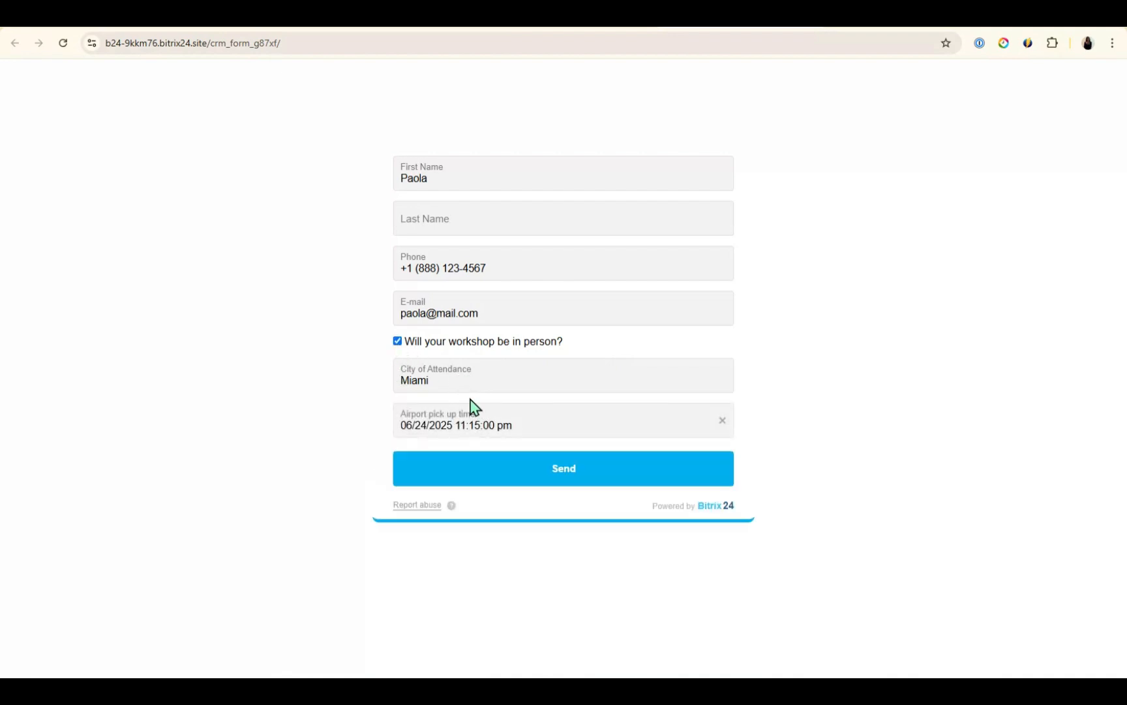
click(437, 382)
key(ctrl+a)
key(BackSpace)
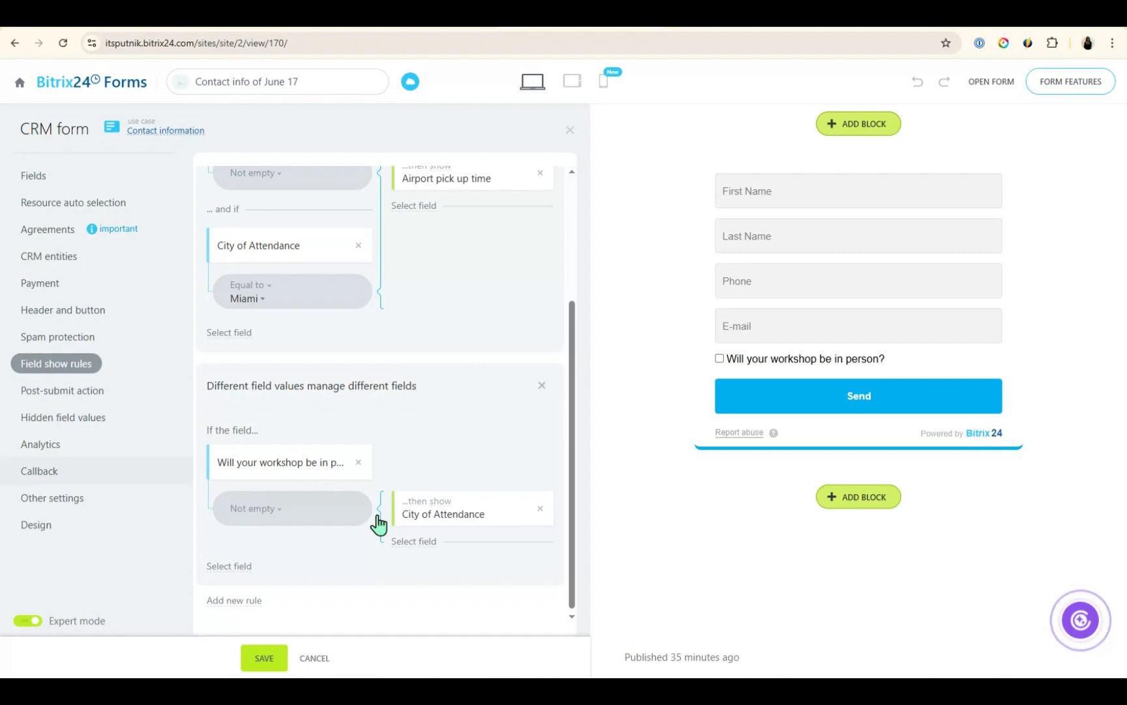
In the form editor, delete the "Different field values manage different fields" rule and create a new rule of that type
scroll(515, 462, up, 3)
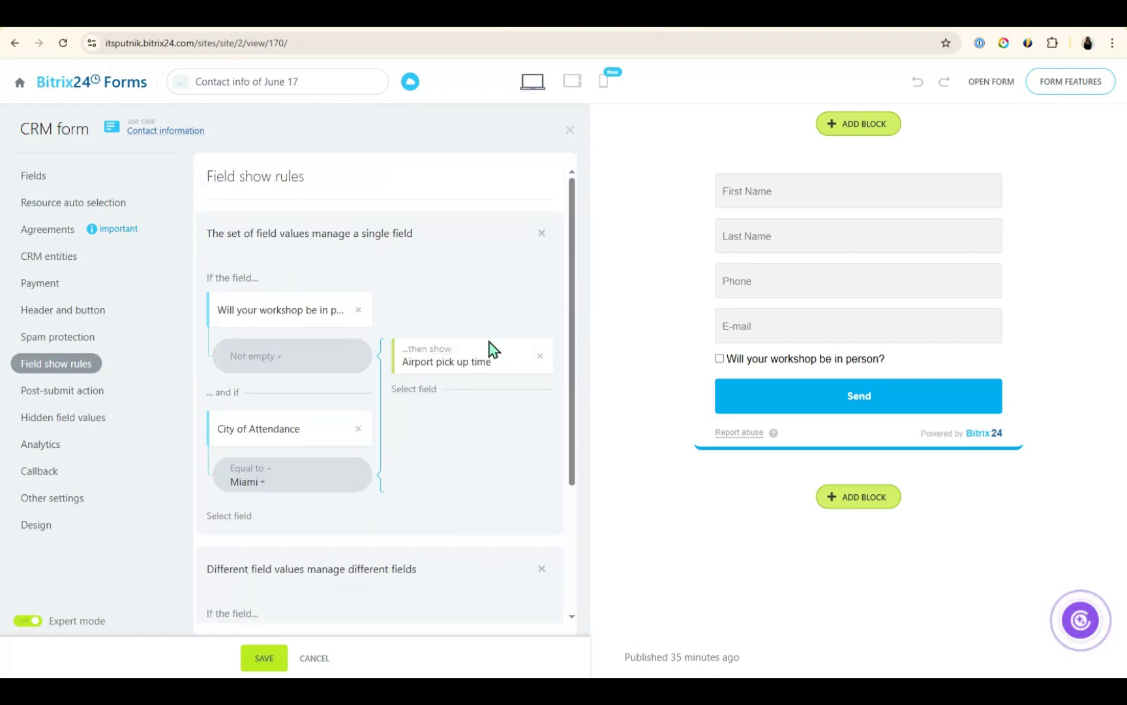
scroll(347, 473, down, 3)
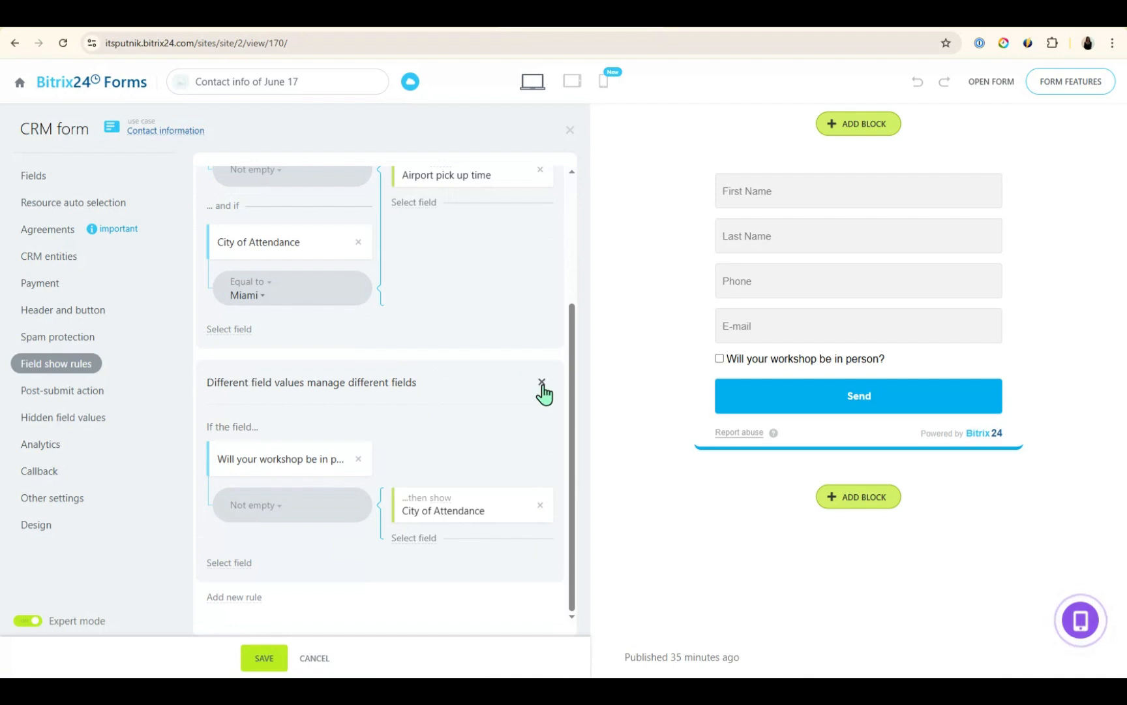
click(541, 382)
click(235, 552)
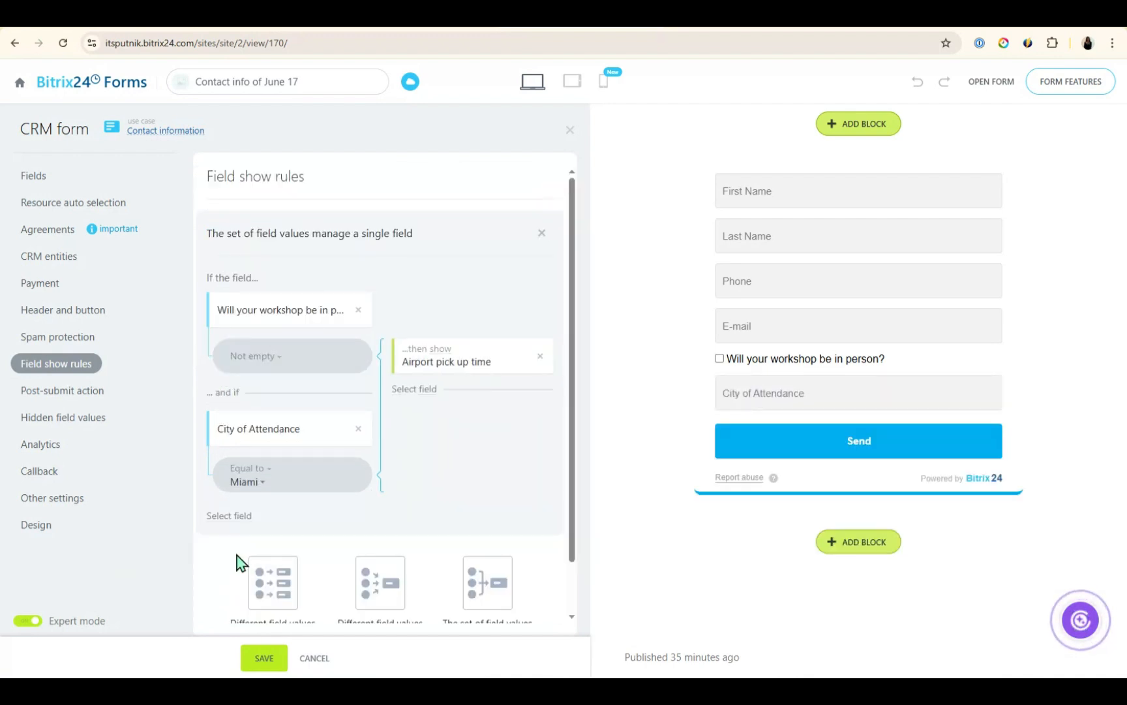
scroll(424, 526, down, 1)
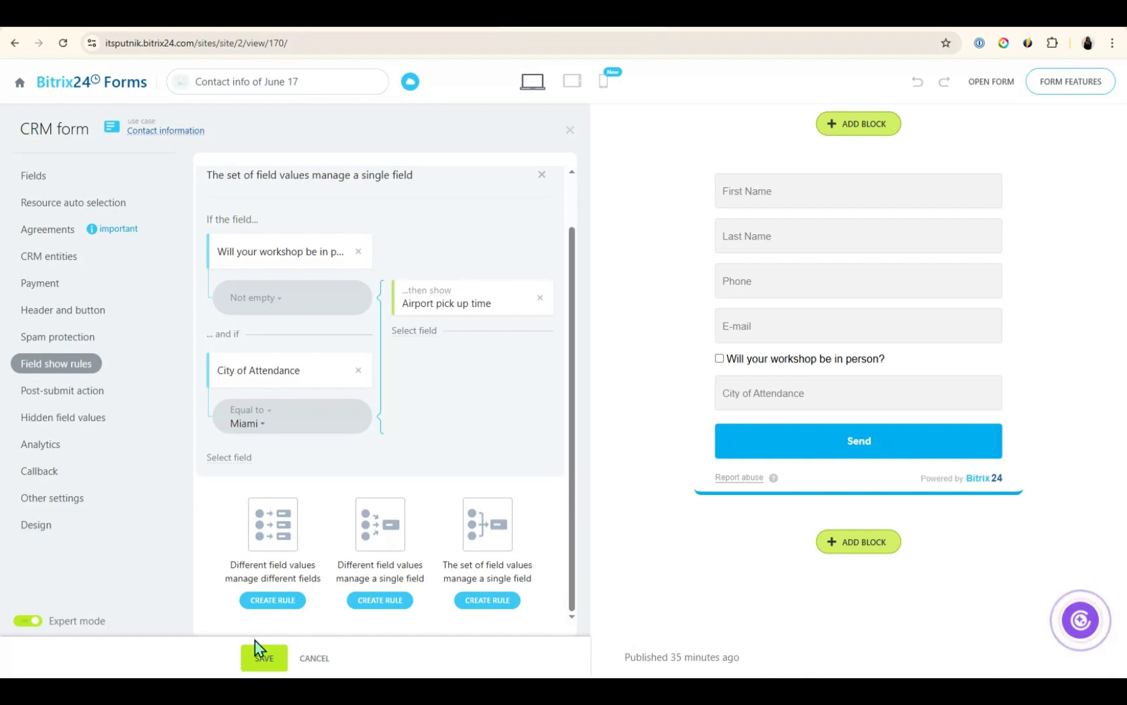
click(260, 604)
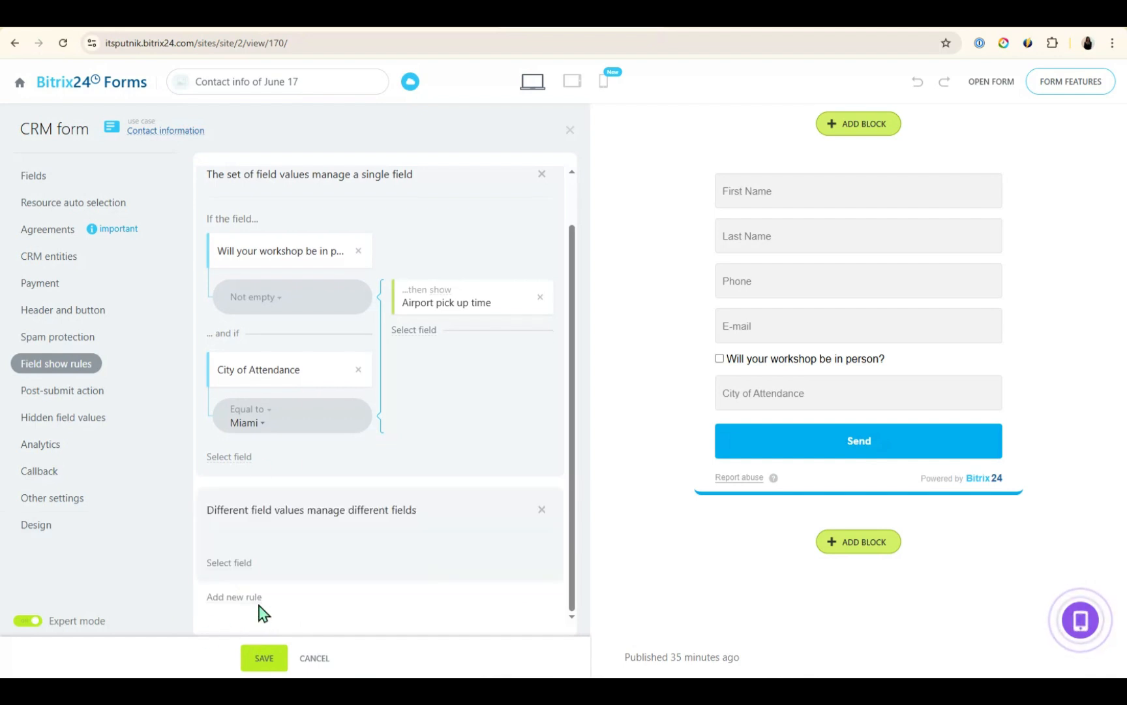
Set the new rule's condition to "Will your workshop be in person?" being Not empty
click(236, 563)
scroll(242, 503, down, 2)
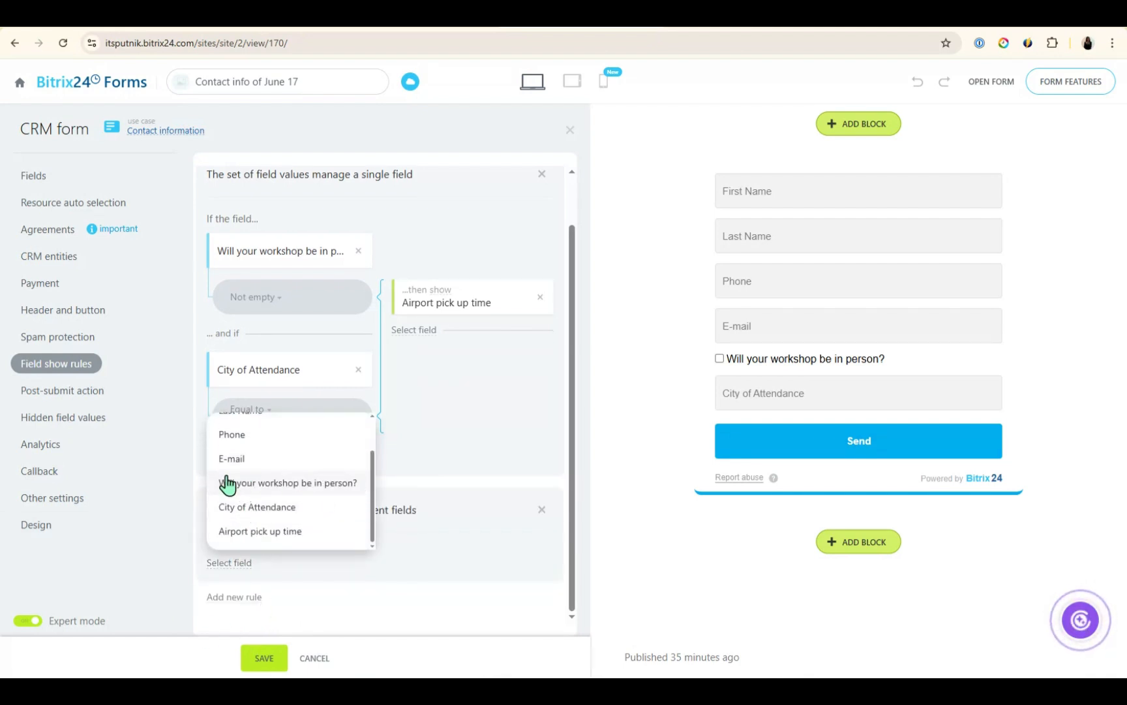
click(273, 486)
scroll(453, 587, down, 2)
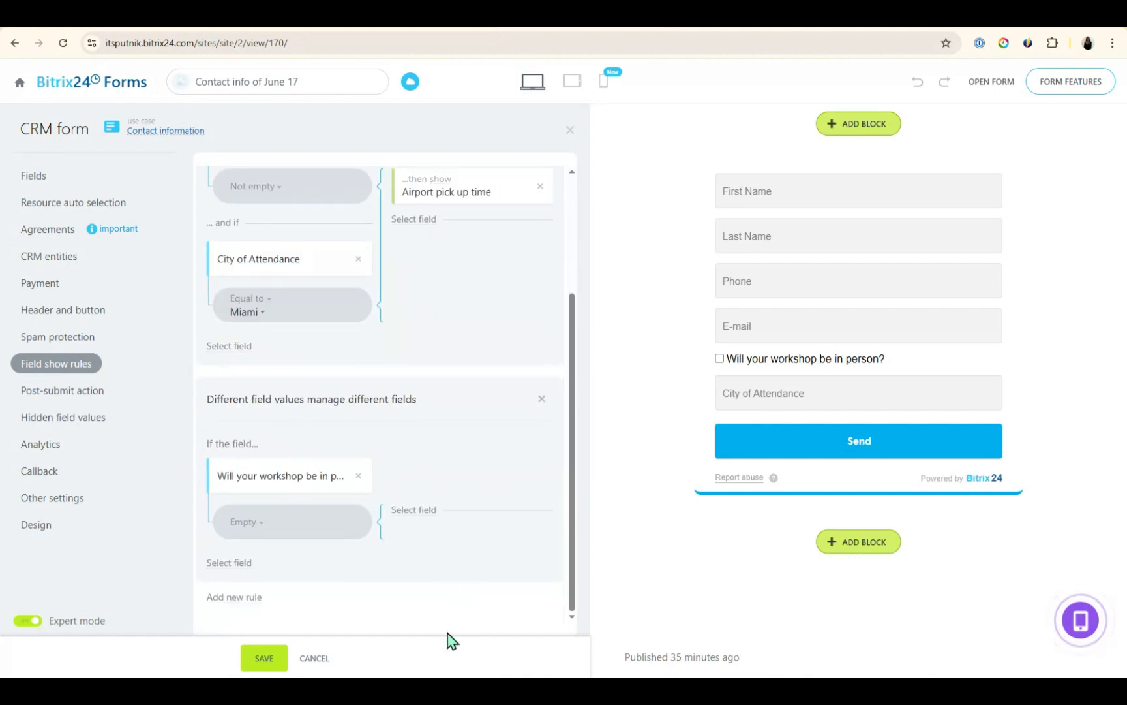
click(261, 529)
click(287, 578)
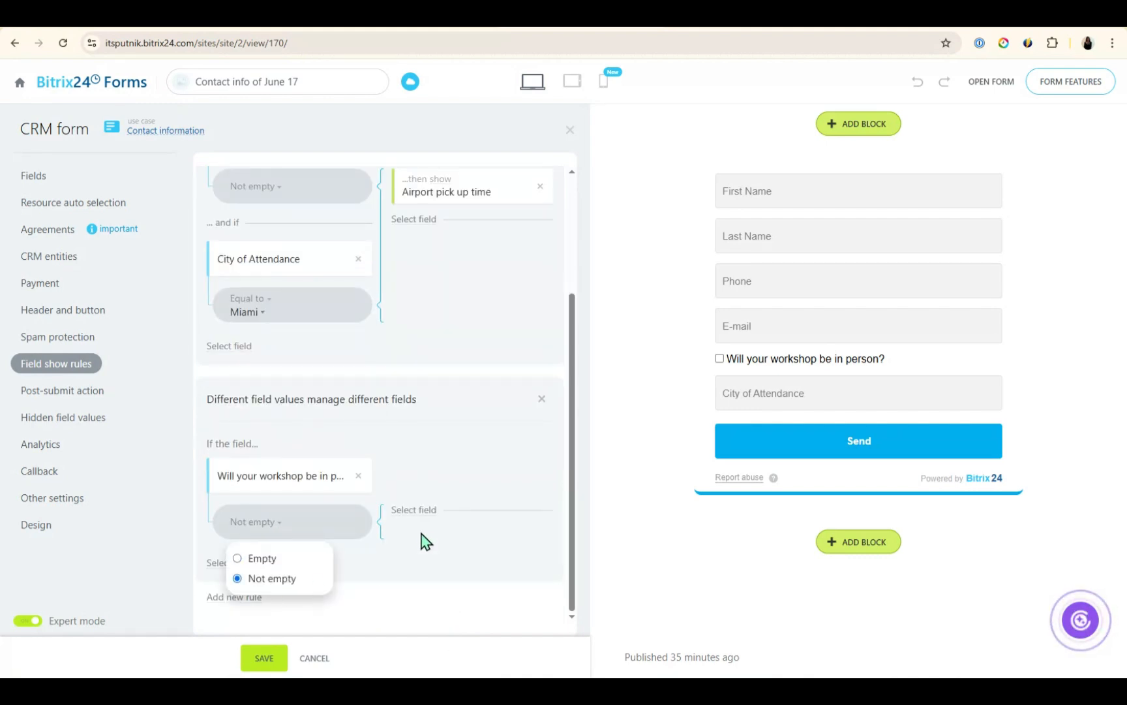
Make the new rule show the City of Attendance field and save the form
click(412, 512)
scroll(465, 597, down, 1)
click(434, 609)
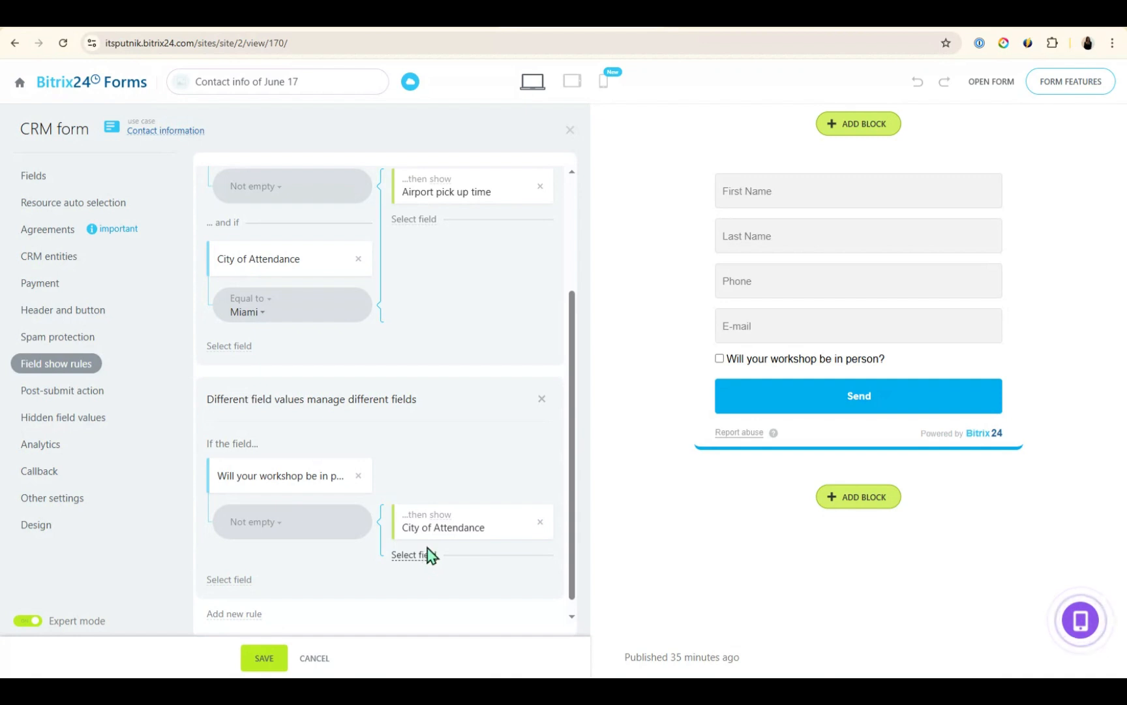
scroll(290, 574, down, 1)
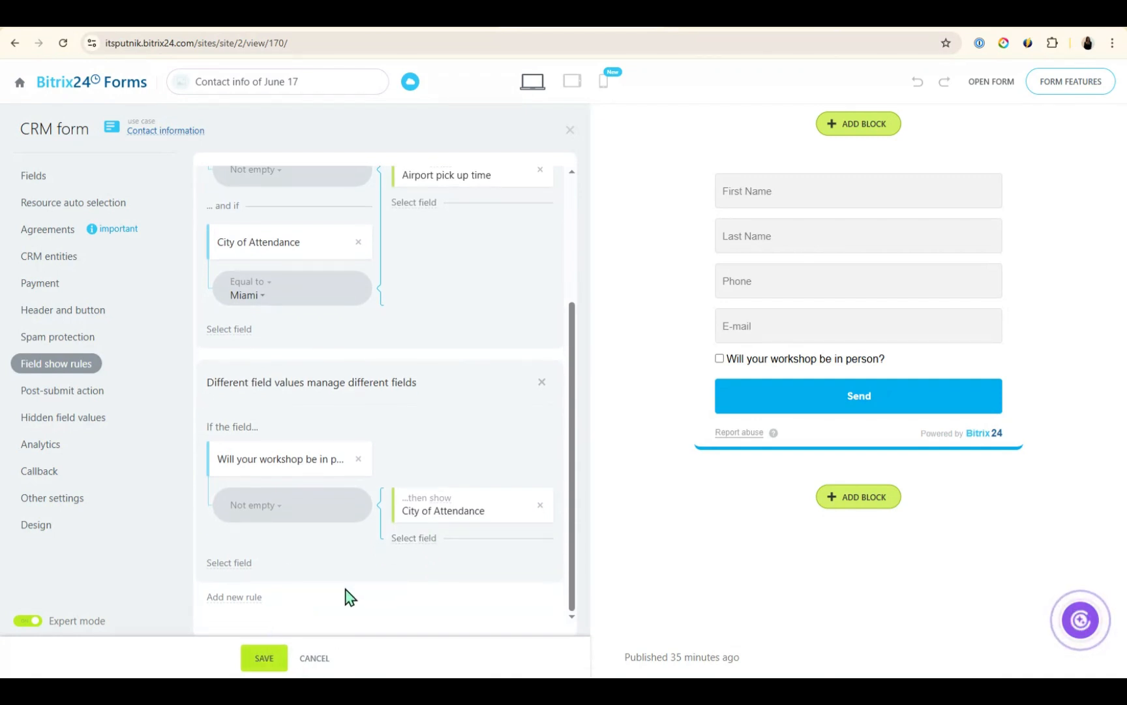
click(282, 663)
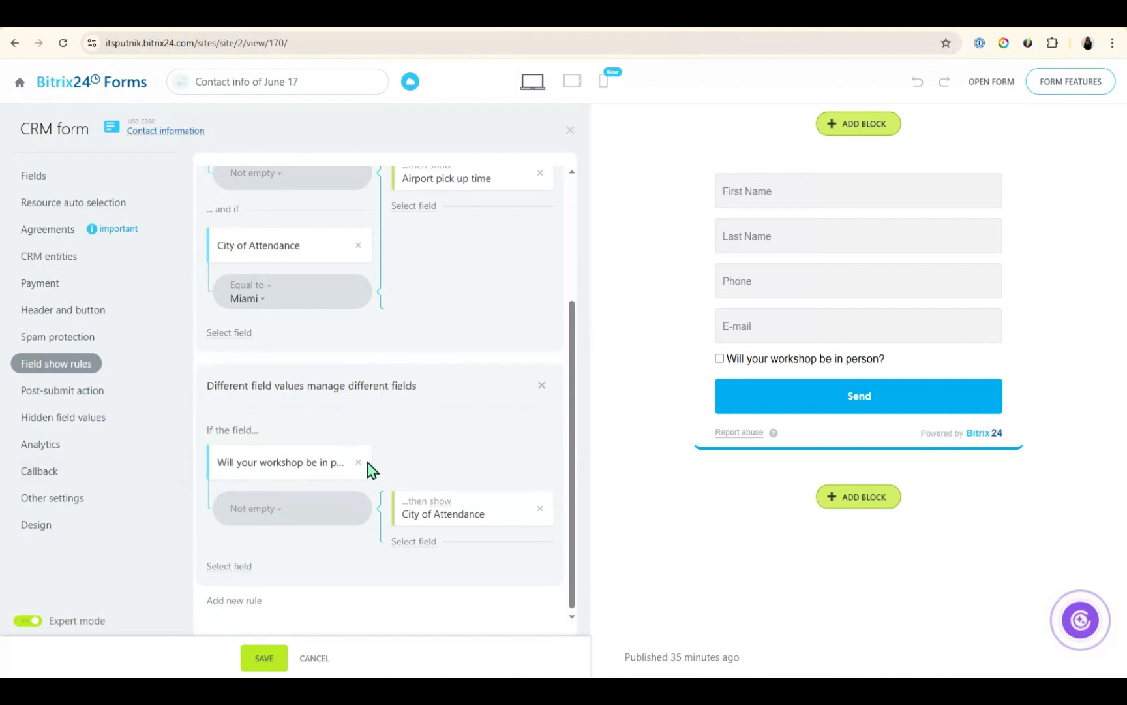
scroll(382, 417, up, 3)
scroll(418, 392, down, 3)
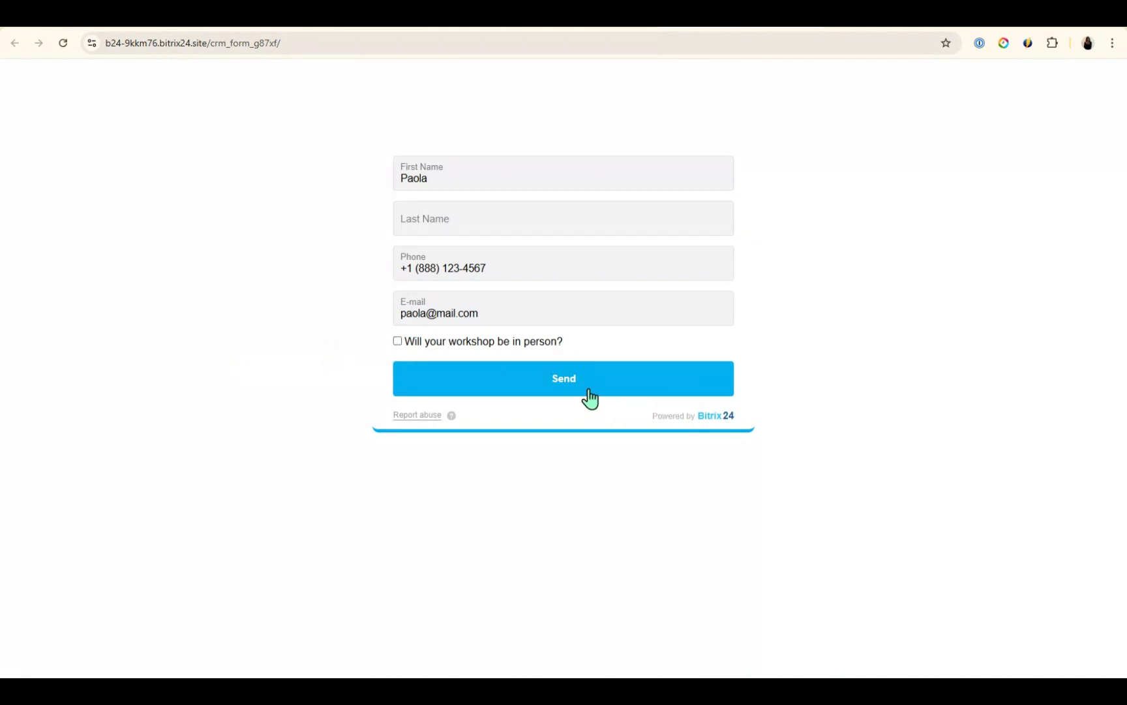
On the published form, mark the workshop as in person, enter Miami as City of Attendance and open the Airport pick up time calendar
click(396, 344)
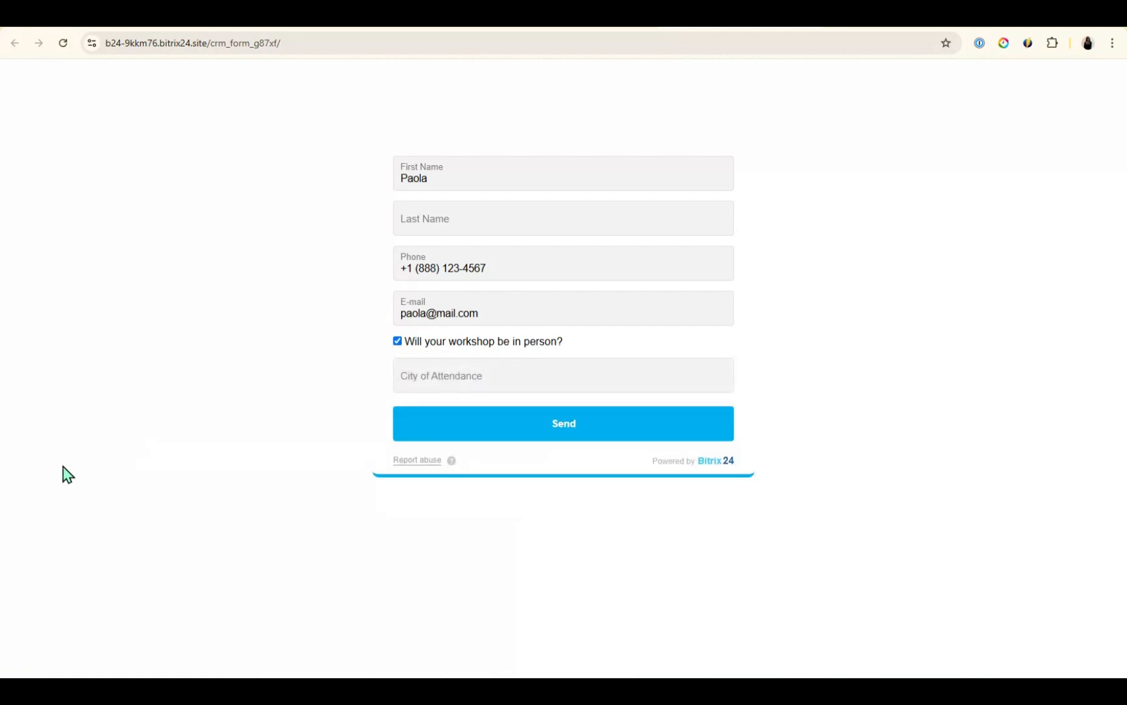
click(461, 377)
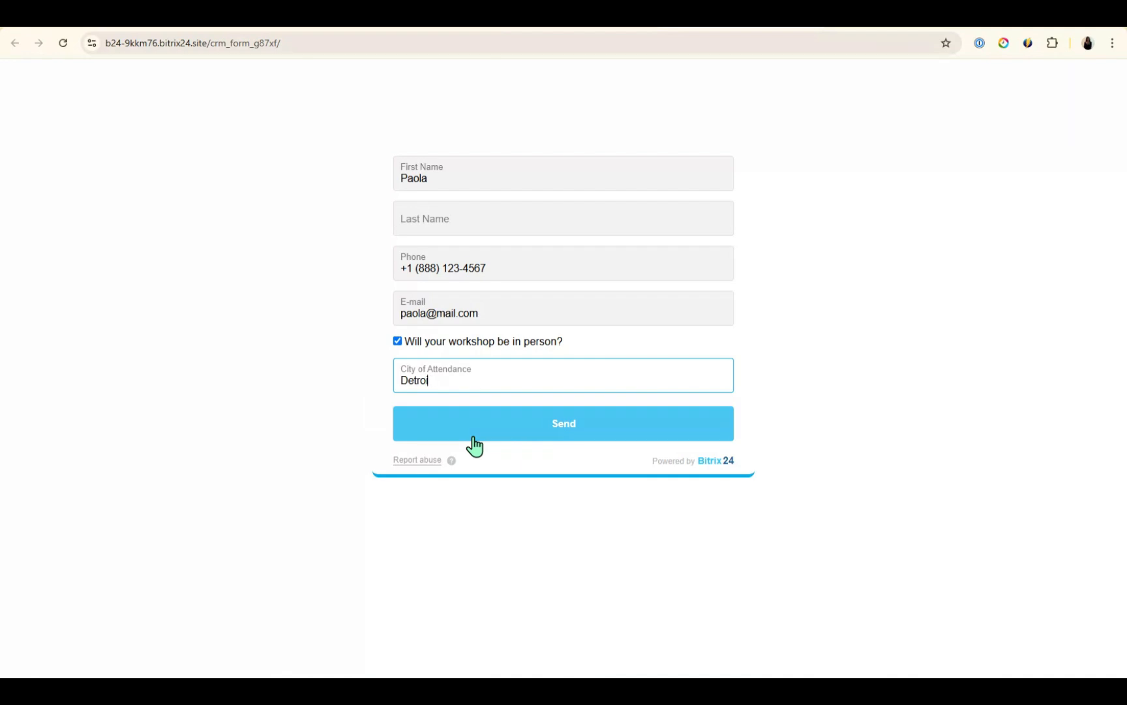
text(mi)
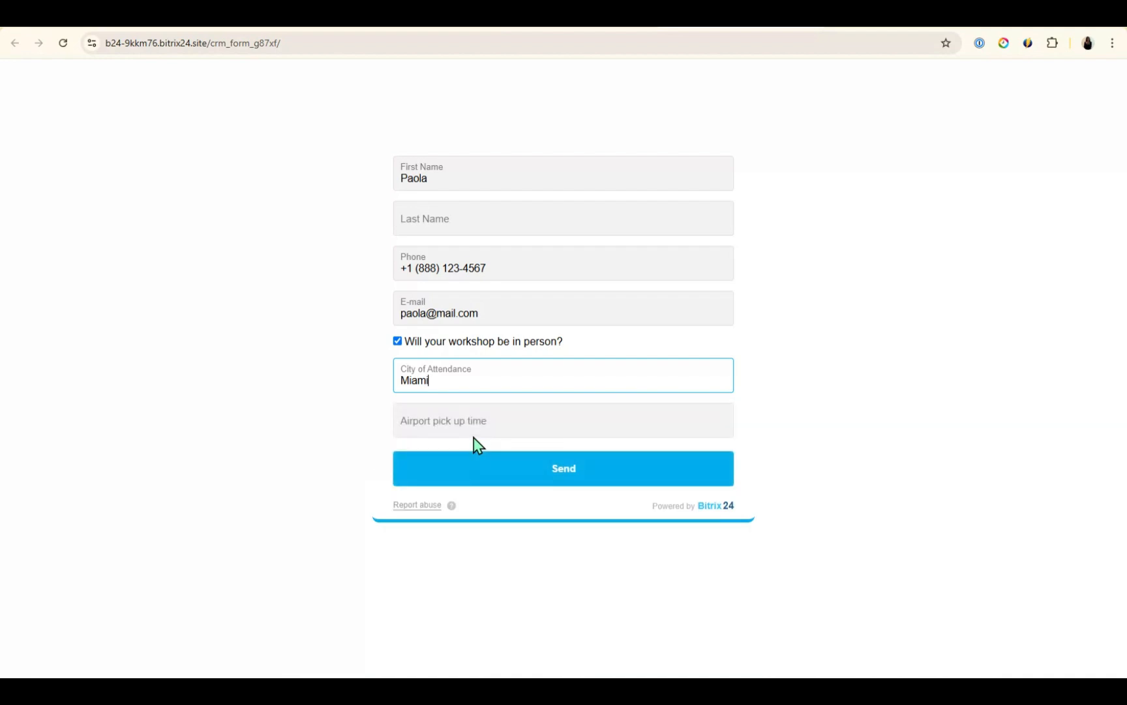
click(464, 432)
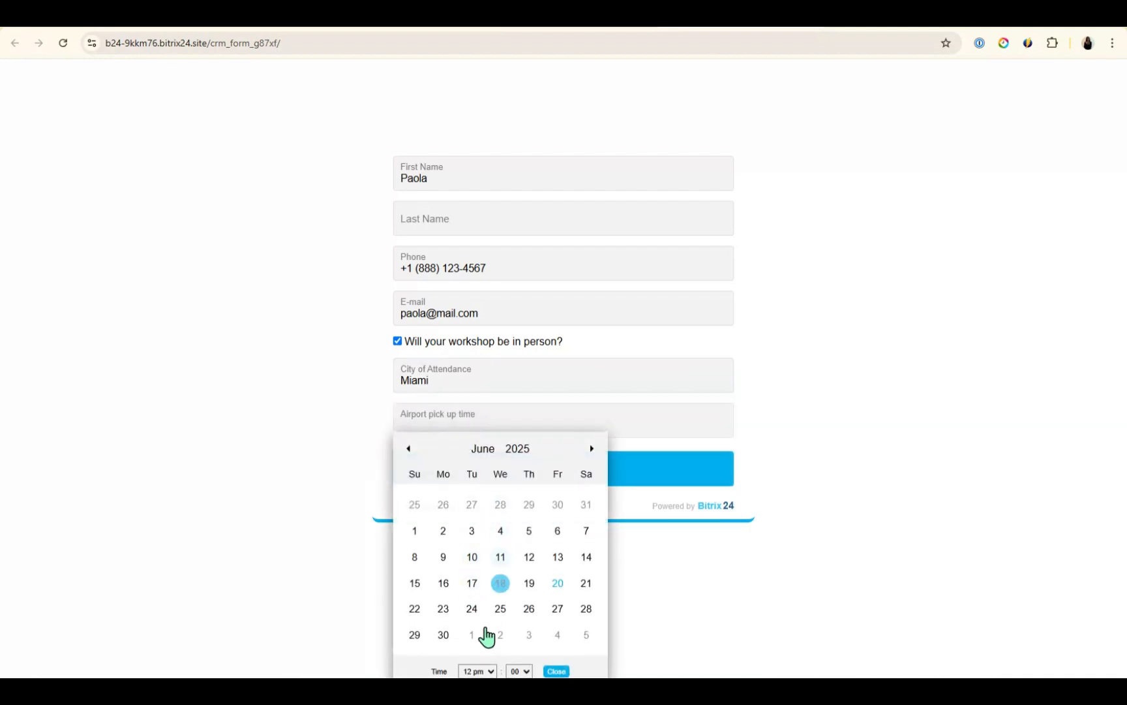